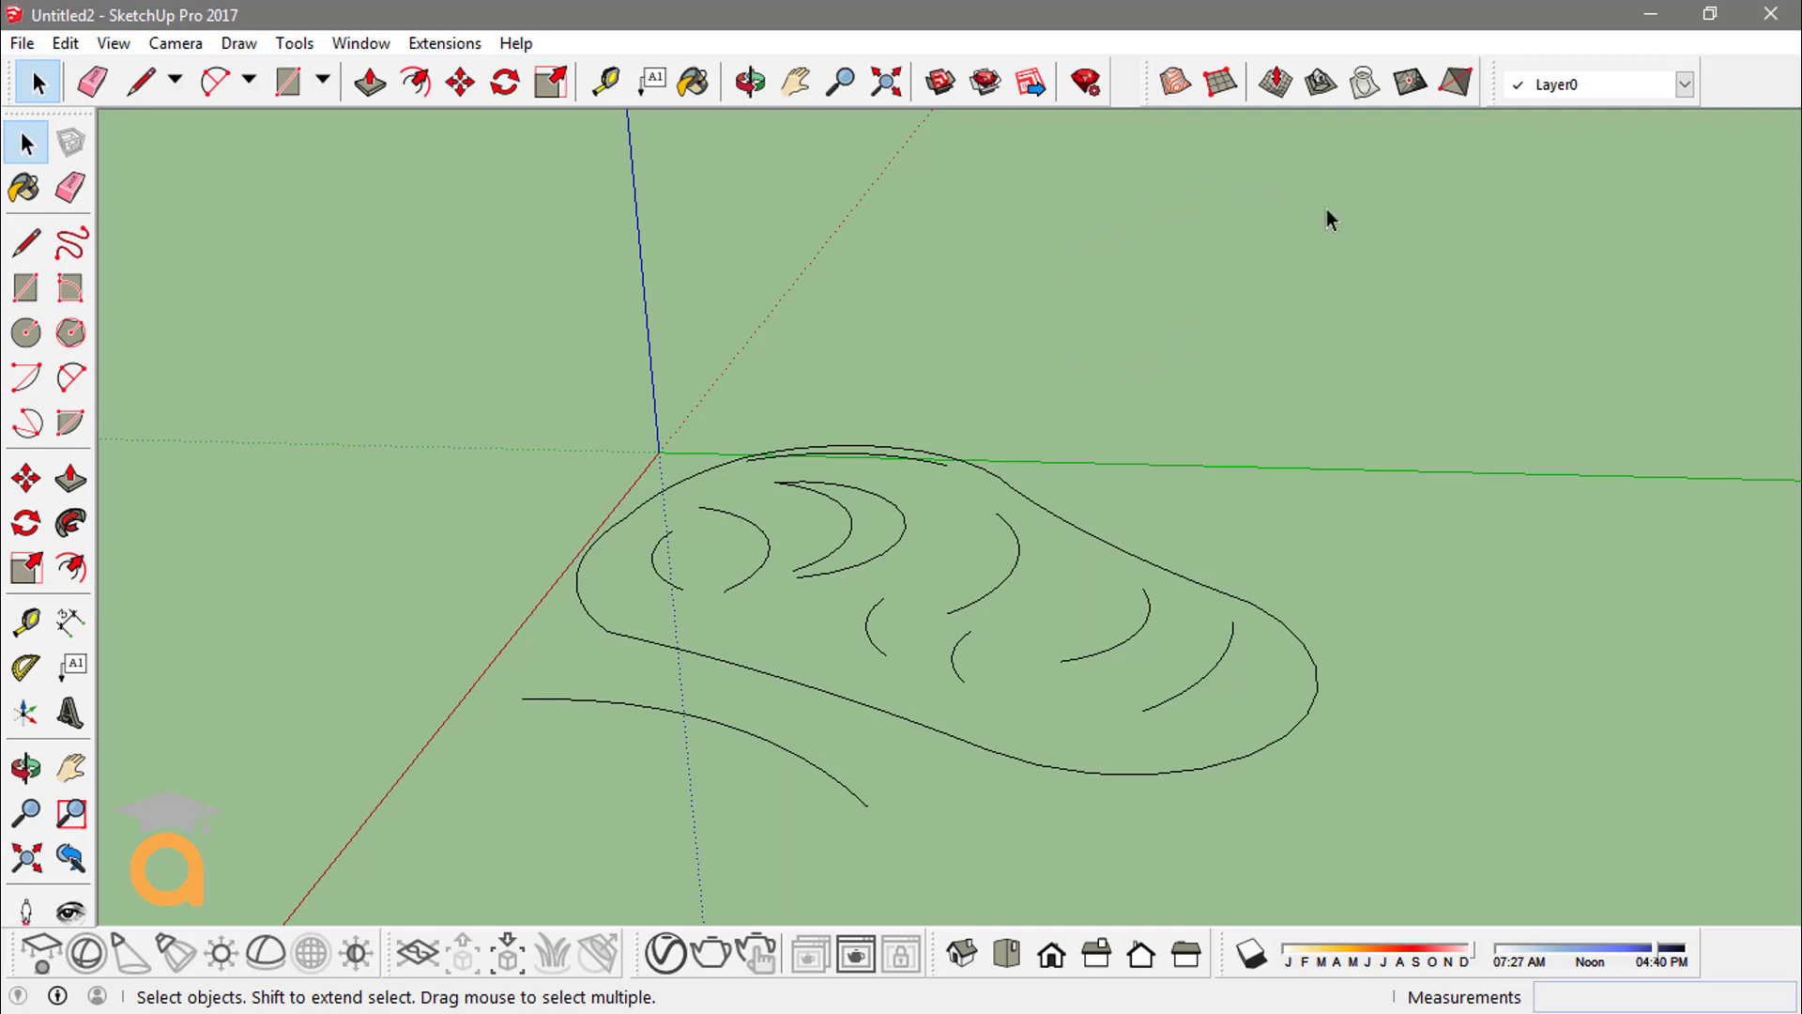
# Generate a terrain surface from all the contour curves beside the origin with Sandbox From Contours and inspect its relief
pyautogui.moveTo(1220, 506); pyautogui.dragTo(1226, 515, button='middle')
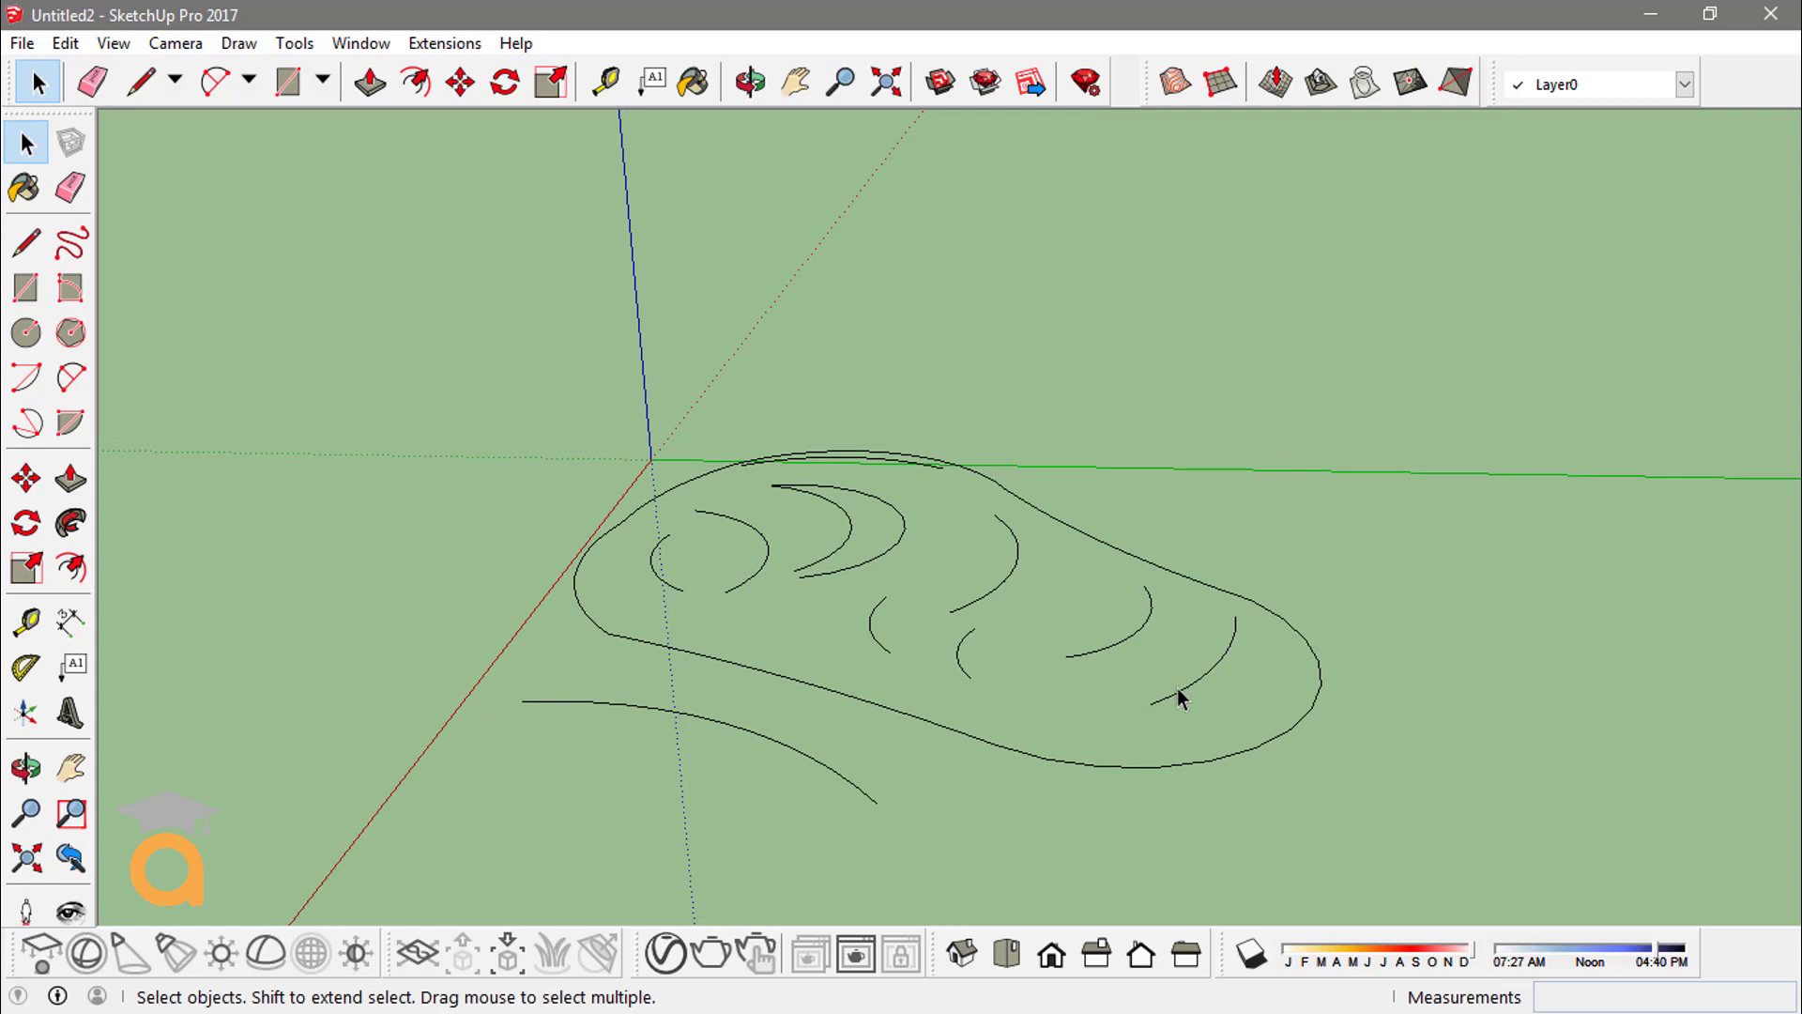
pyautogui.moveTo(1173, 699)
pyautogui.mouseDown(button='middle')
pyautogui.moveTo(1038, 692)
pyautogui.moveTo(1107, 776)
pyautogui.moveTo(1146, 752)
pyautogui.moveTo(1170, 710)
pyautogui.moveTo(1170, 543)
pyautogui.moveTo(1193, 453)
pyautogui.moveTo(1277, 457)
pyautogui.mouseUp(button='middle')
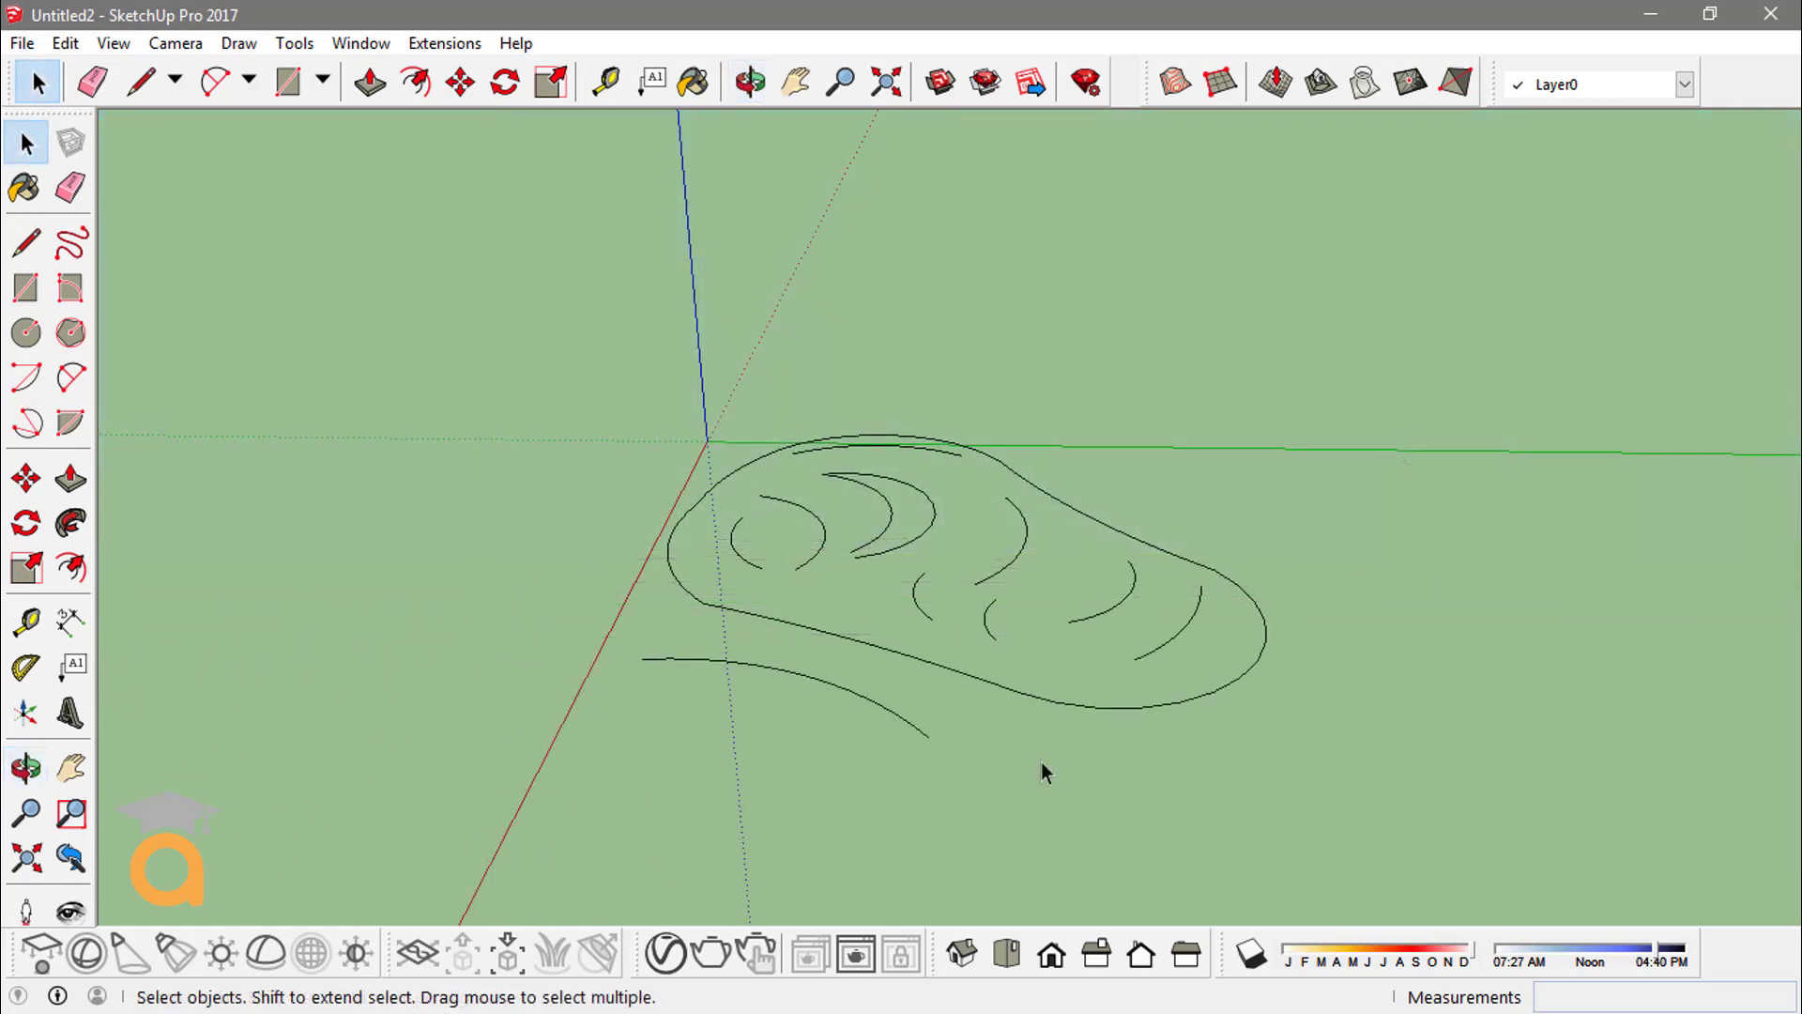
pyautogui.press('o')
pyautogui.moveTo(1034, 741)
pyautogui.mouseDown()
pyautogui.moveTo(1006, 723)
pyautogui.moveTo(1001, 648)
pyautogui.moveTo(1038, 623)
pyautogui.moveTo(1085, 529)
pyautogui.moveTo(1151, 475)
pyautogui.moveTo(1339, 467)
pyautogui.moveTo(1108, 483)
pyautogui.moveTo(1038, 510)
pyautogui.moveTo(1231, 491)
pyautogui.moveTo(1110, 527)
pyautogui.moveTo(675, 454)
pyautogui.moveTo(707, 450)
pyautogui.moveTo(644, 442)
pyautogui.moveTo(595, 397)
pyautogui.mouseUp()
pyautogui.press('space')
pyautogui.moveTo(549, 269)
pyautogui.mouseDown()
pyautogui.moveTo(676, 450)
pyautogui.moveTo(1174, 774)
pyautogui.moveTo(1388, 837)
pyautogui.mouseUp()
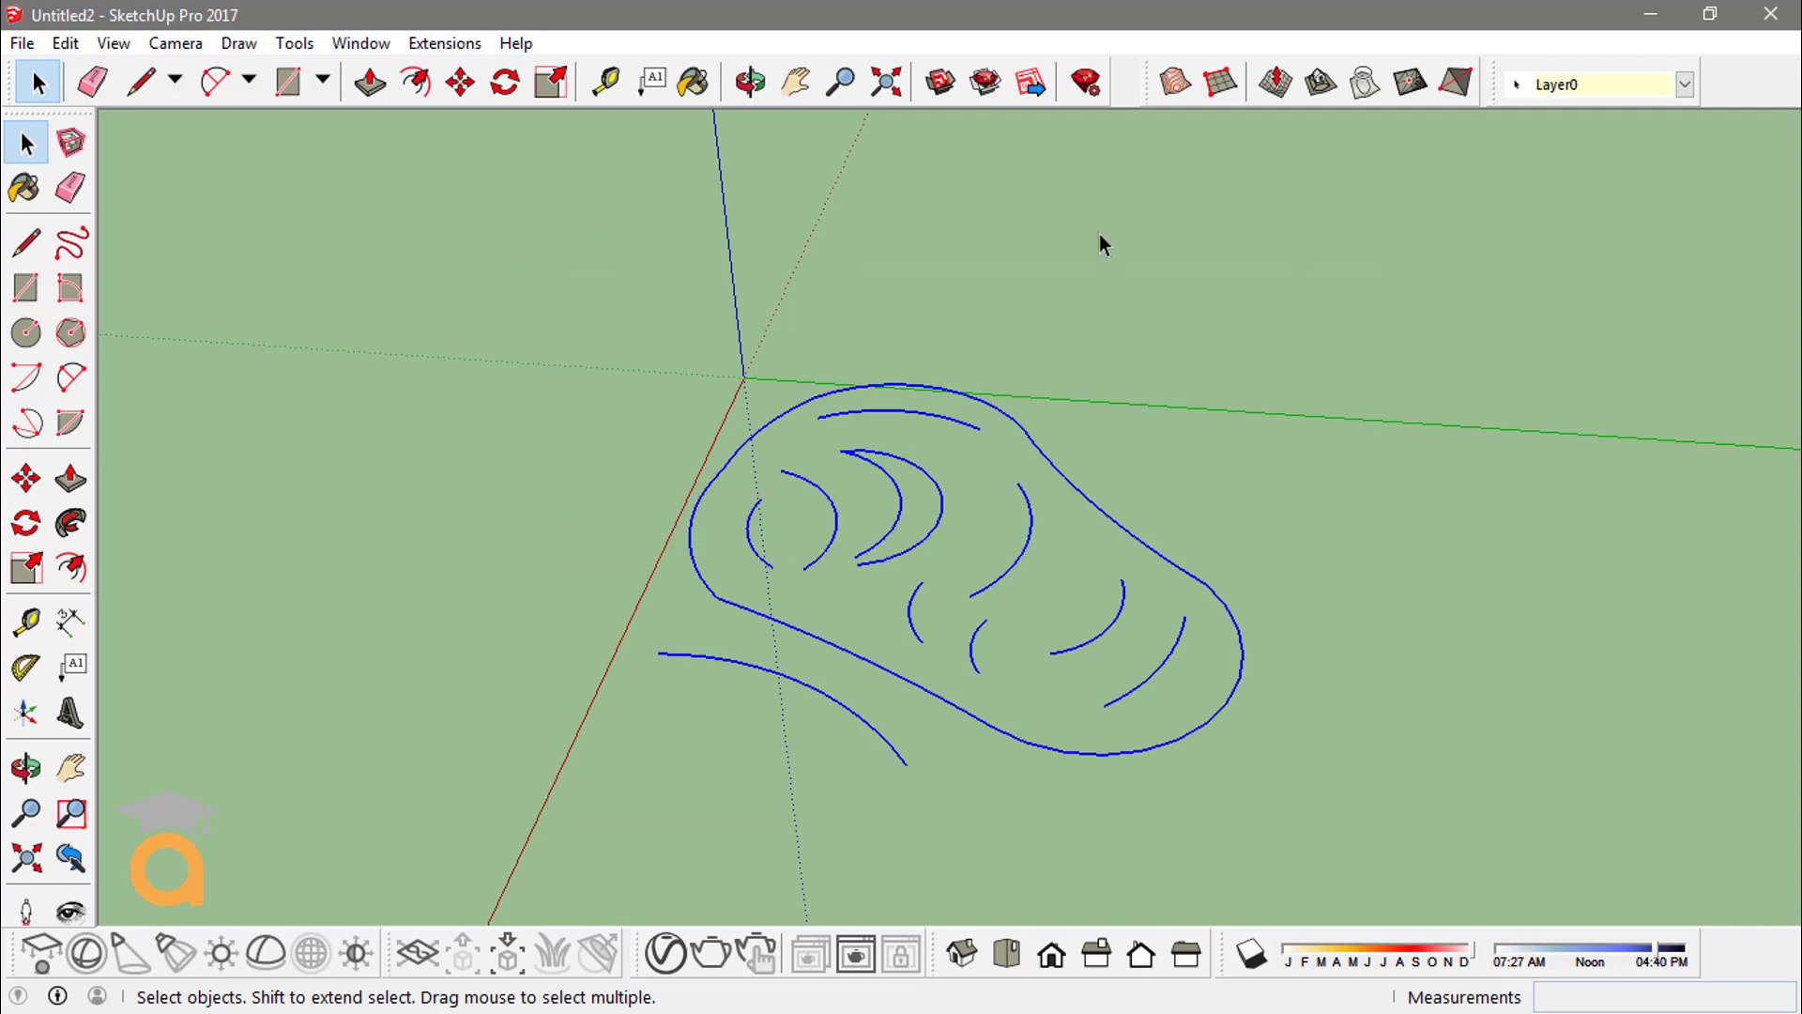
pyautogui.click(1164, 92)
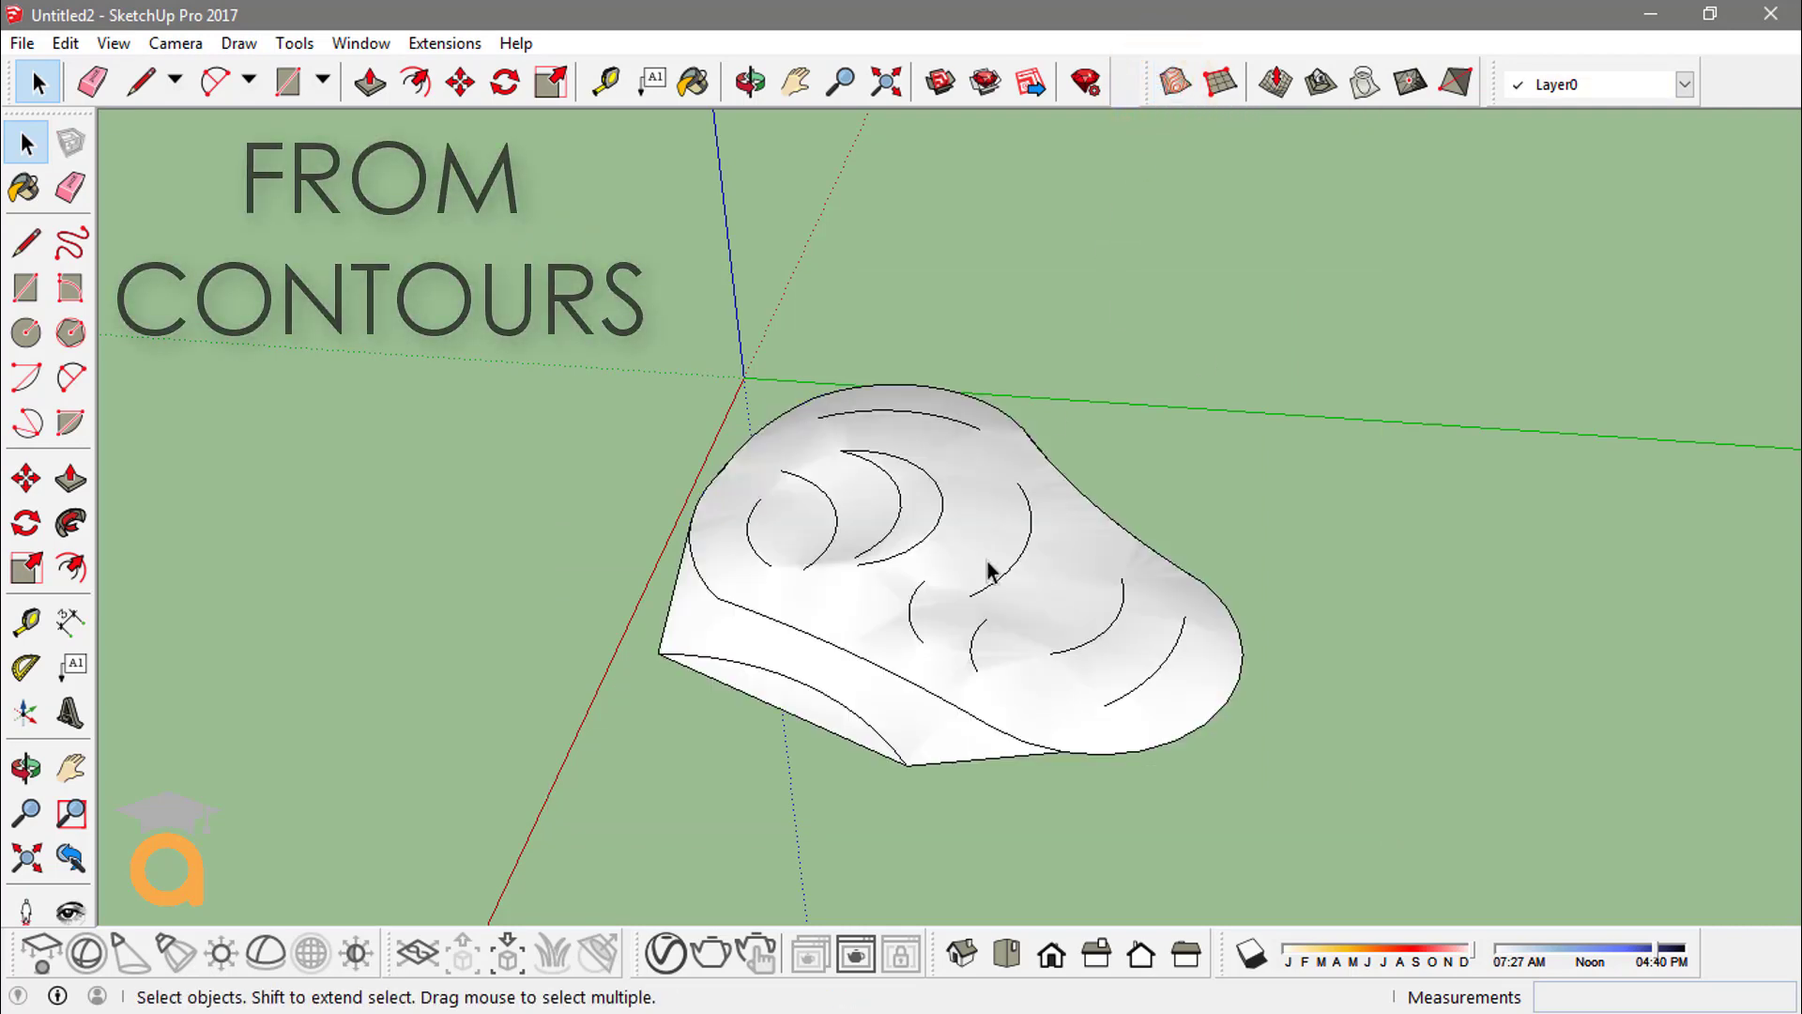
pyautogui.scroll(4, 1019, 605)
pyautogui.moveTo(1018, 601); pyautogui.dragTo(1173, 399, button='middle')
pyautogui.moveTo(777, 363); pyautogui.dragTo(1249, 348, button='middle')
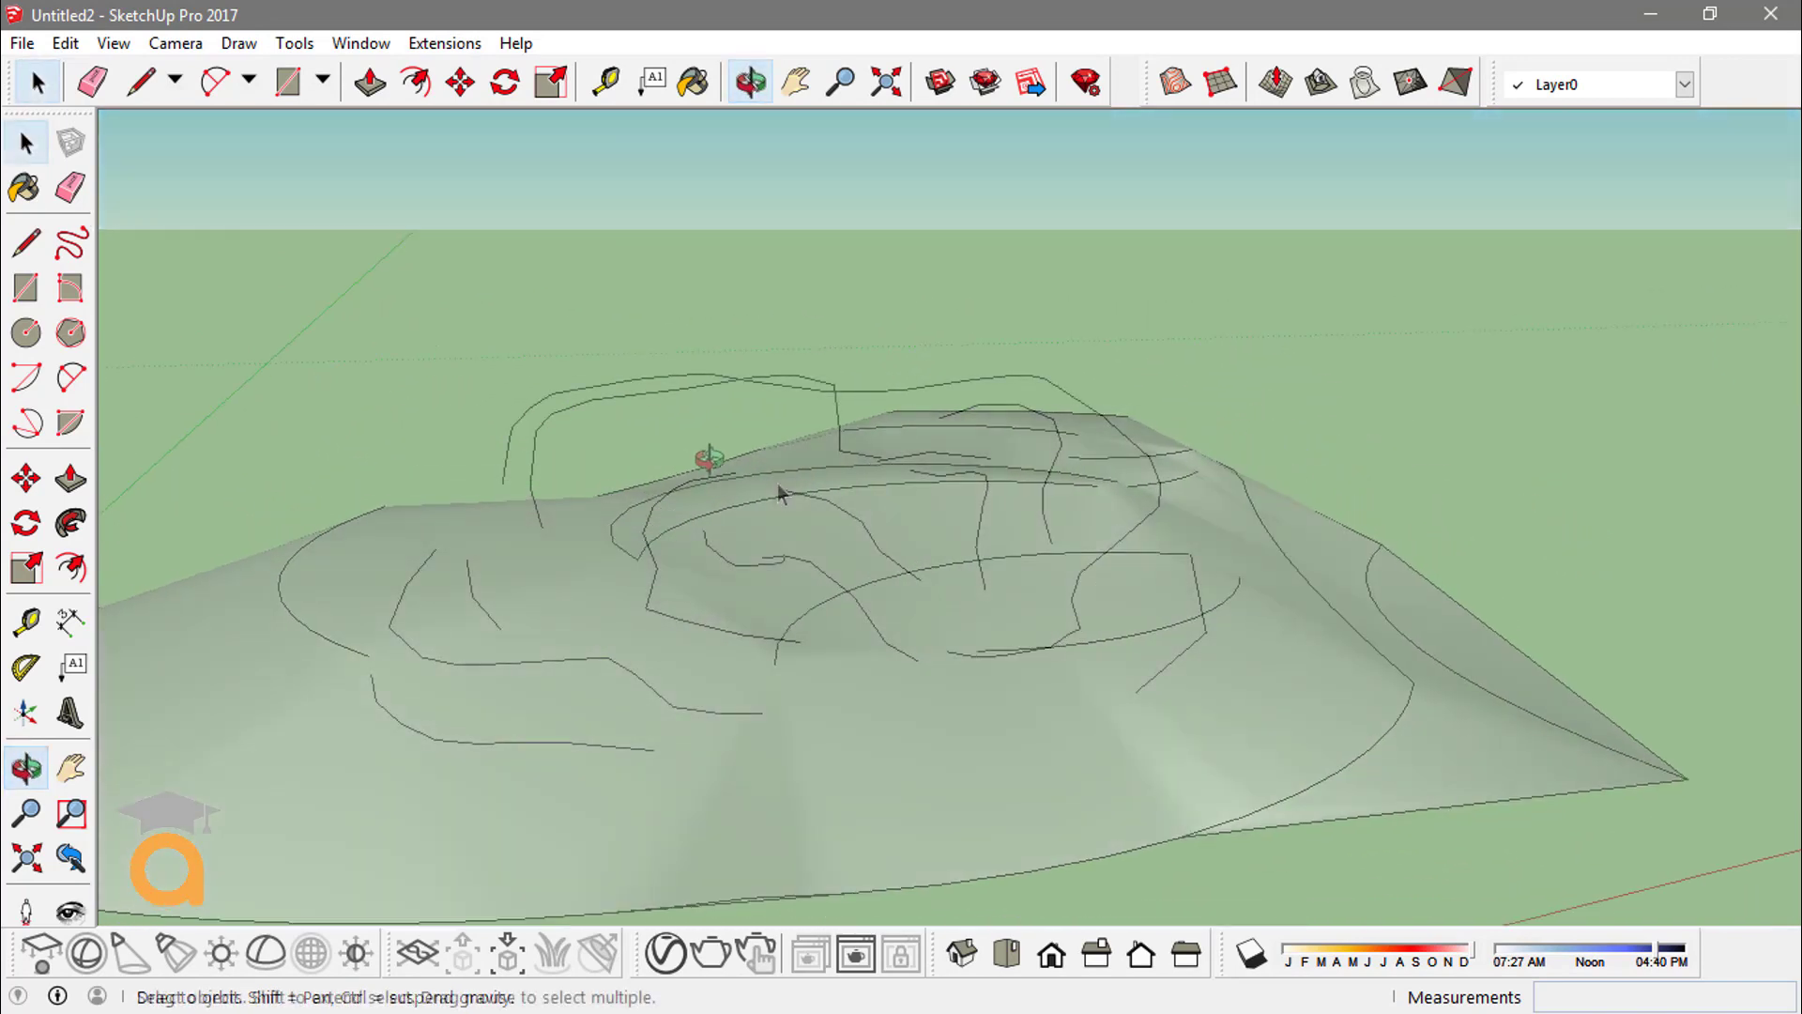
# Generate another terrain surface from the complete set of angular contour lines with From Contours
pyautogui.moveTo(775, 517); pyautogui.dragTo(812, 305, button='middle')
pyautogui.moveTo(801, 459); pyautogui.dragTo(563, 639, button='middle')
pyautogui.moveTo(195, 191); pyautogui.dragTo(1248, 785)
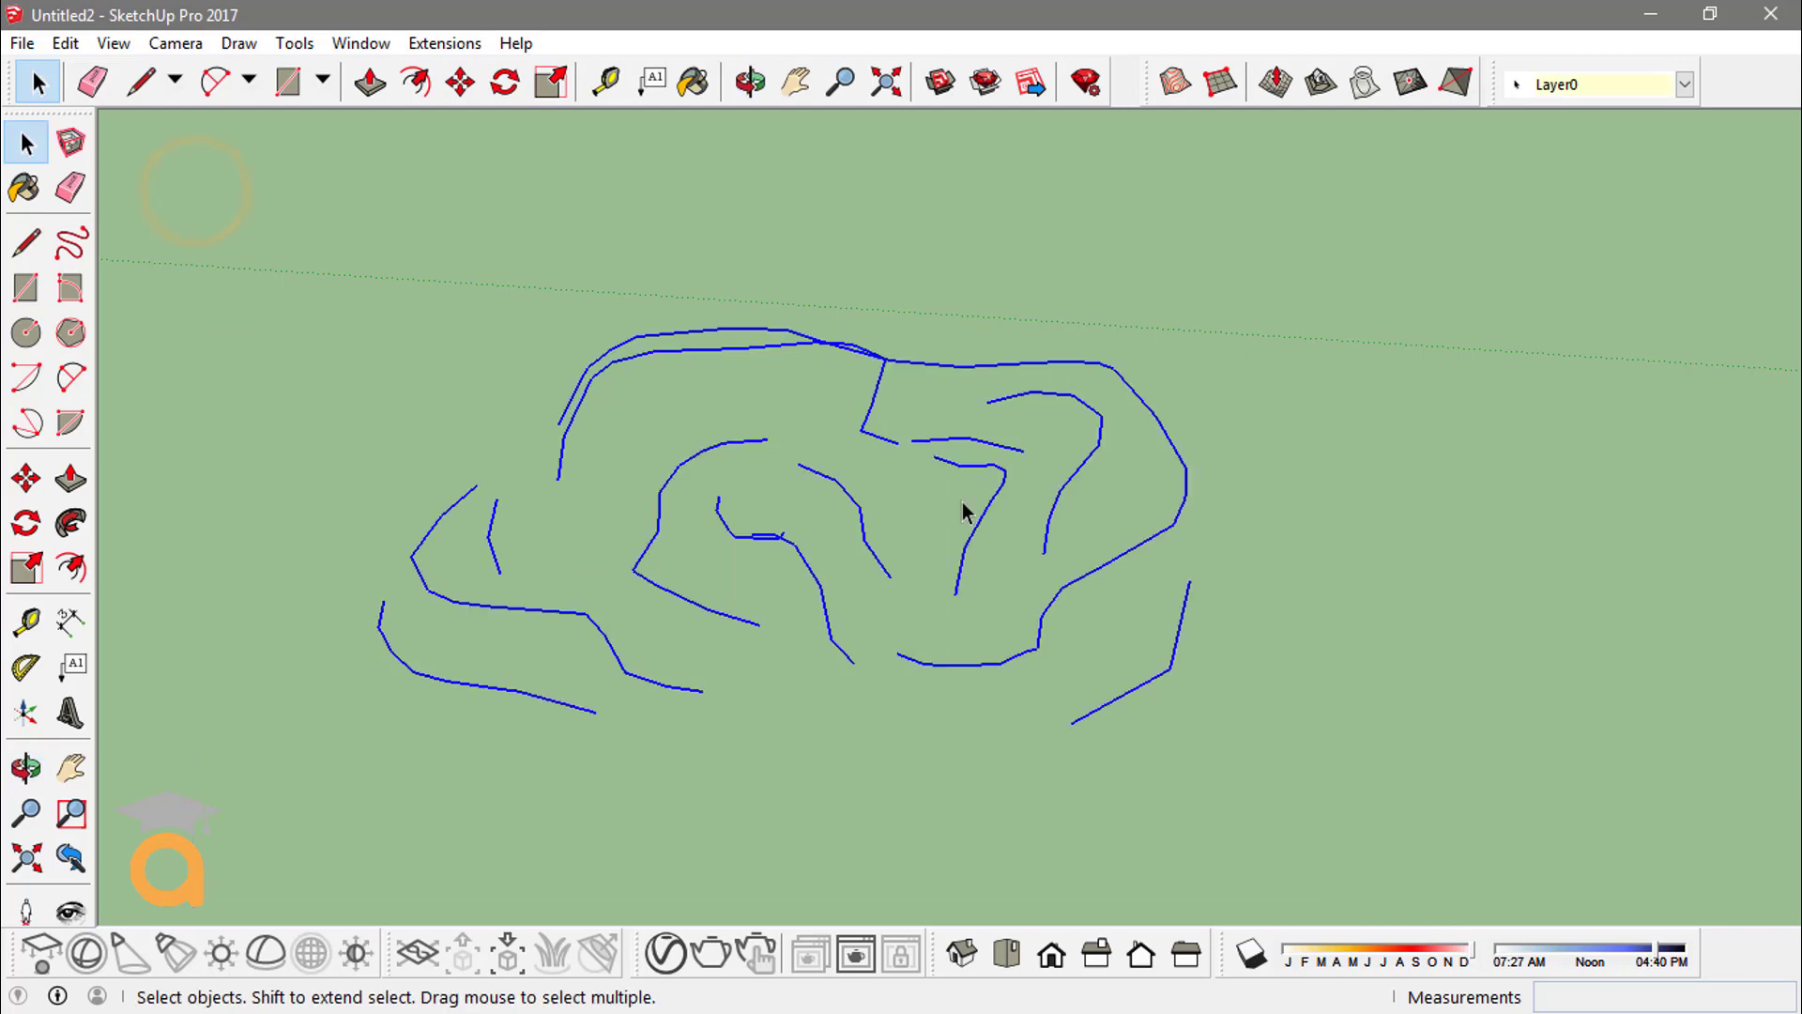
pyautogui.click(1174, 83)
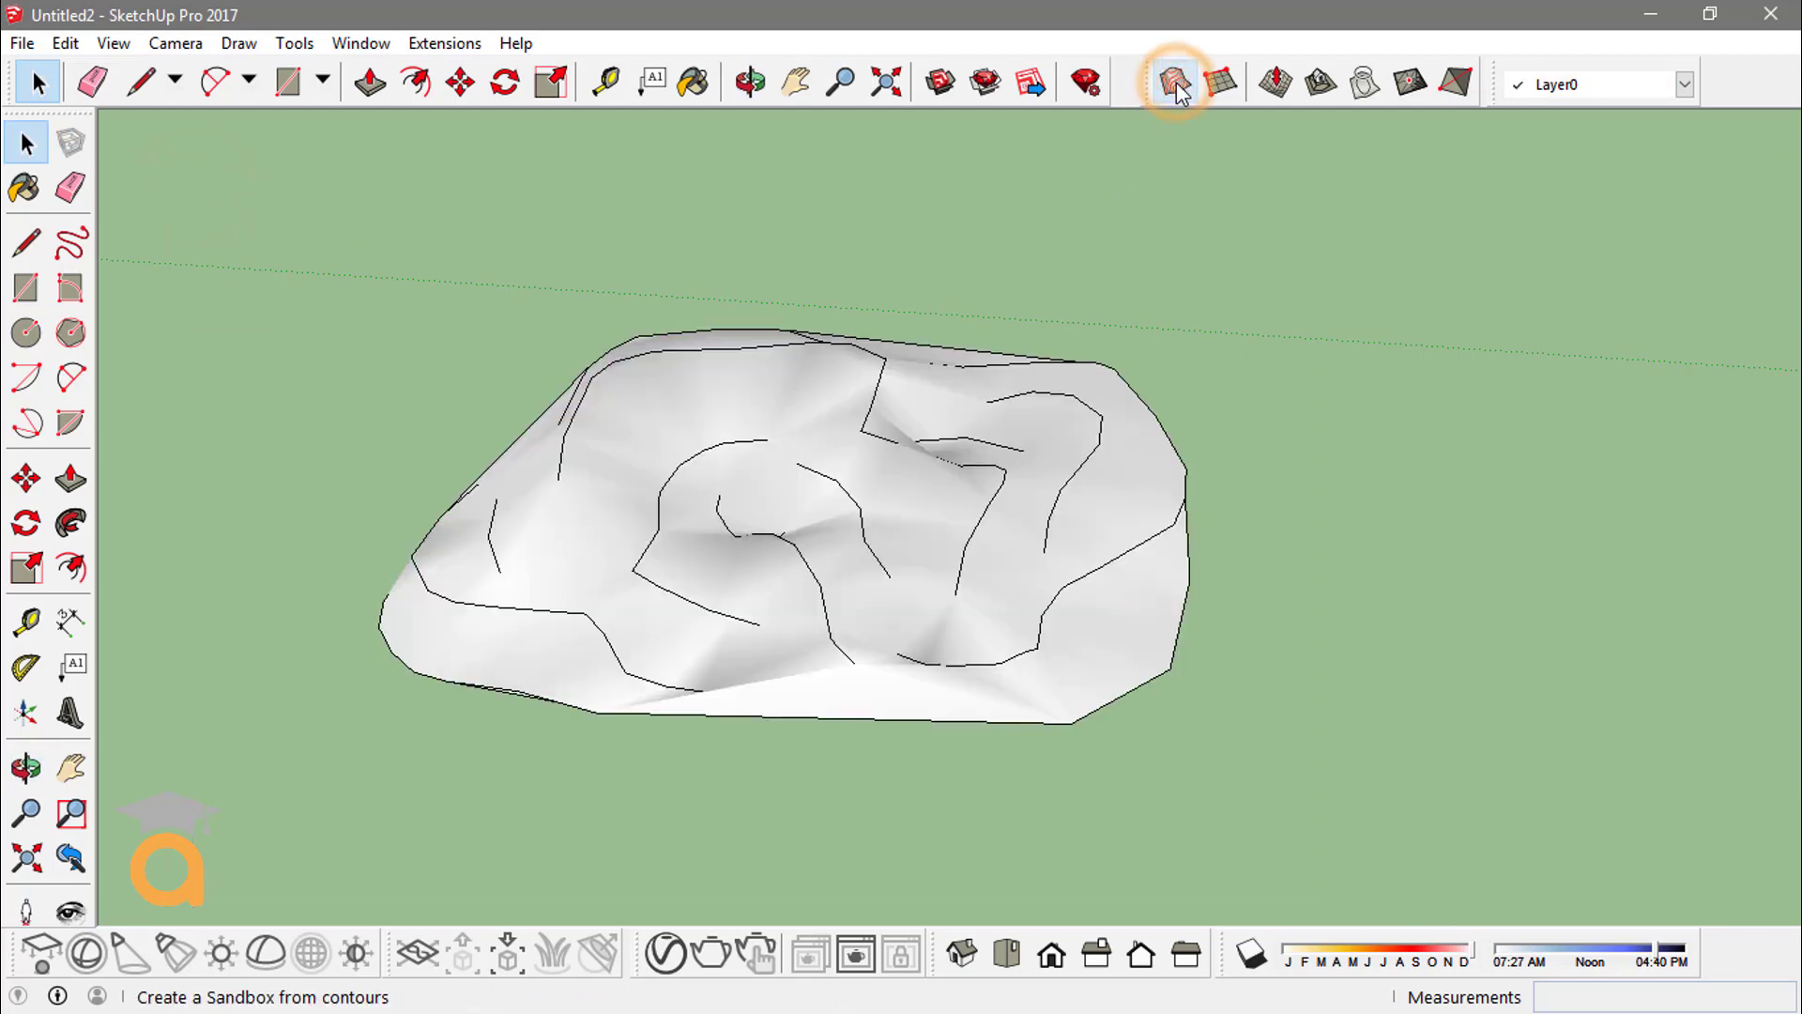
pyautogui.scroll(3, 870, 437)
pyautogui.moveTo(864, 482); pyautogui.dragTo(414, 354, button='middle')
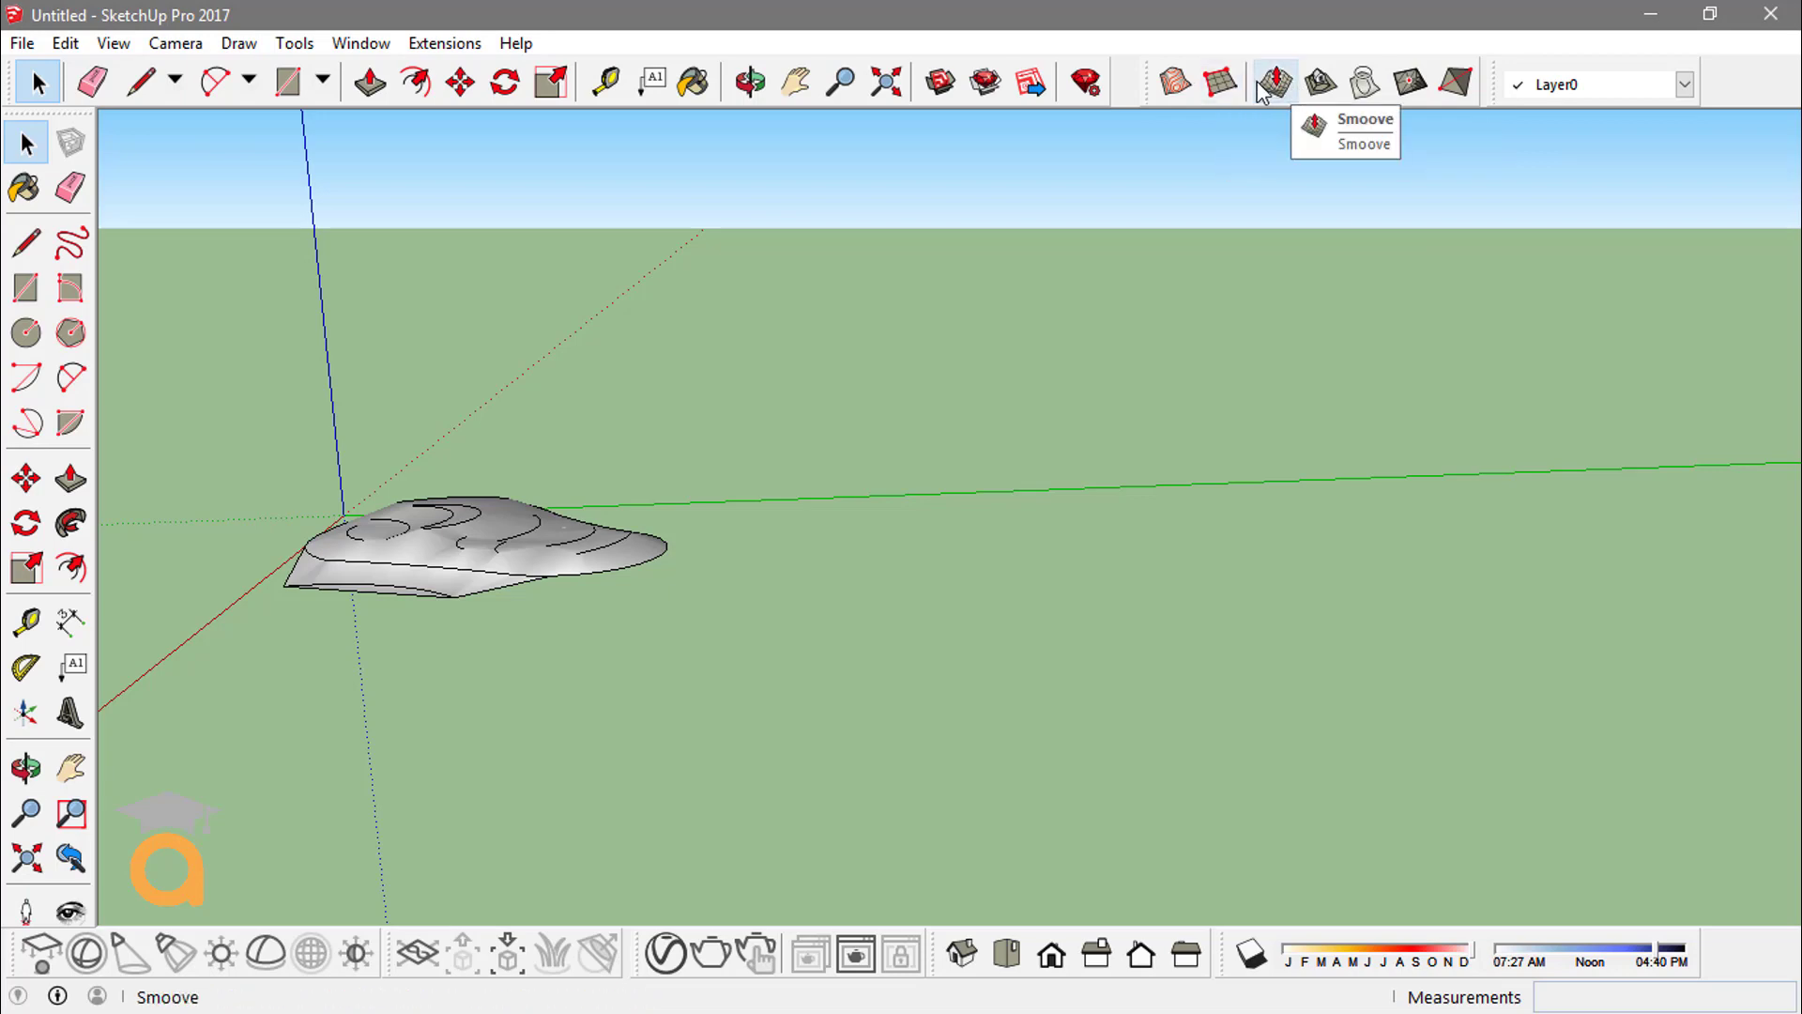
# Start a Sandbox From Scratch with a grid spacing of 0.20 m
pyautogui.click(1229, 94)
pyautogui.moveTo(1039, 281); pyautogui.dragTo(923, 405, button='middle')
pyautogui.scroll(-2, 924, 404)
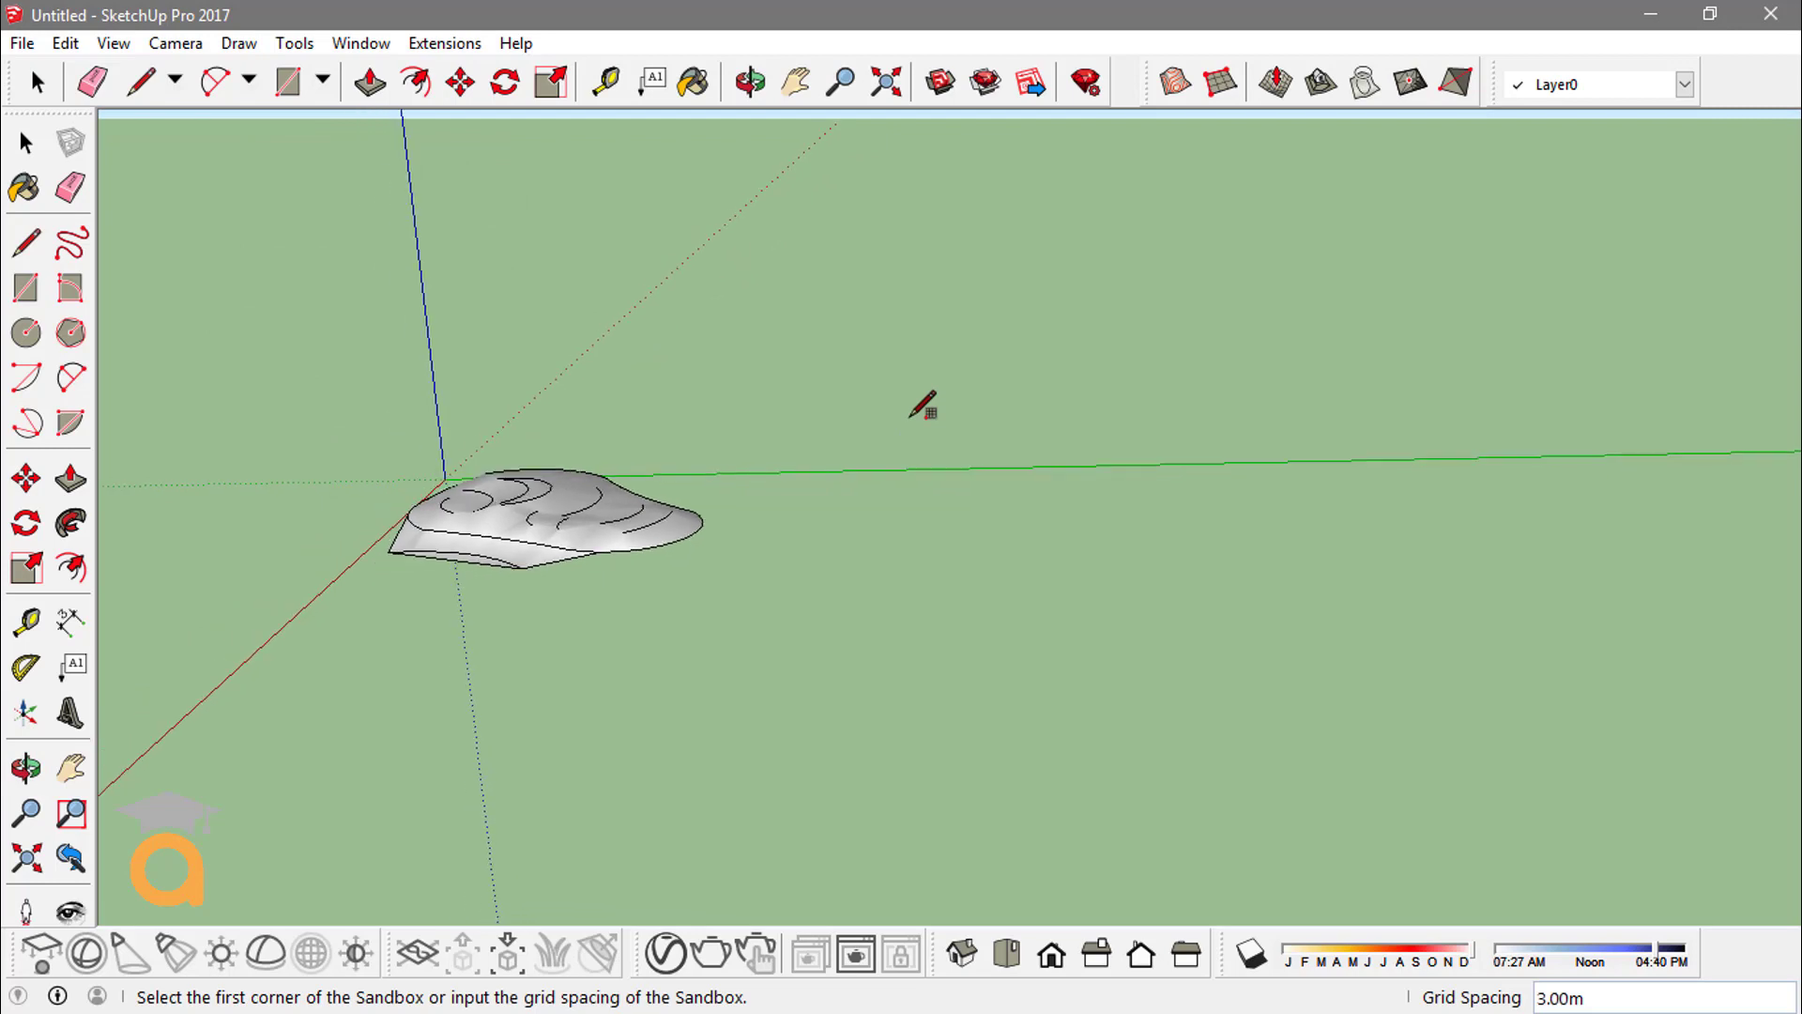
pyautogui.scroll(3, 1292, 465)
pyautogui.scroll(-3, 676, 434)
pyautogui.scroll(-2, 662, 431)
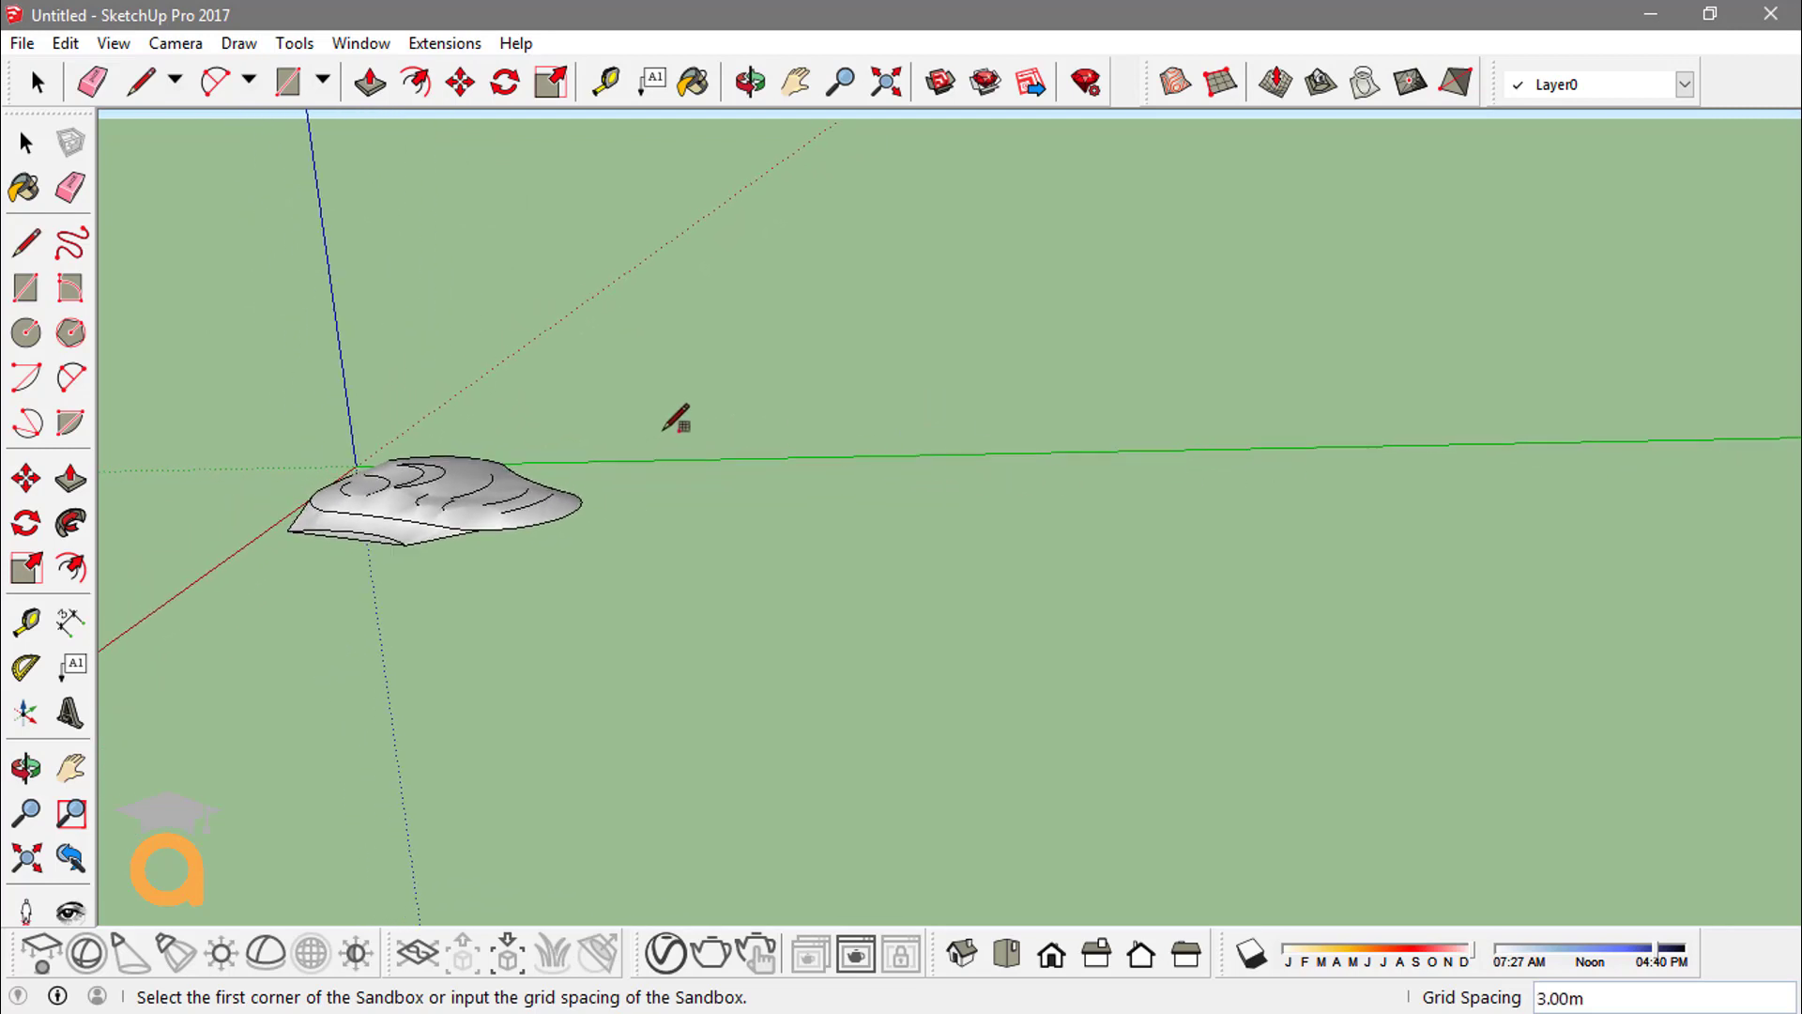
pyautogui.scroll(2, 932, 458)
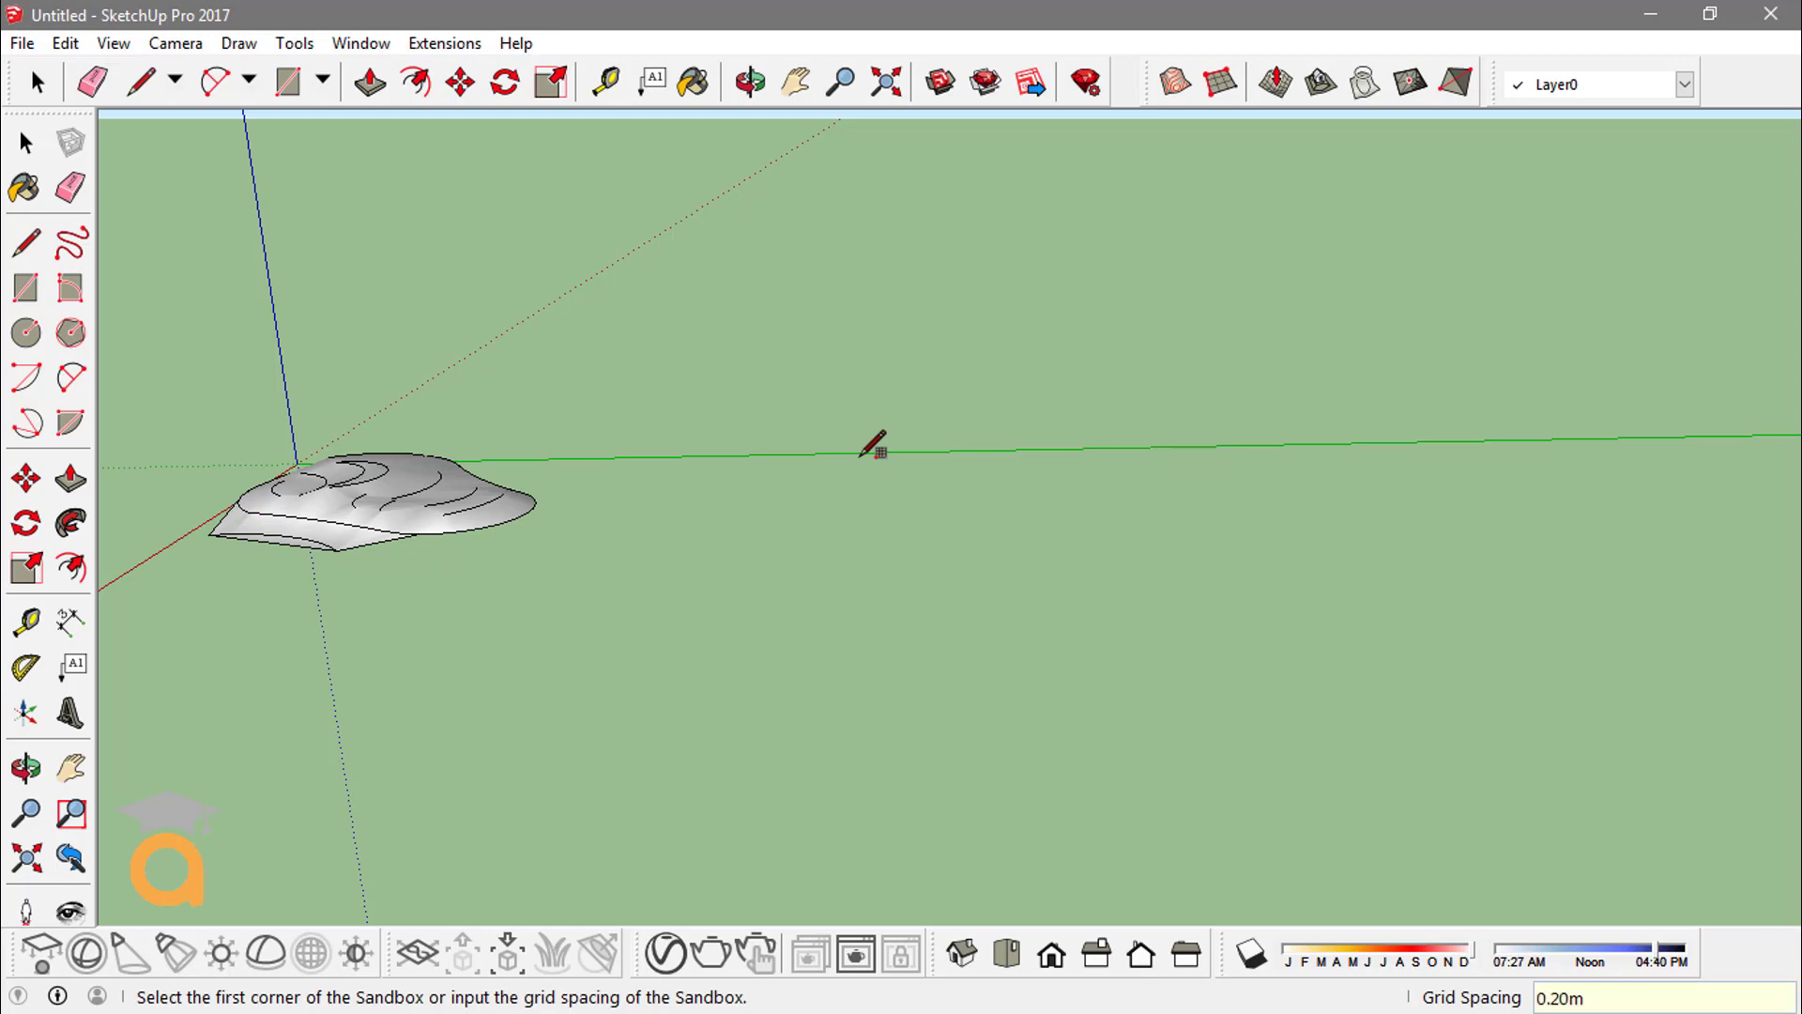
# Draw the sandbox grid 12 m long along the green axis and extend it sideways into a flat rectangular mesh
pyautogui.click(868, 453)
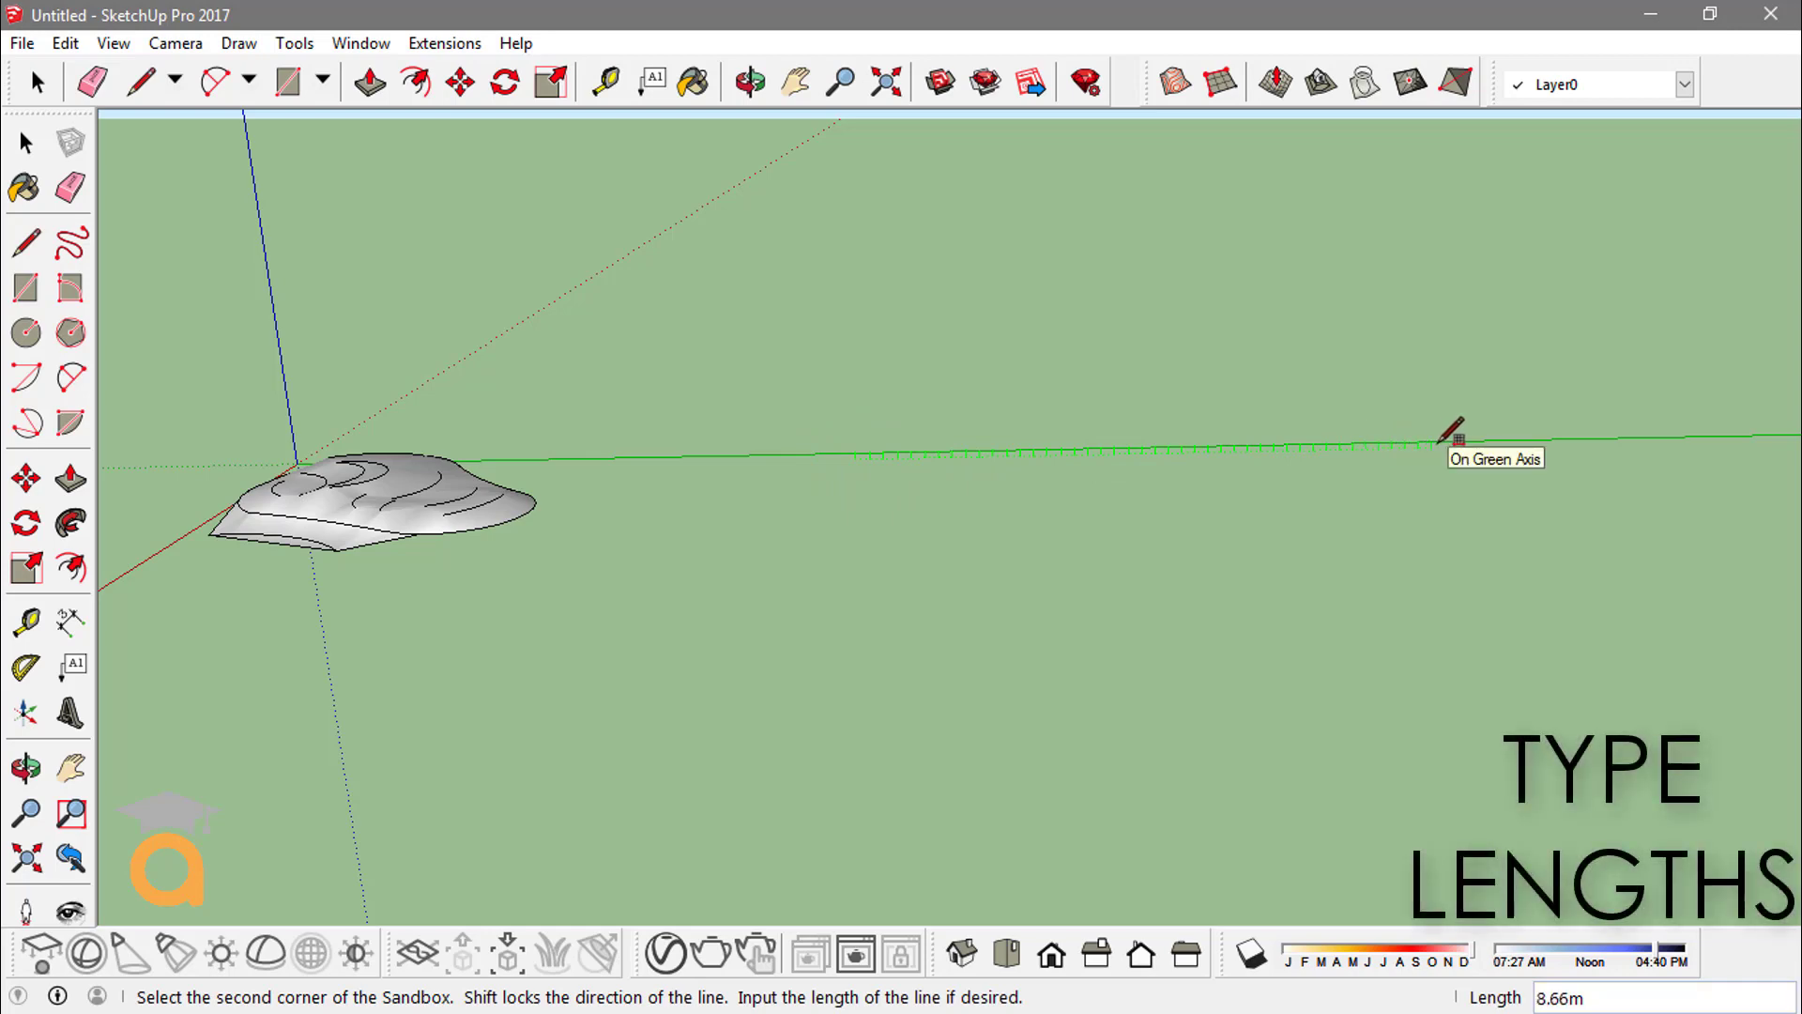
pyautogui.write('12')
pyautogui.press('Return')
pyautogui.scroll(-5, 1450, 441)
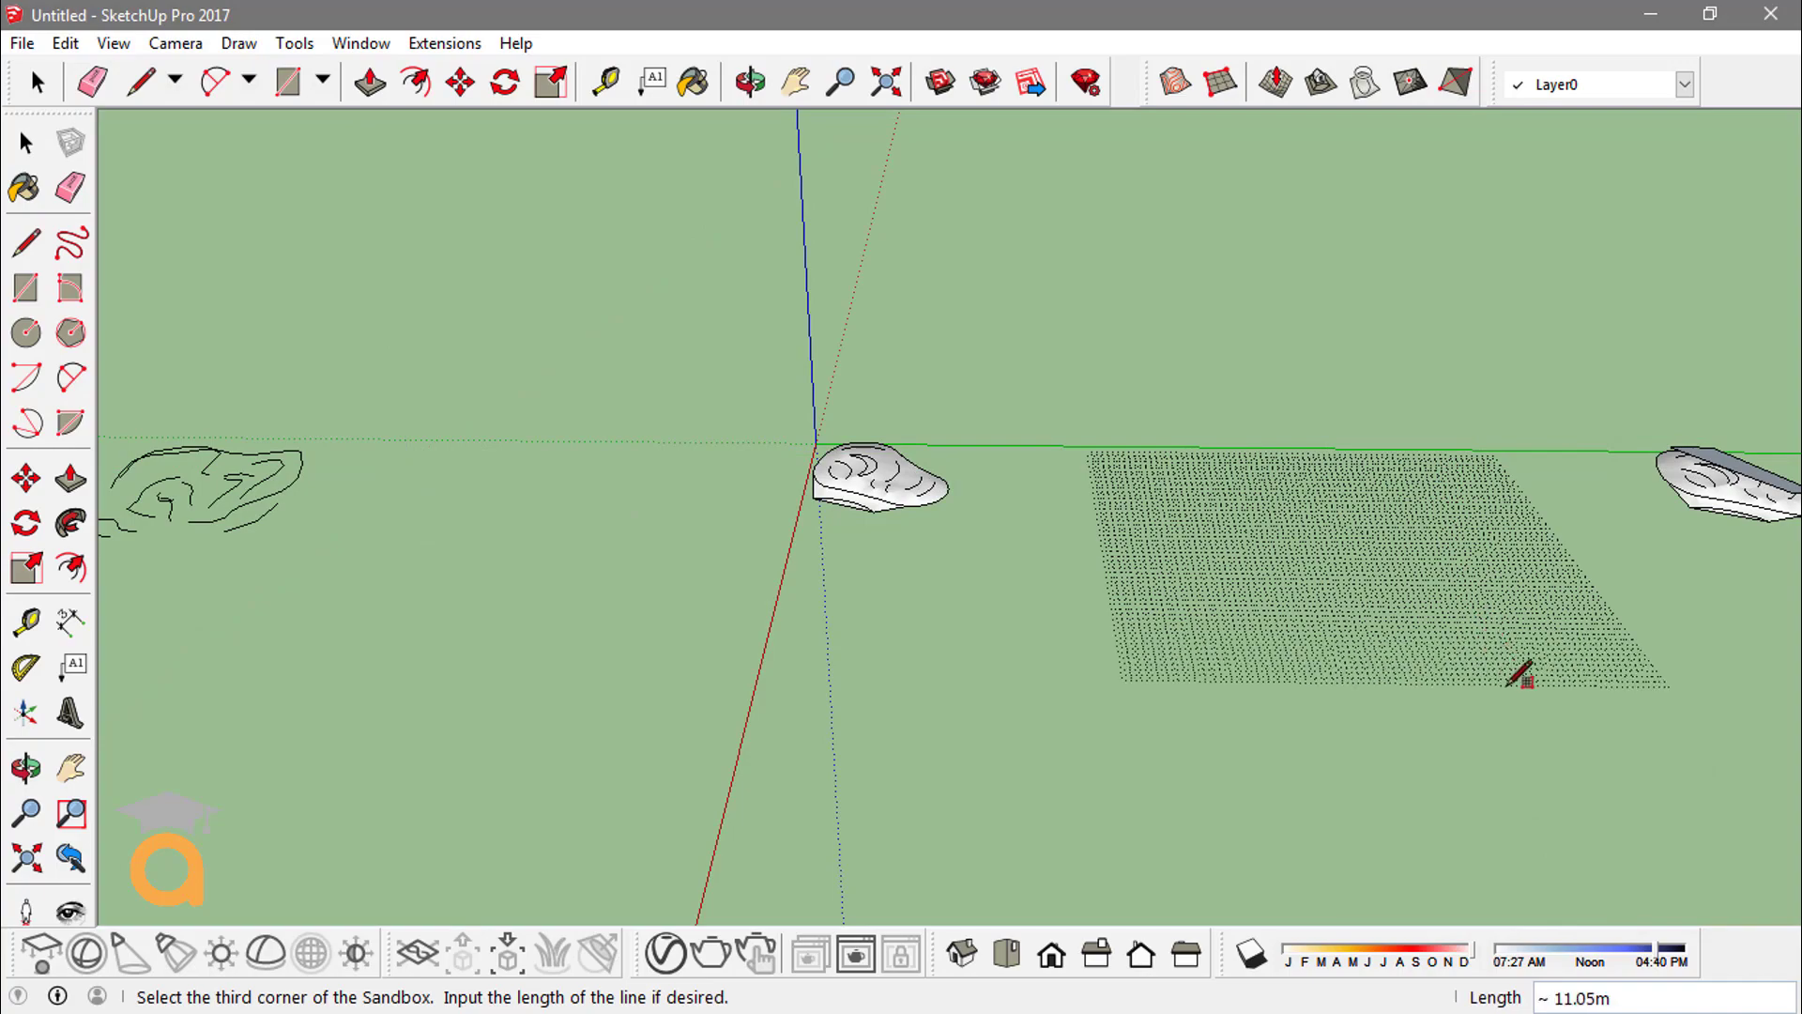
pyautogui.press('Return')
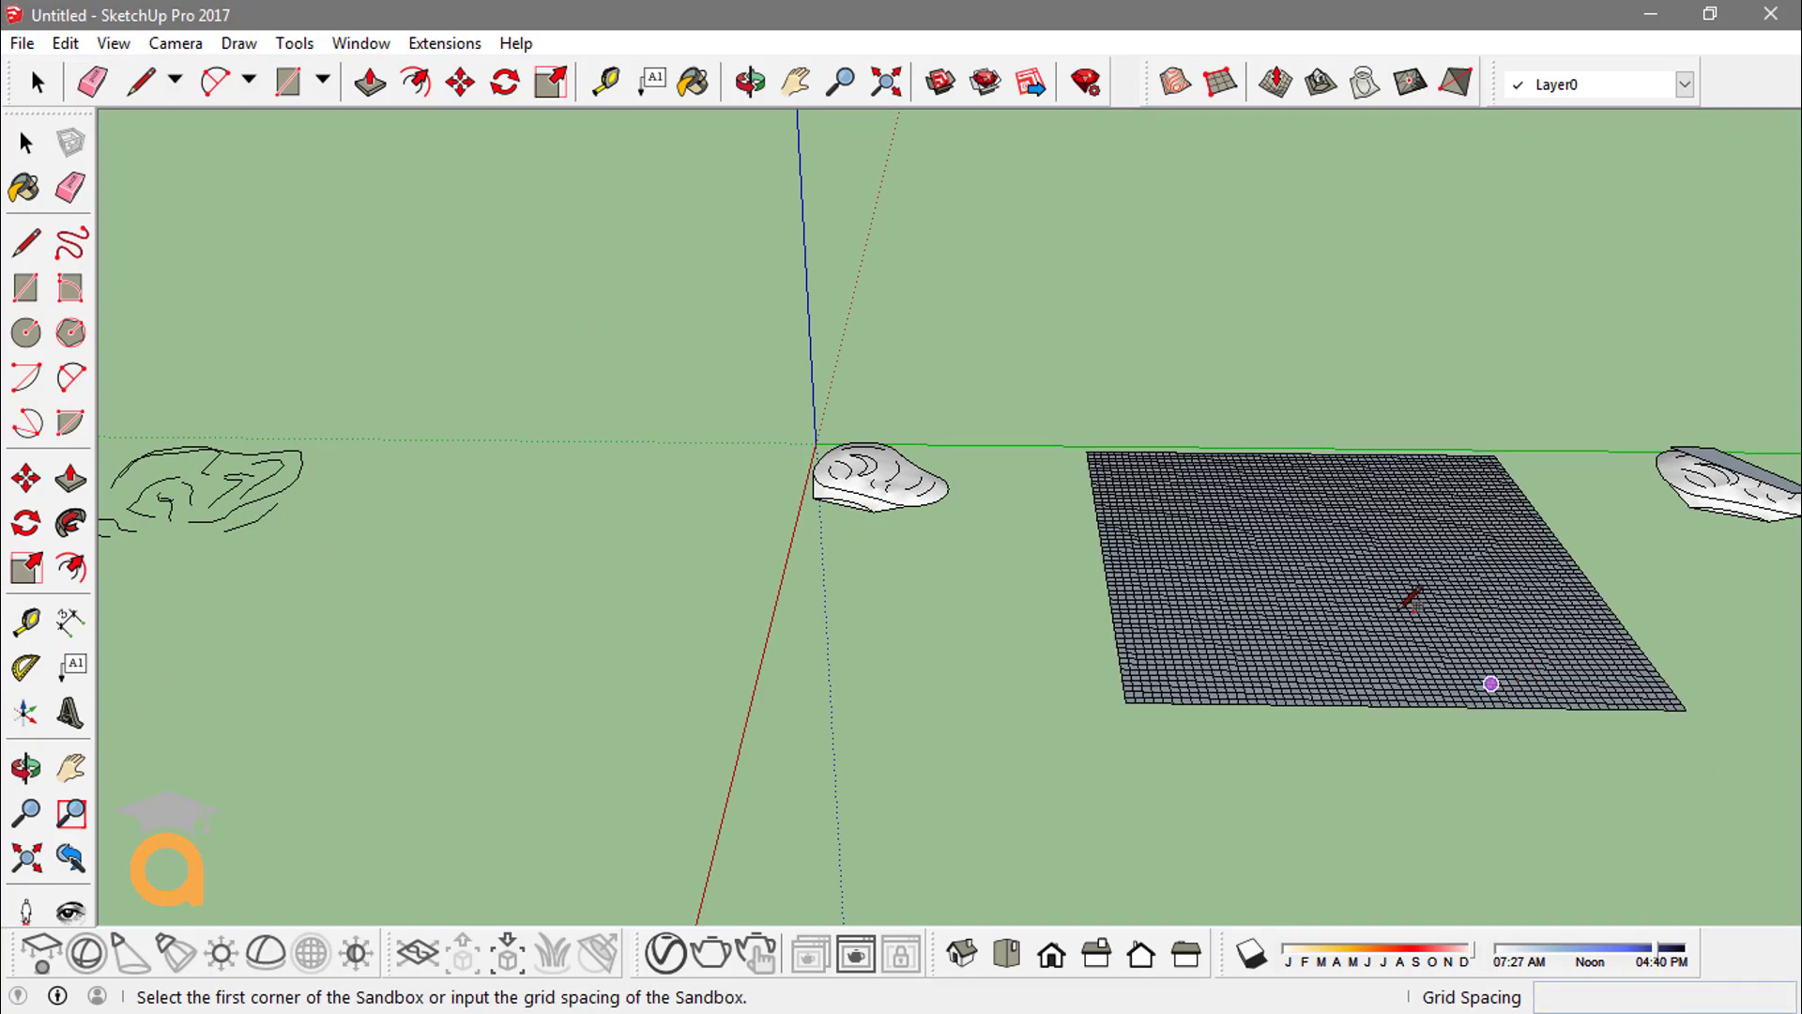
pyautogui.scroll(-3, 1276, 467)
pyautogui.scroll(6, 1549, 563)
pyautogui.moveTo(1279, 471); pyautogui.dragTo(1308, 338, button='middle')
pyautogui.press('space')
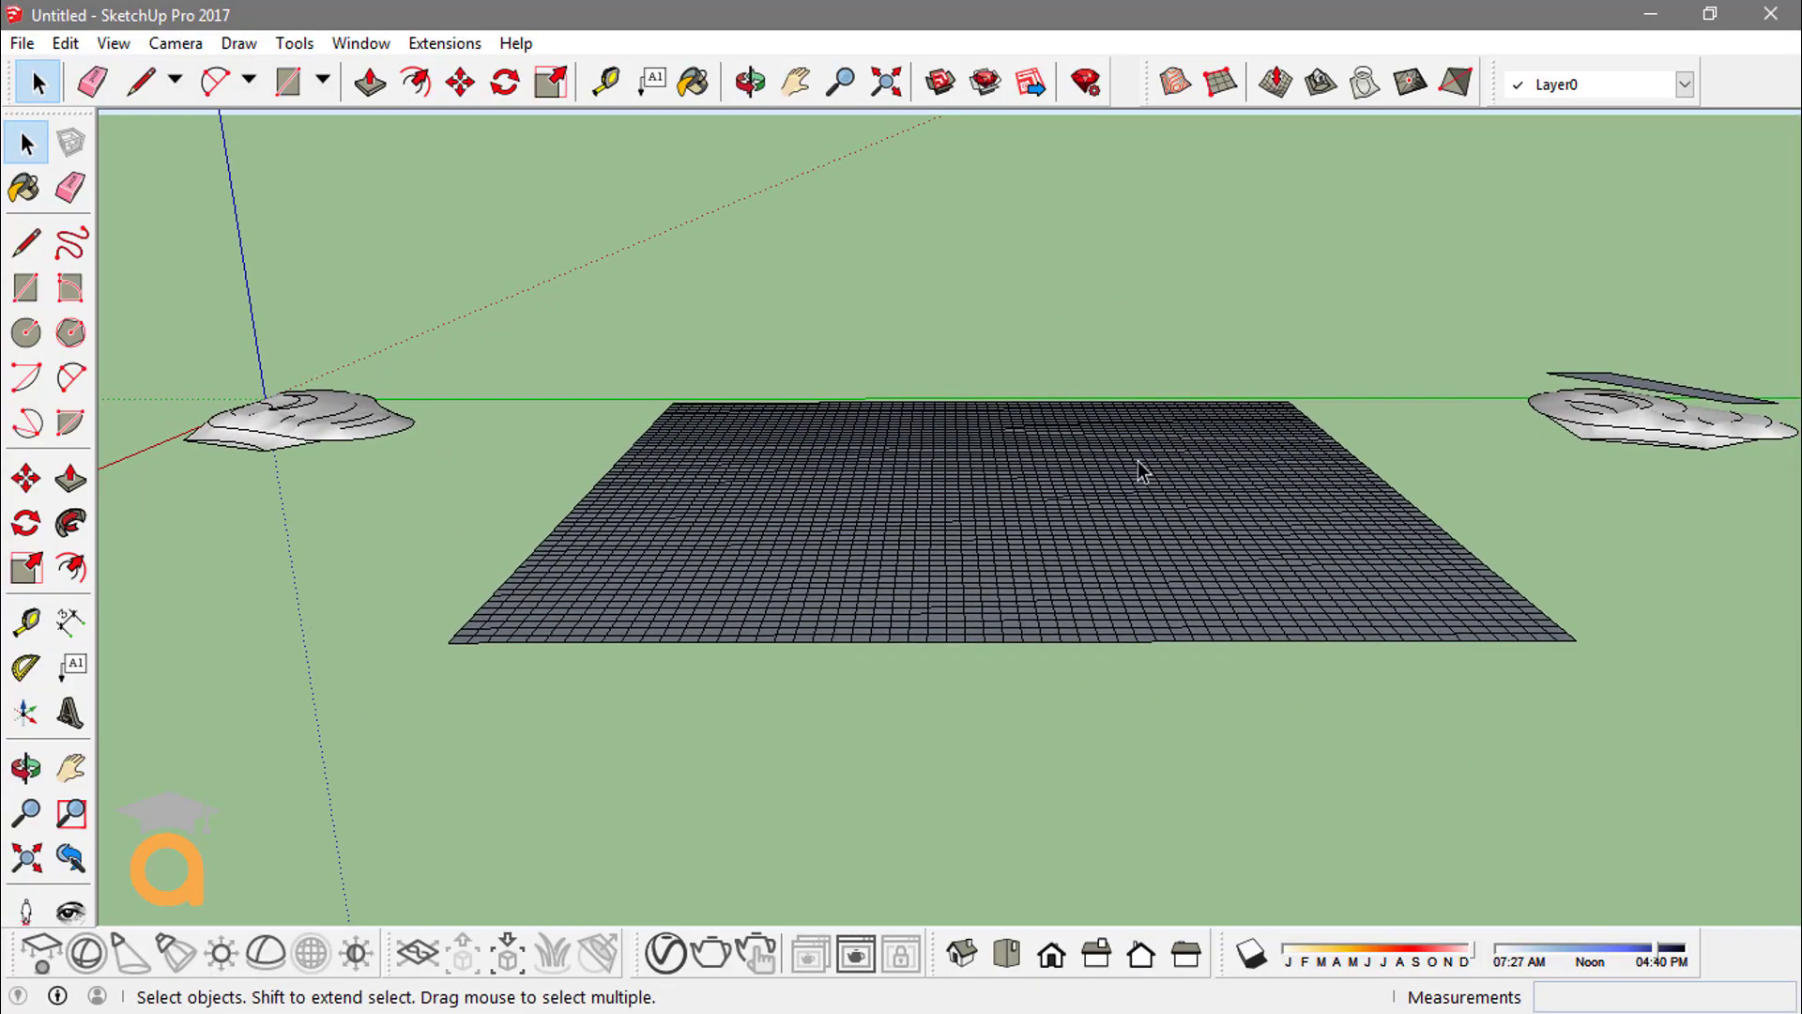
# Open the flat grid group for editing so its mesh can be sculpted with Smoove
pyautogui.click(1276, 82)
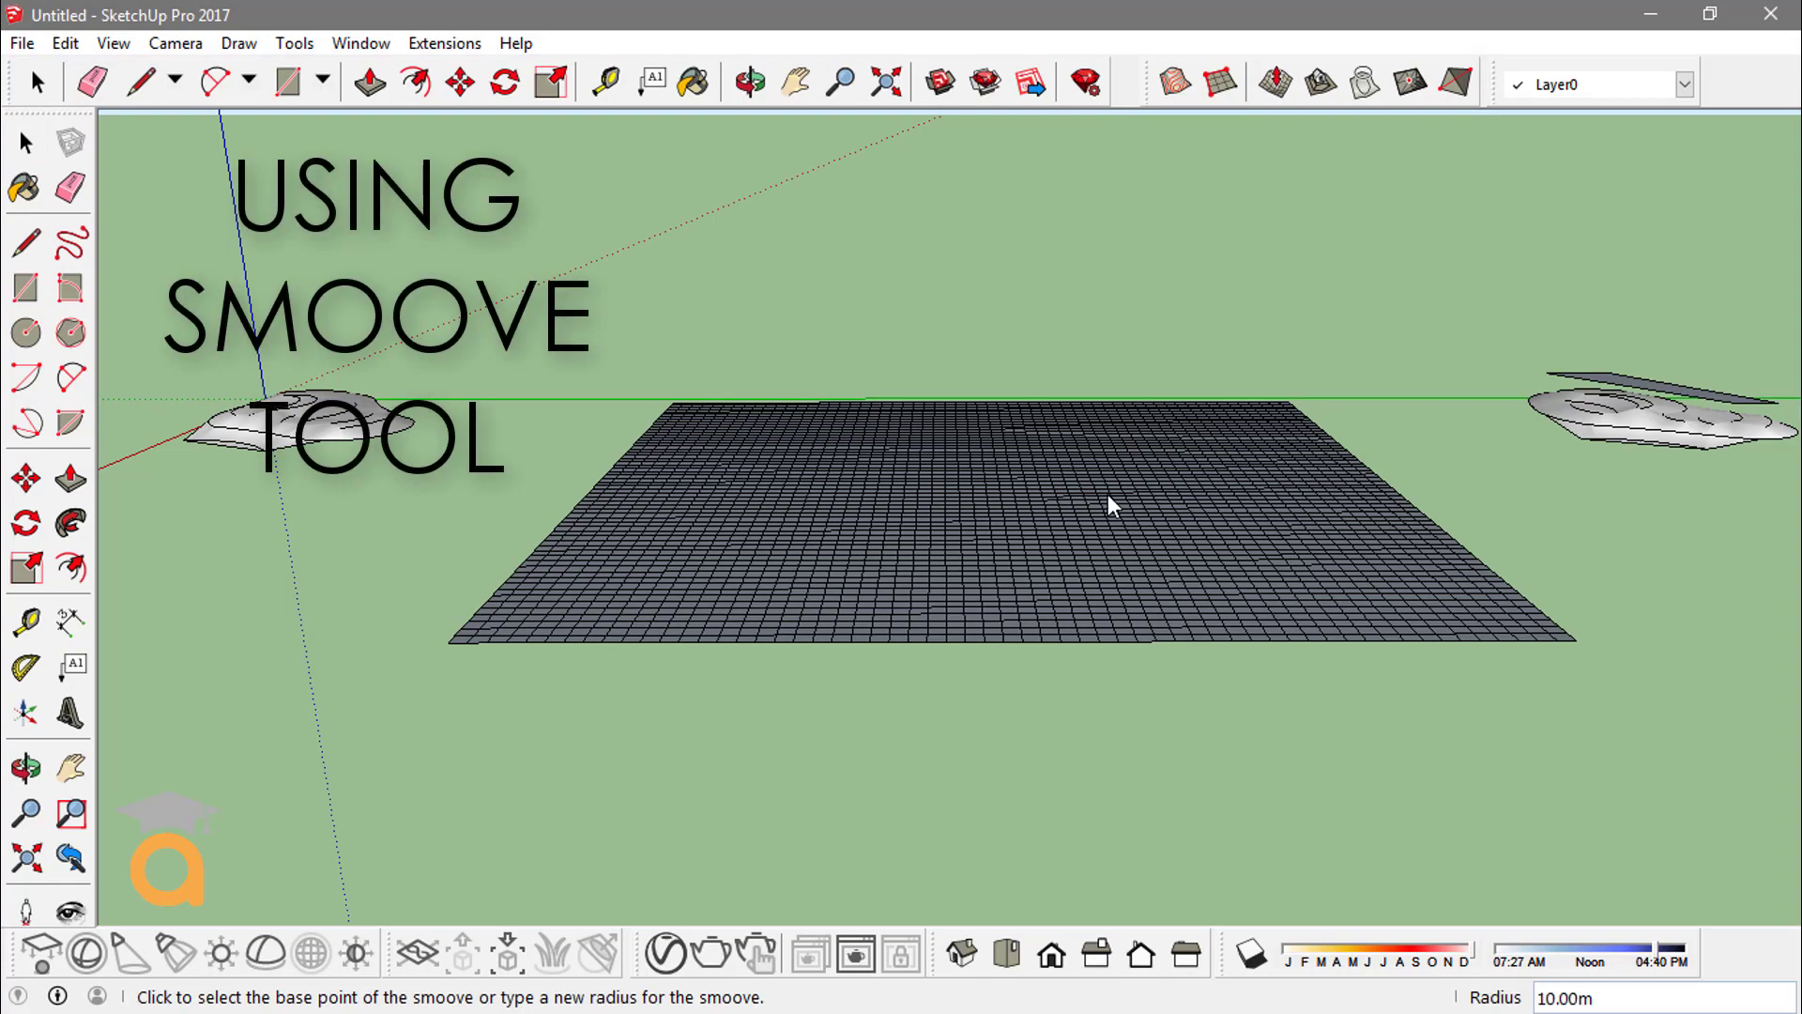
pyautogui.moveTo(1167, 451); pyautogui.dragTo(1194, 551, button='middle')
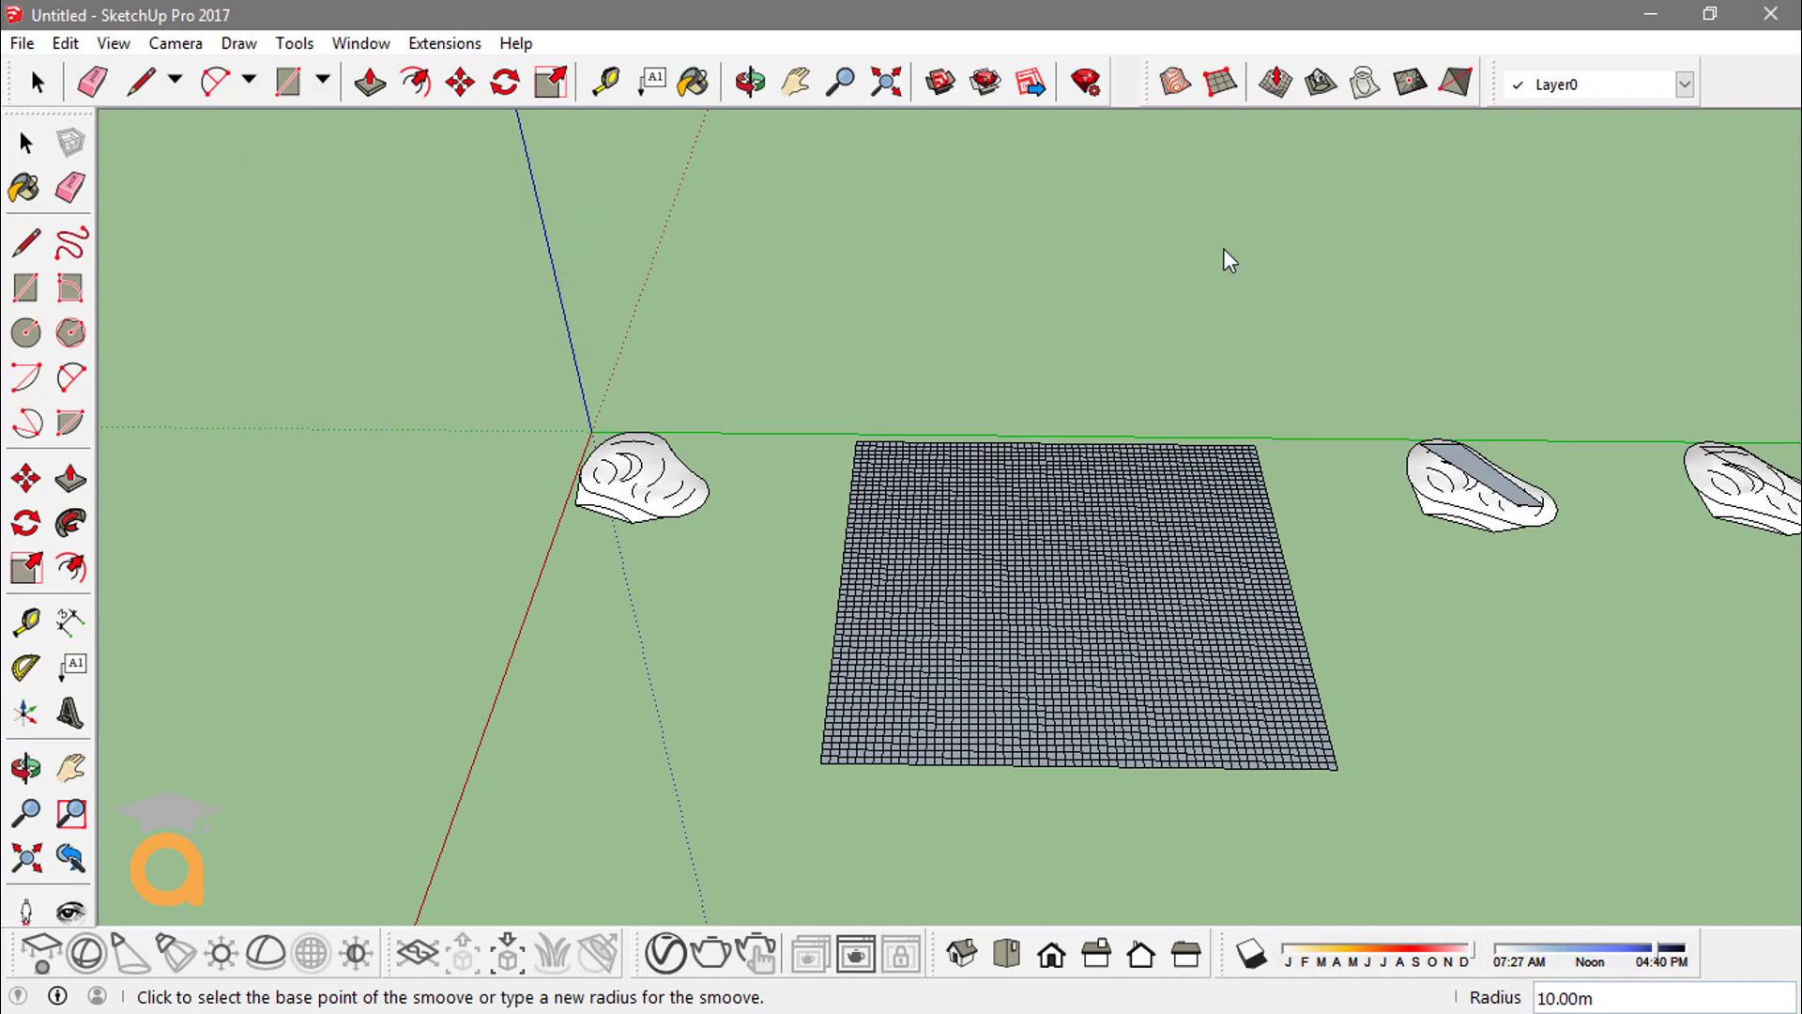
pyautogui.press('space')
pyautogui.doubleClick(1070, 554)
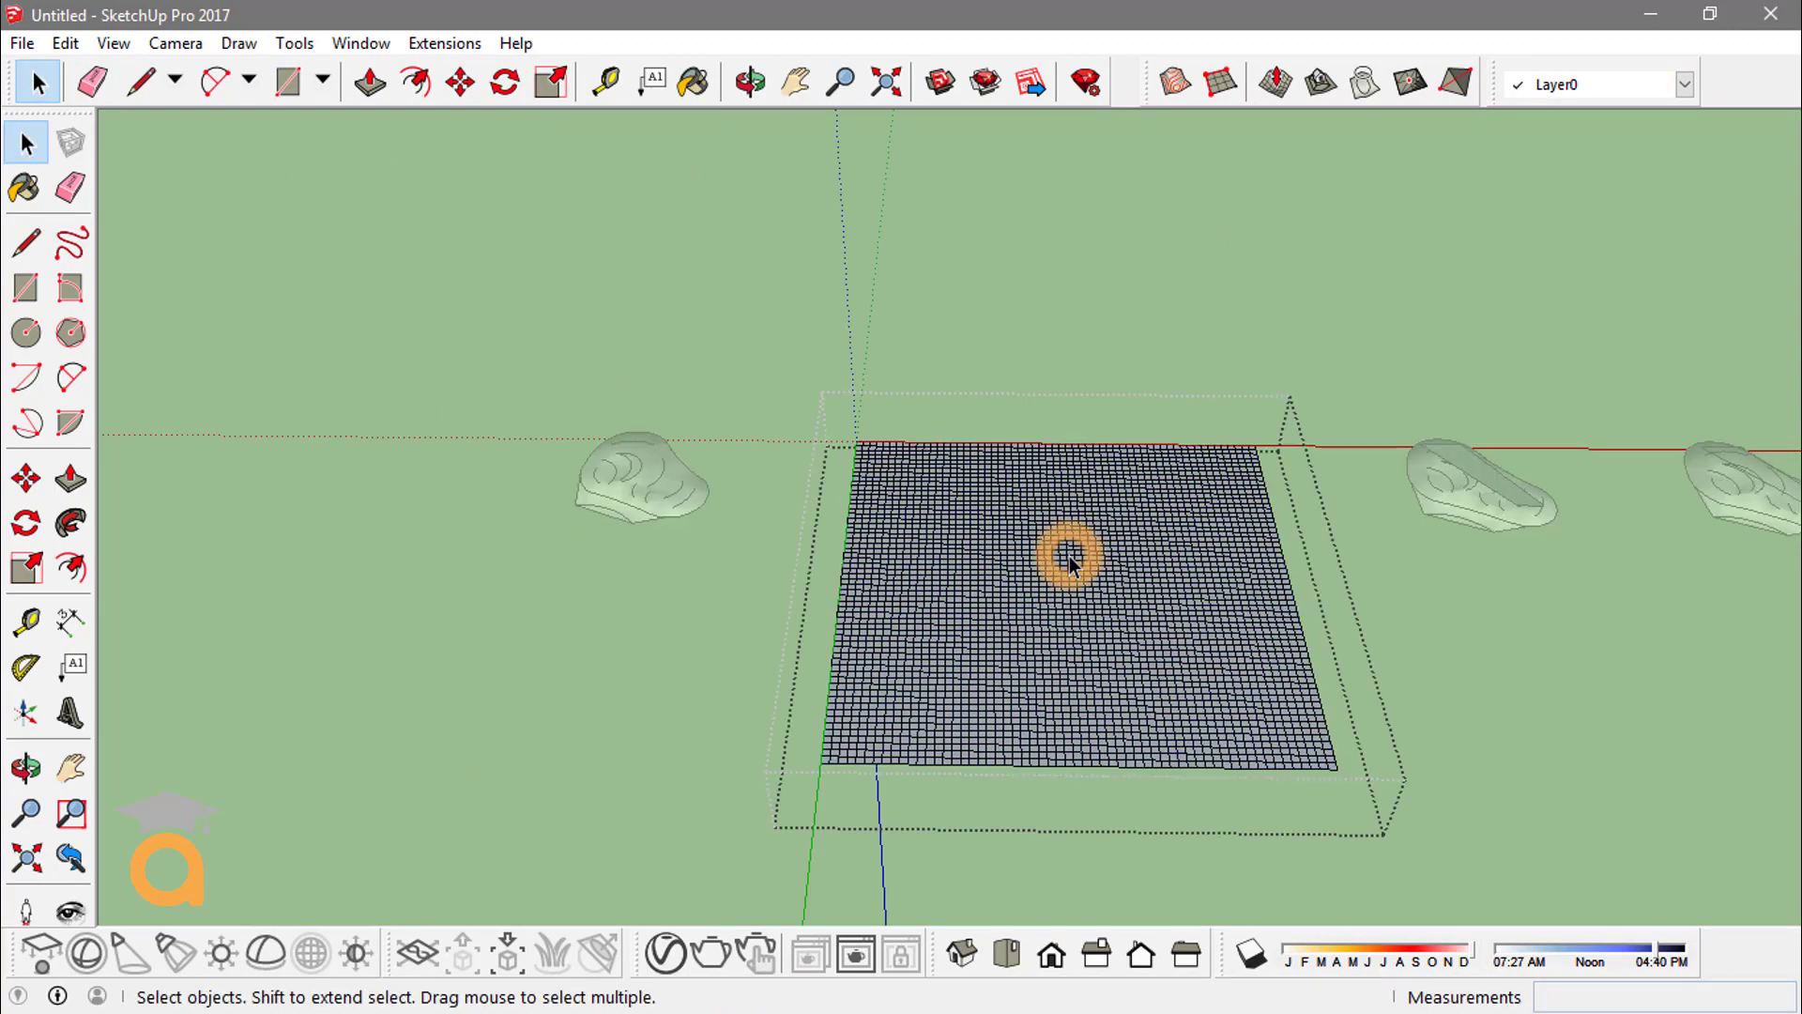
pyautogui.scroll(4, 1168, 616)
pyautogui.moveTo(1207, 685); pyautogui.dragTo(1215, 560, button='middle')
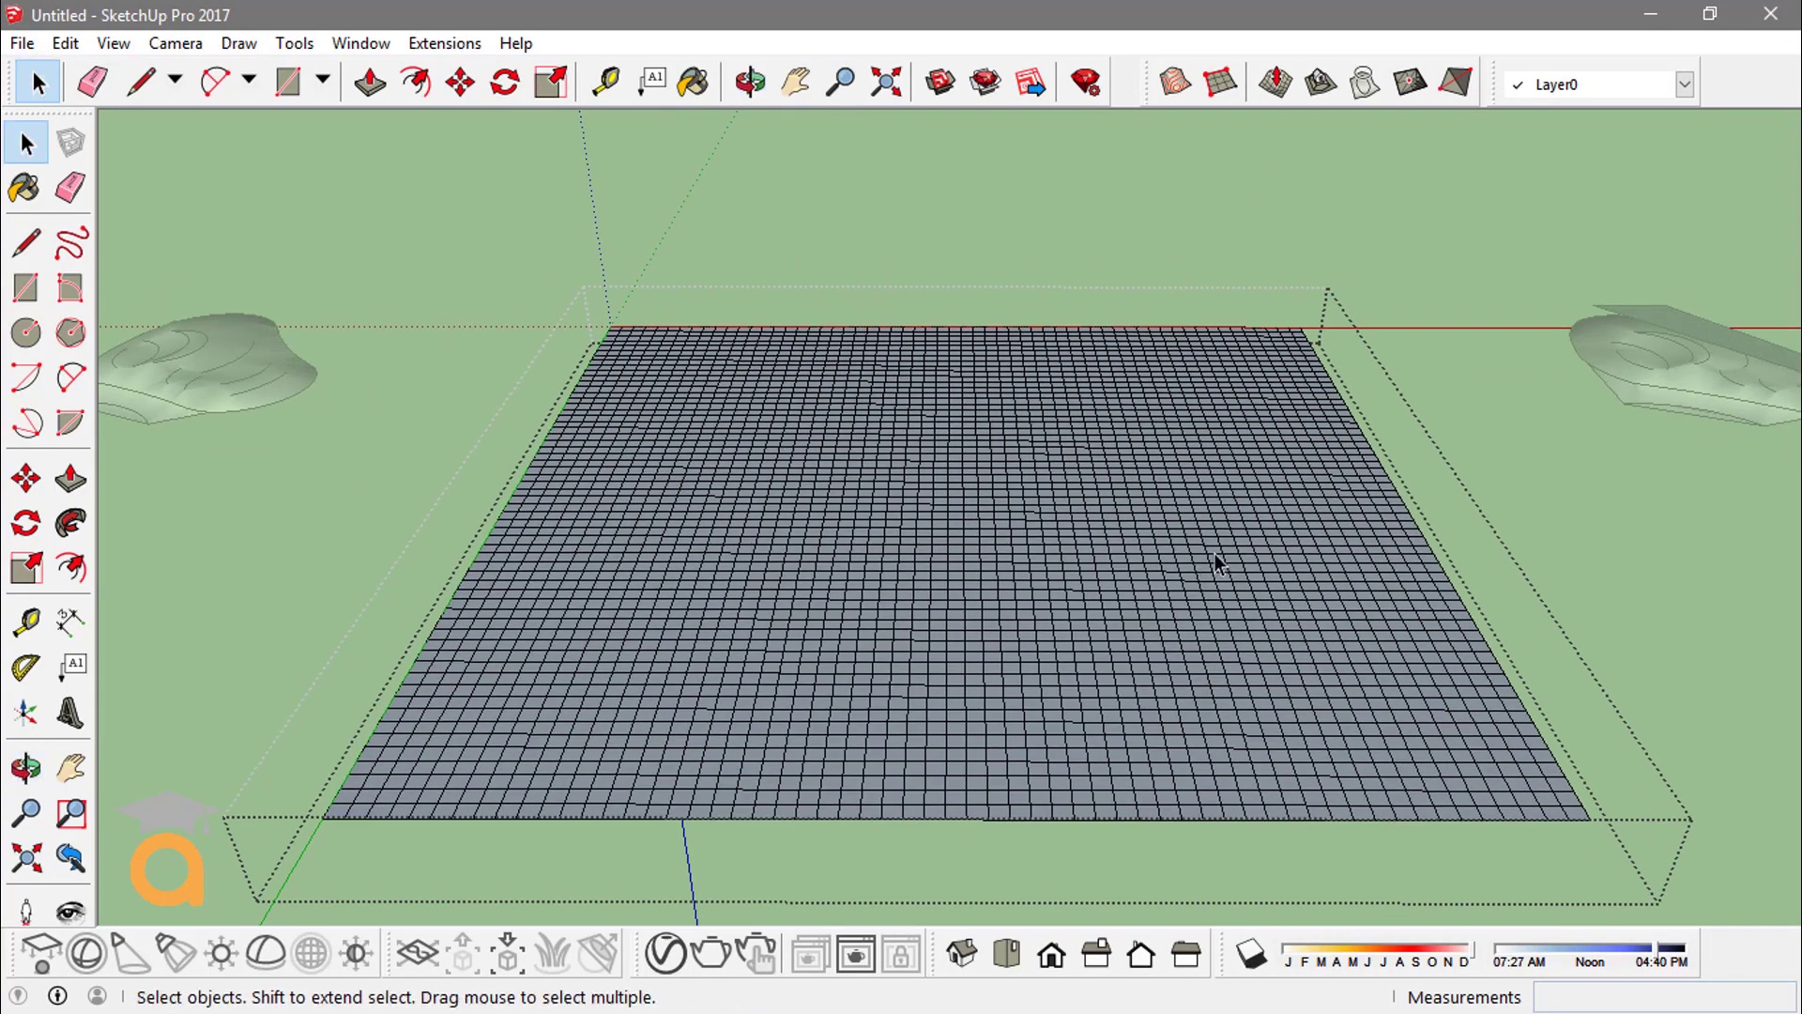
# Smoove the grid with a 5 m radius, raising a broad hill with an offset of about 2.79 m
pyautogui.click(1276, 82)
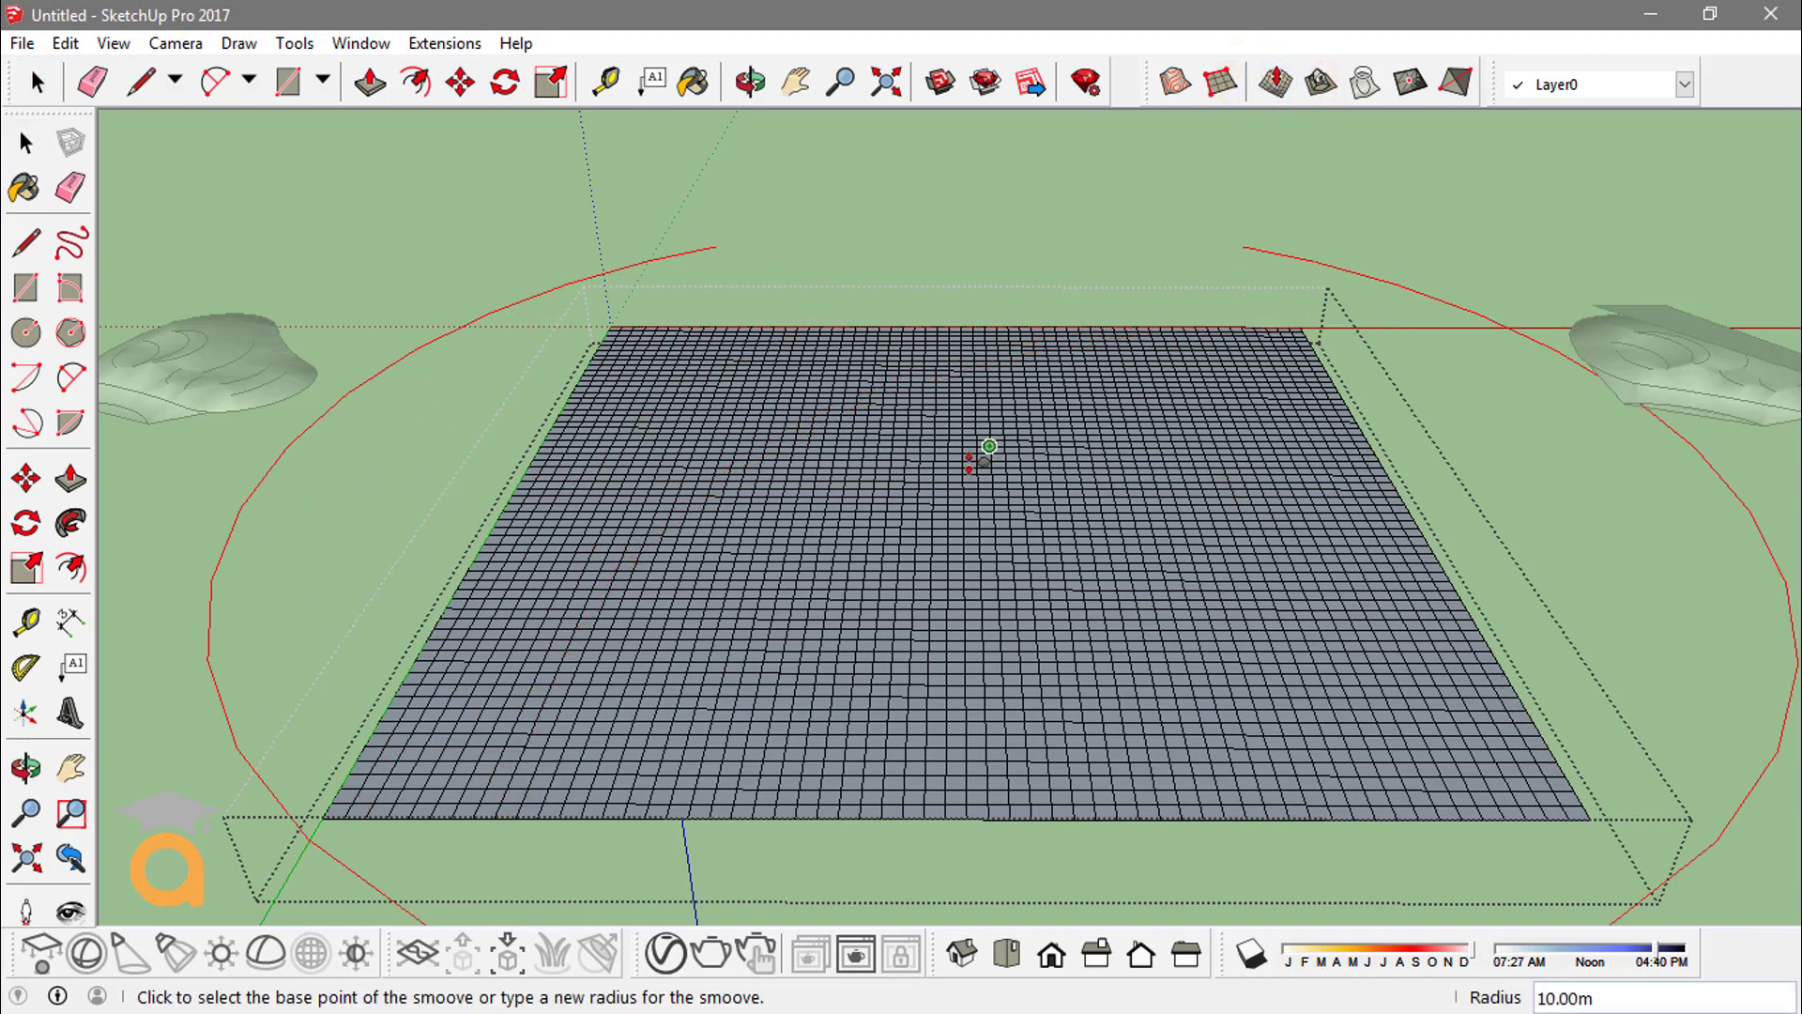
pyautogui.moveTo(1689, 932); pyautogui.dragTo(995, 469, button='middle')
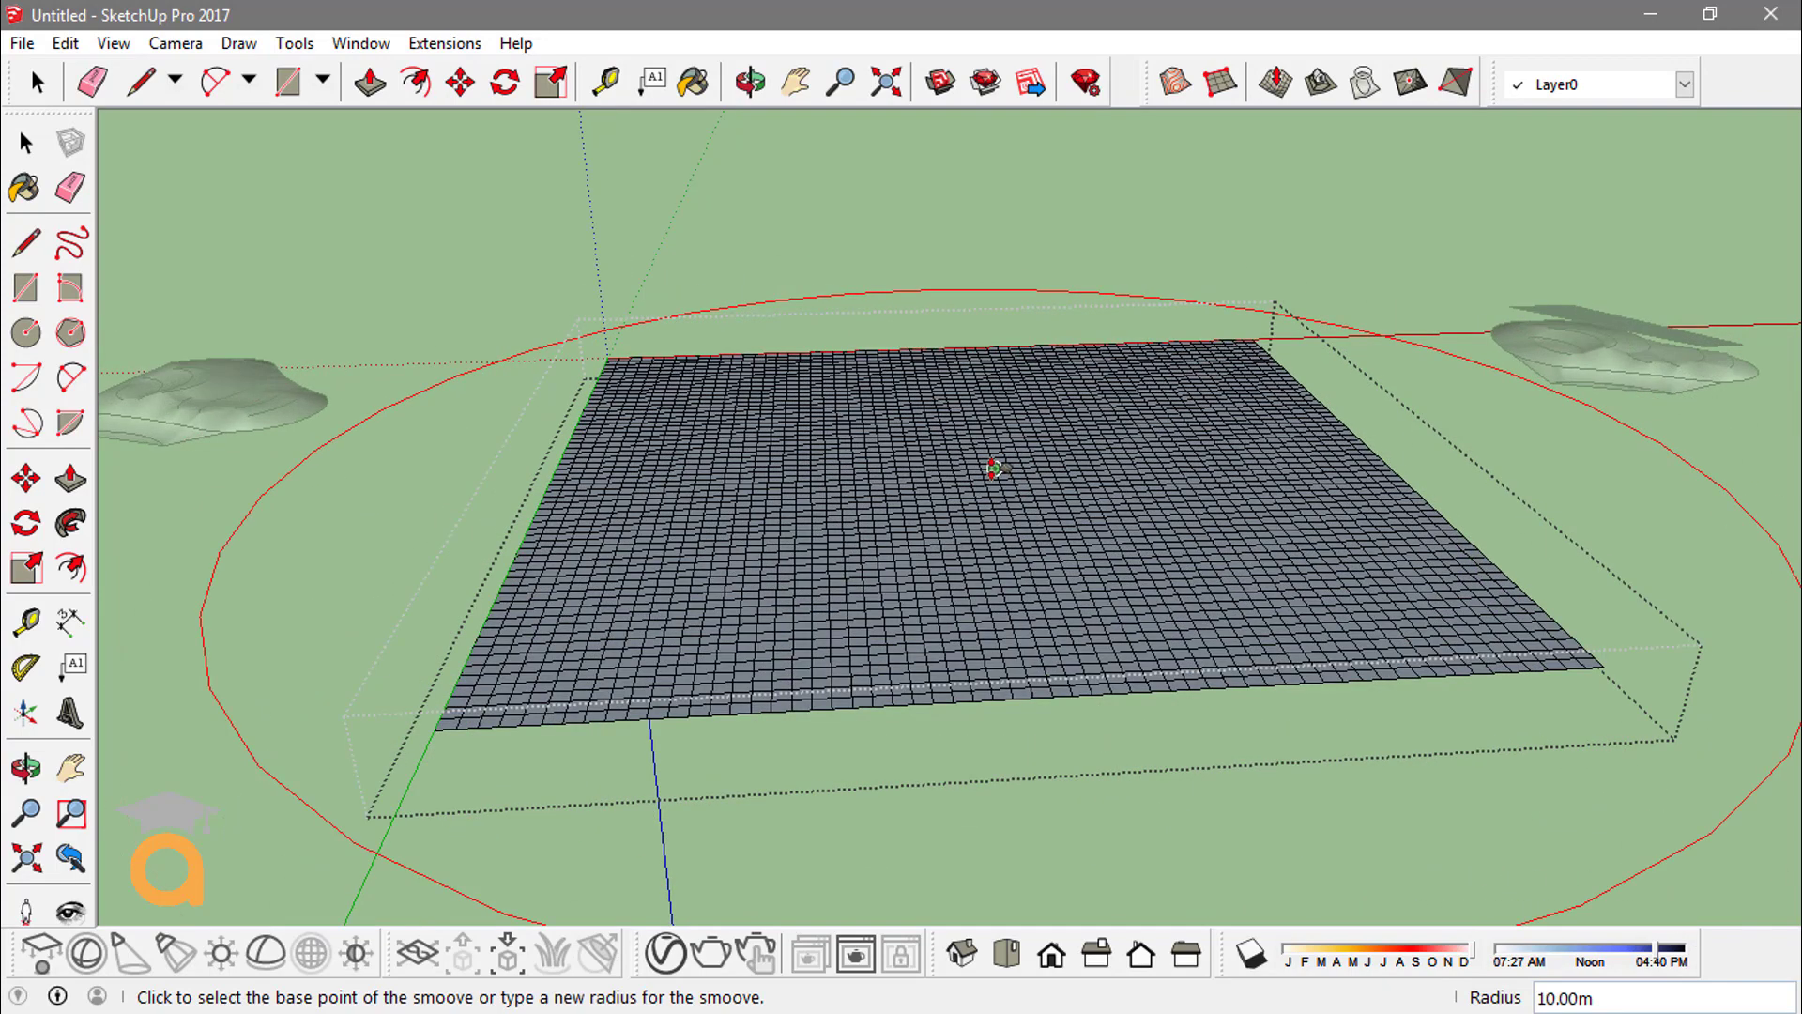
pyautogui.scroll(-1, 994, 469)
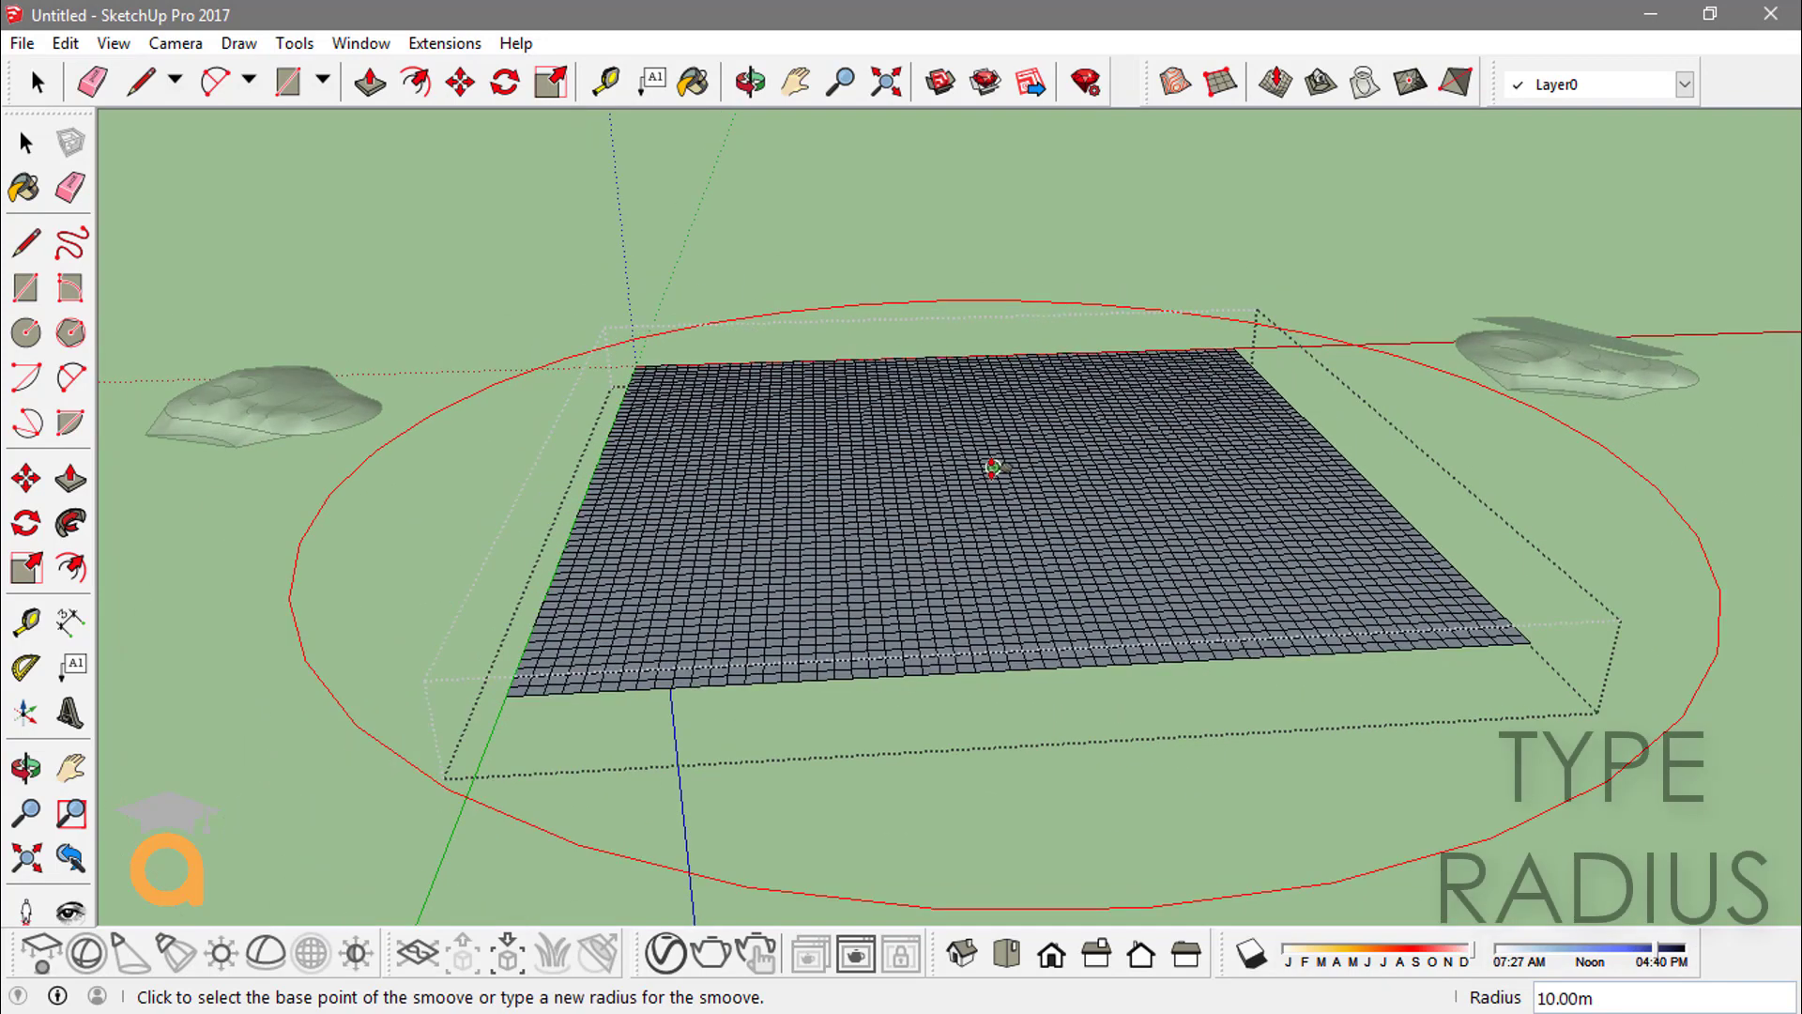
pyautogui.scroll(-3, 993, 466)
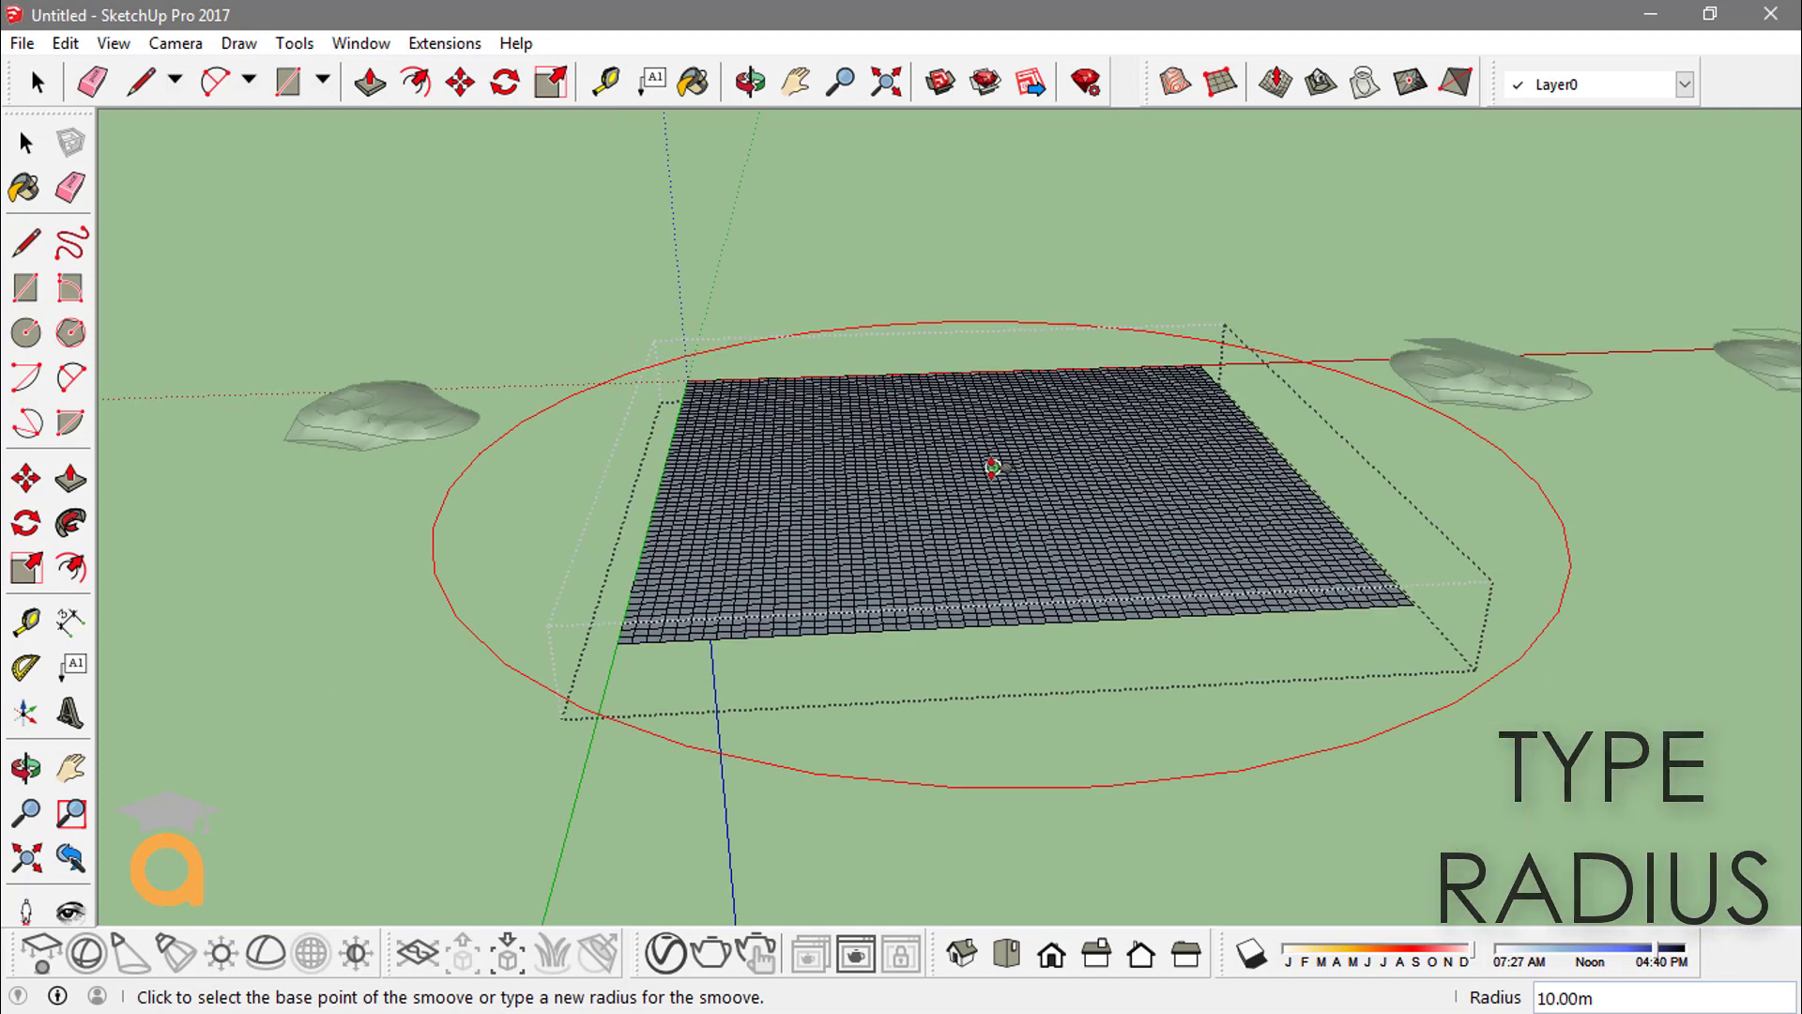
pyautogui.scroll(1, 993, 467)
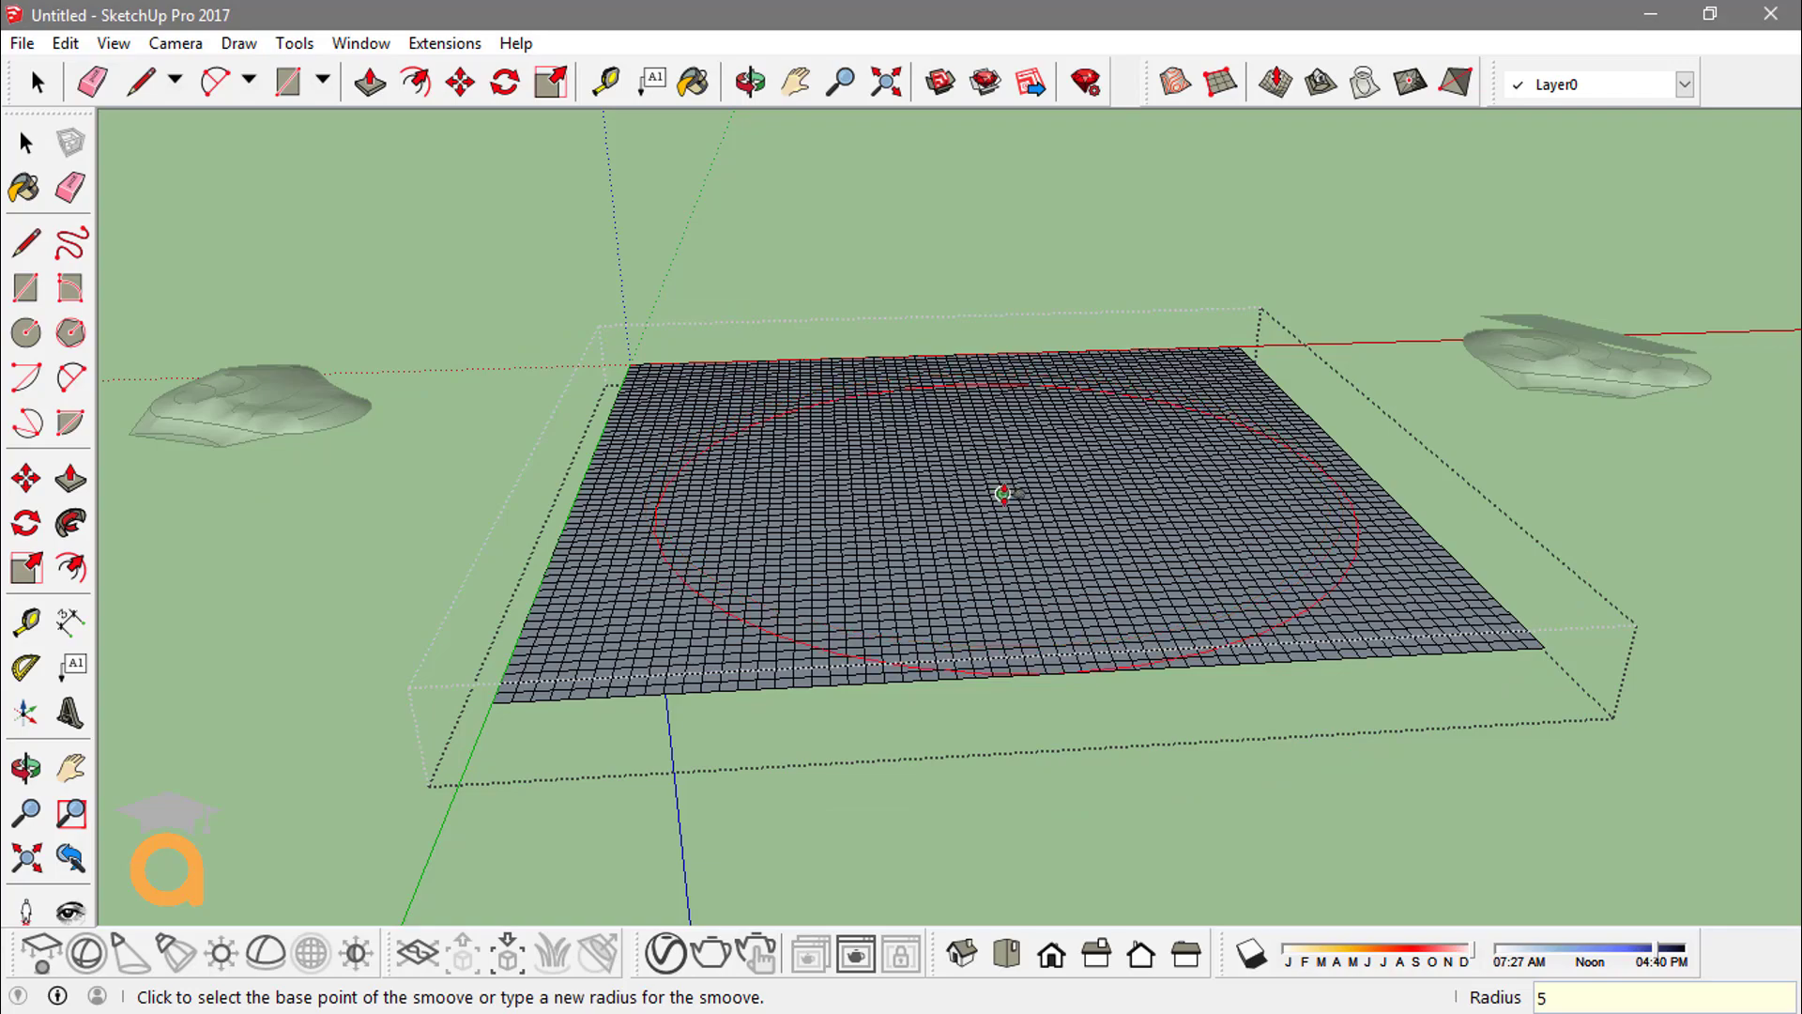
pyautogui.moveTo(1003, 493); pyautogui.dragTo(817, 498, button='middle')
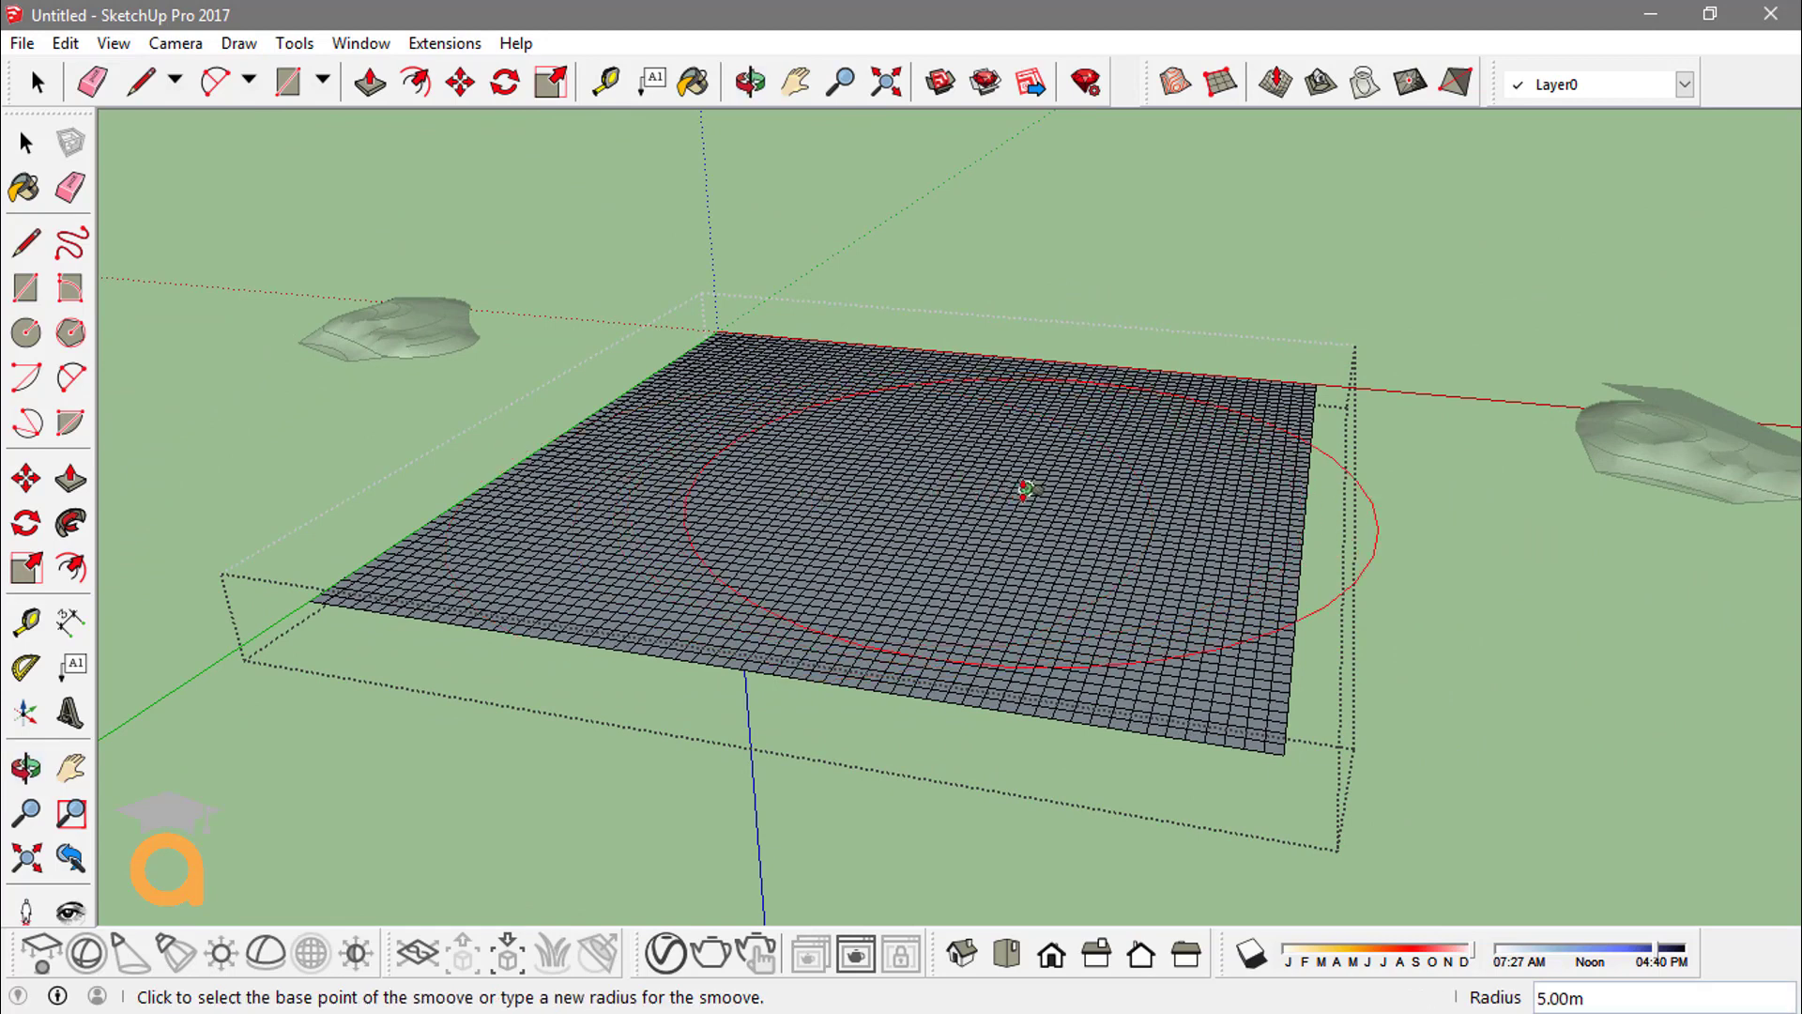
pyautogui.click(1028, 482)
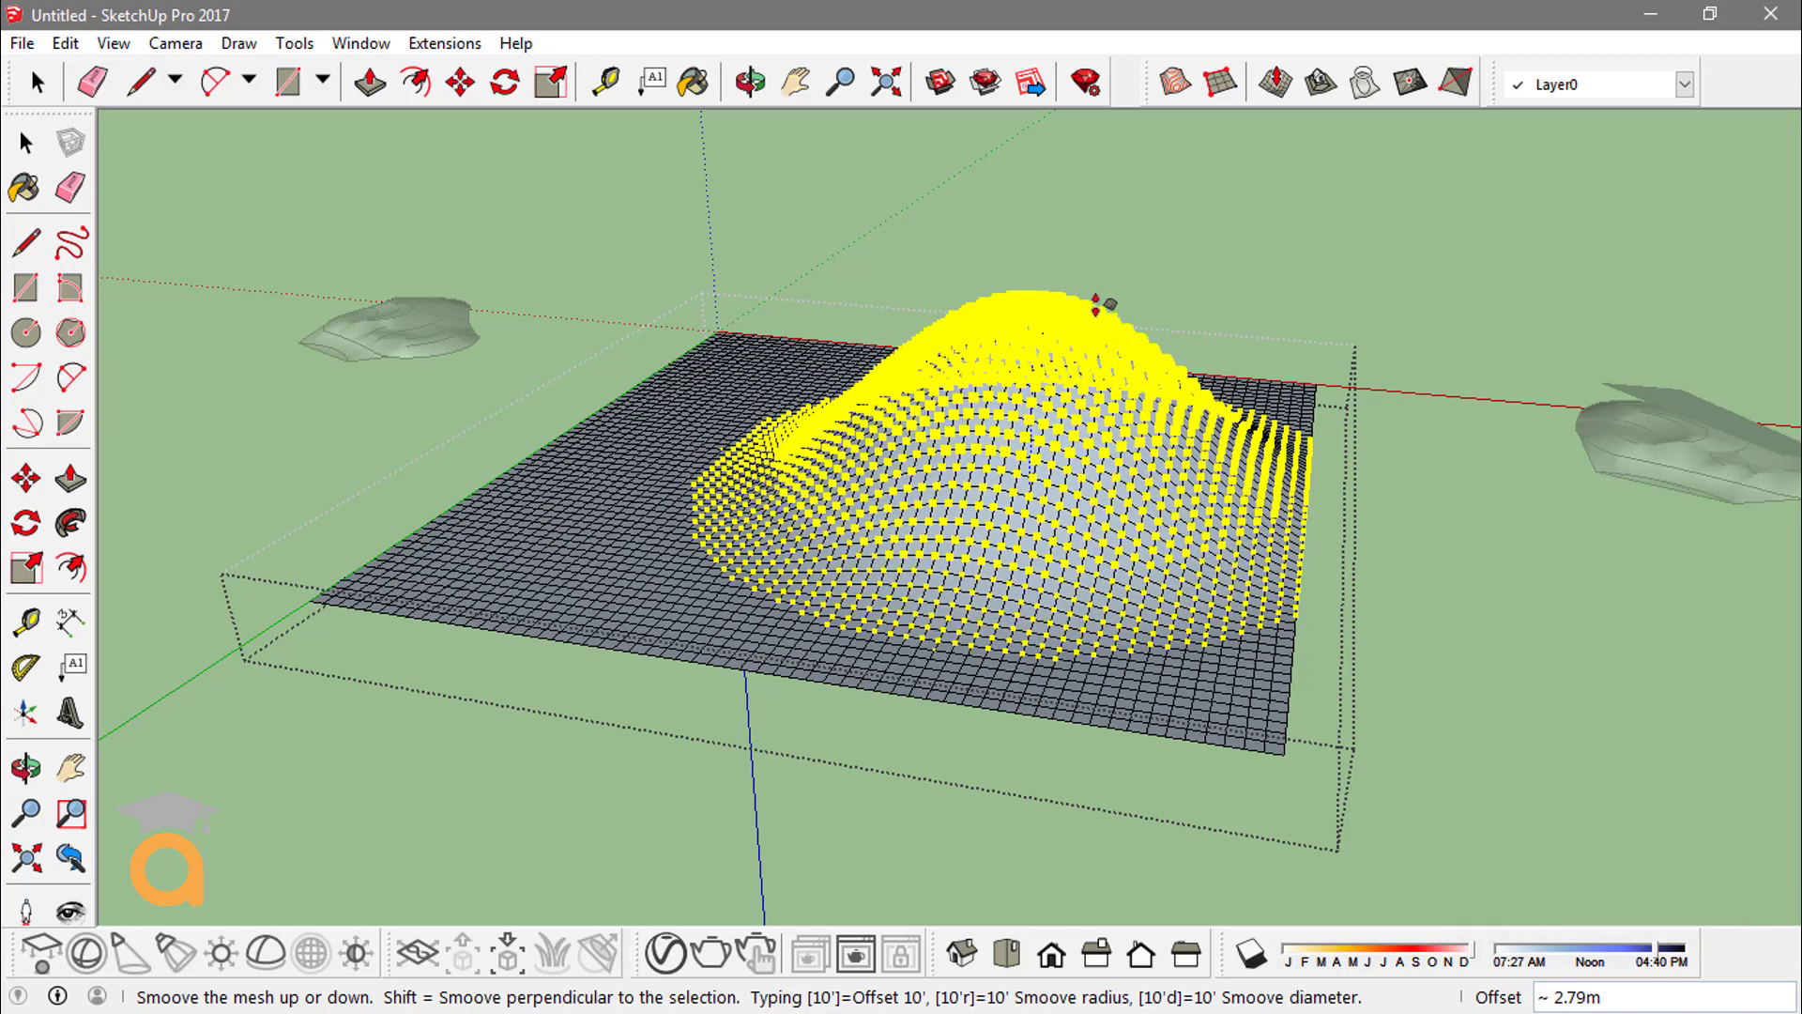
pyautogui.click(1099, 305)
# Raise a low hill on the flat area beside the broad hill with a Smoove offset of 1 m
pyautogui.moveTo(1066, 322); pyautogui.dragTo(700, 392, button='middle')
pyautogui.scroll(2, 732, 431)
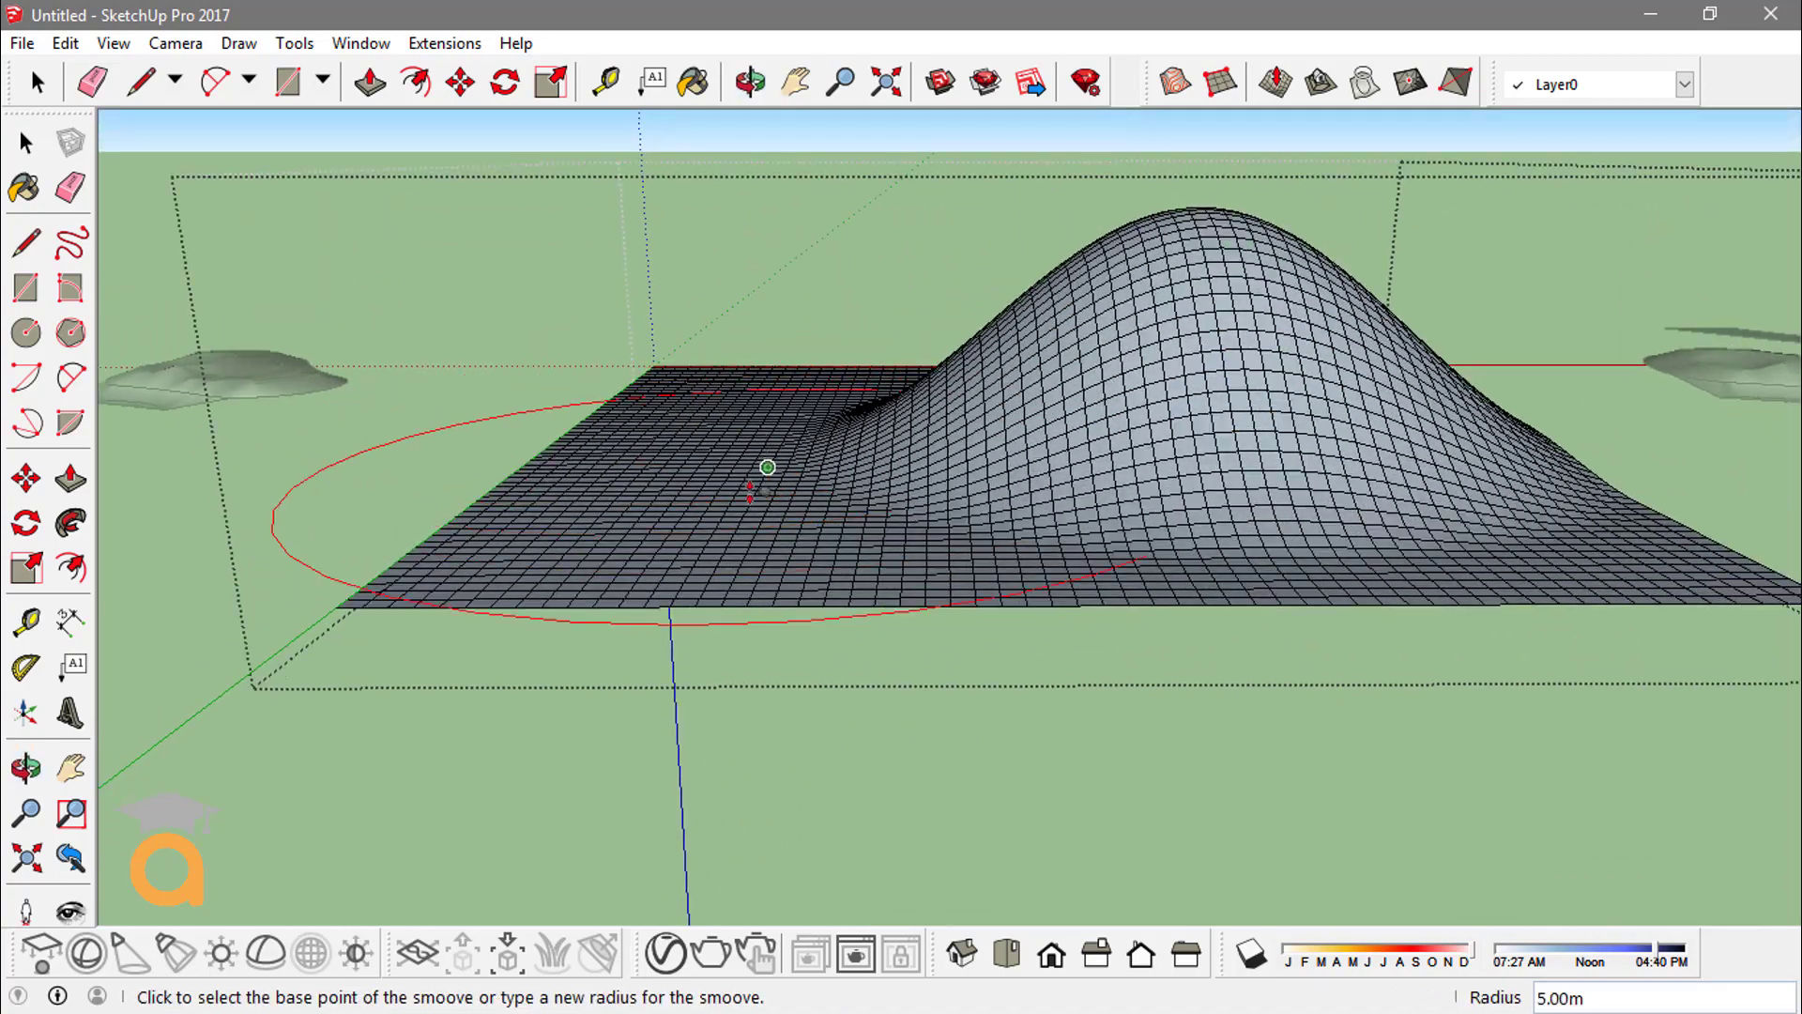
pyautogui.click(739, 490)
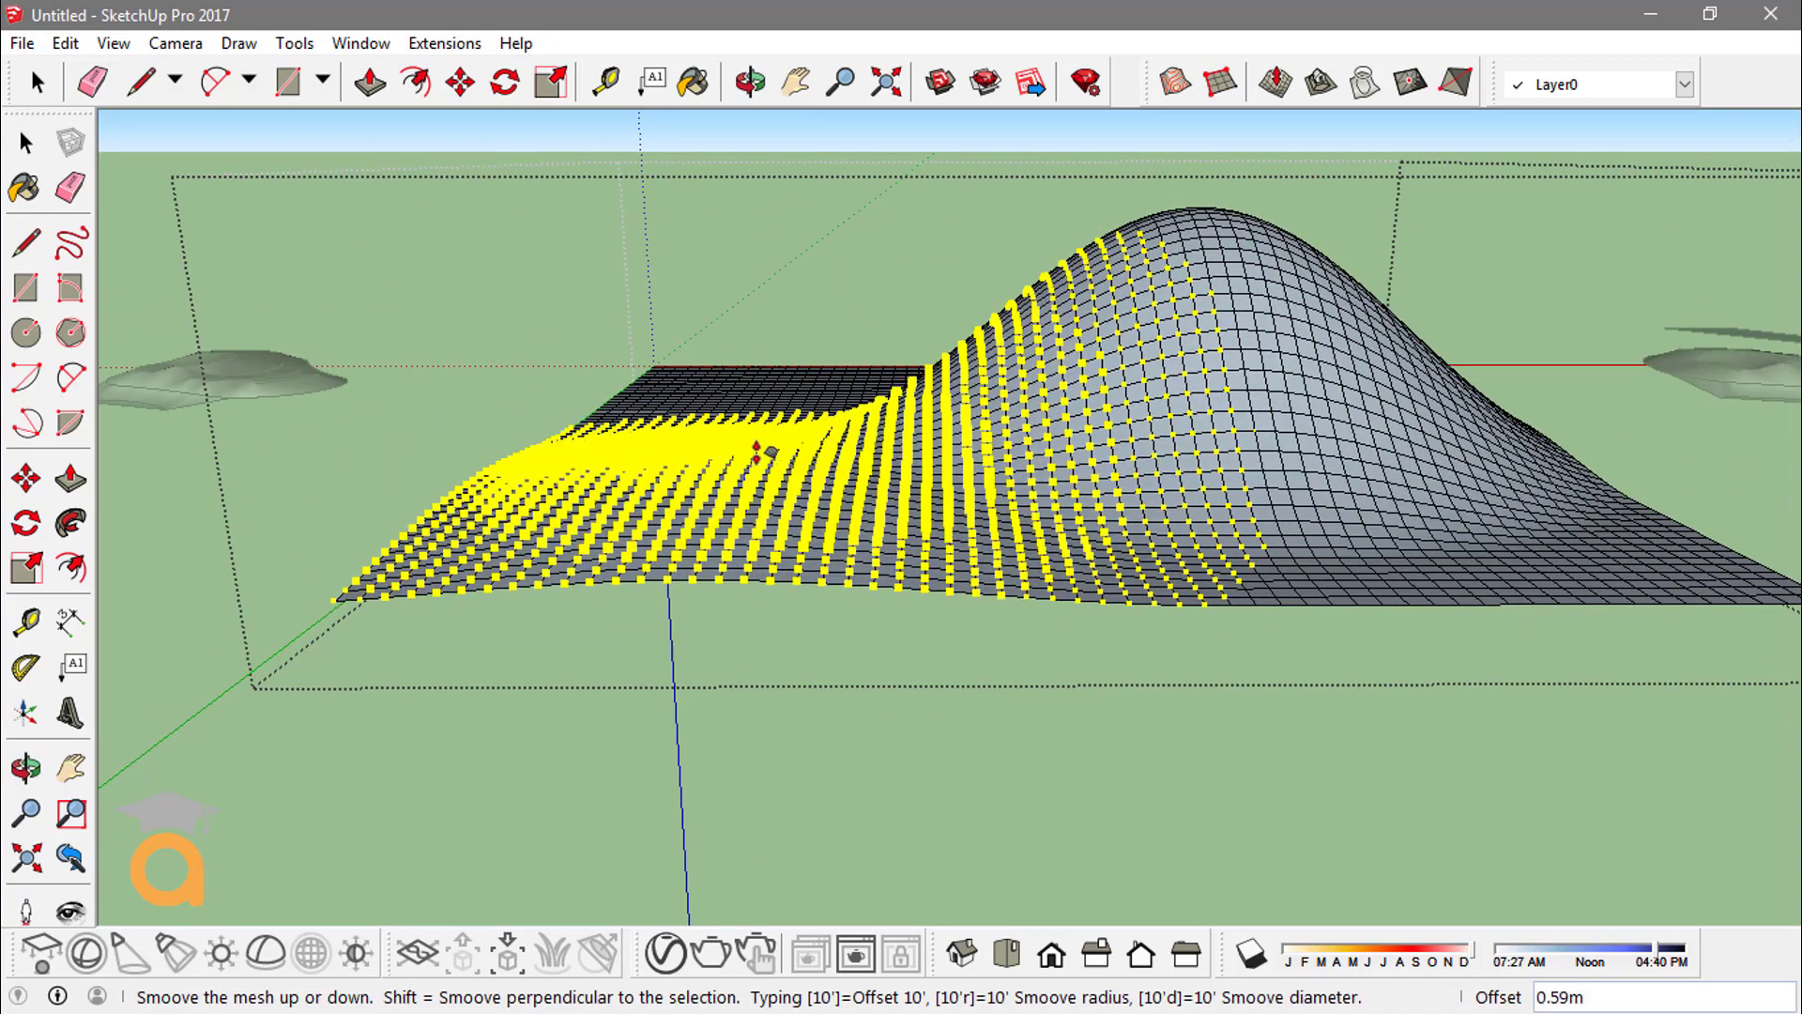
pyautogui.write('1')
pyautogui.press('Return')
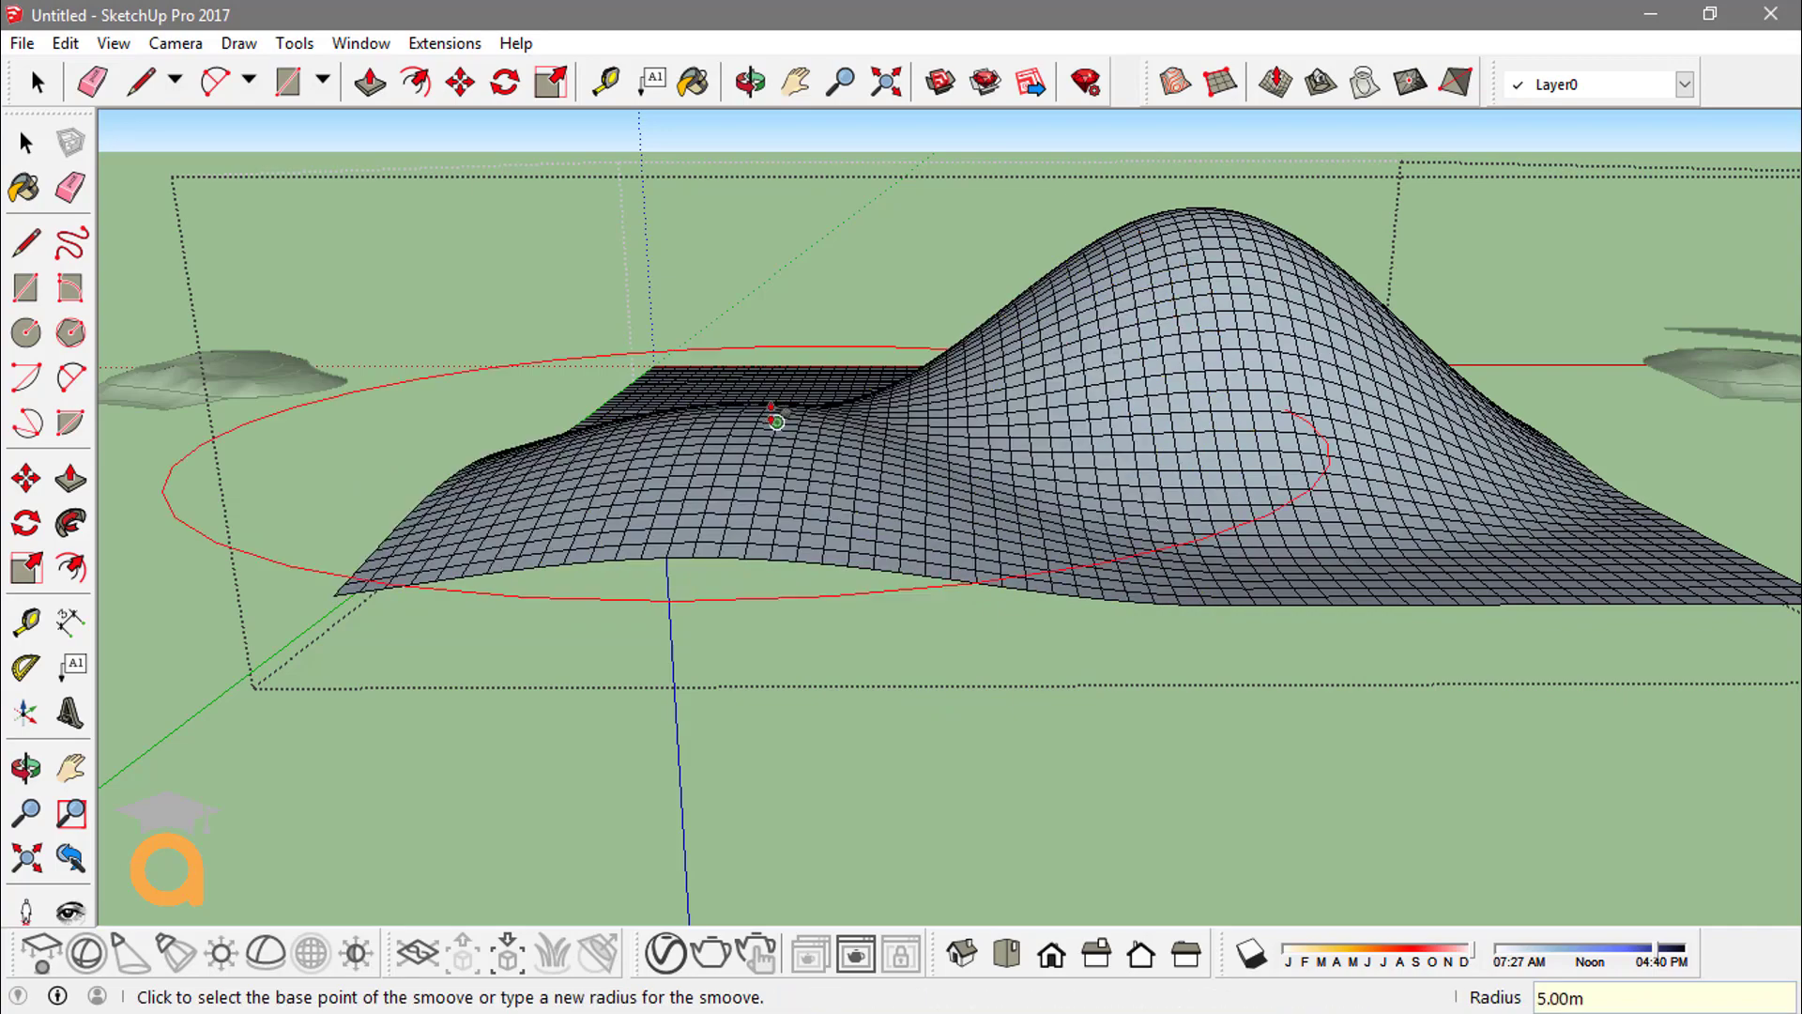
# Set the Smoove radius to 2 m and raise a steep peak between the two hills with an offset of 4 m
pyautogui.moveTo(764, 411); pyautogui.dragTo(840, 443, button='middle')
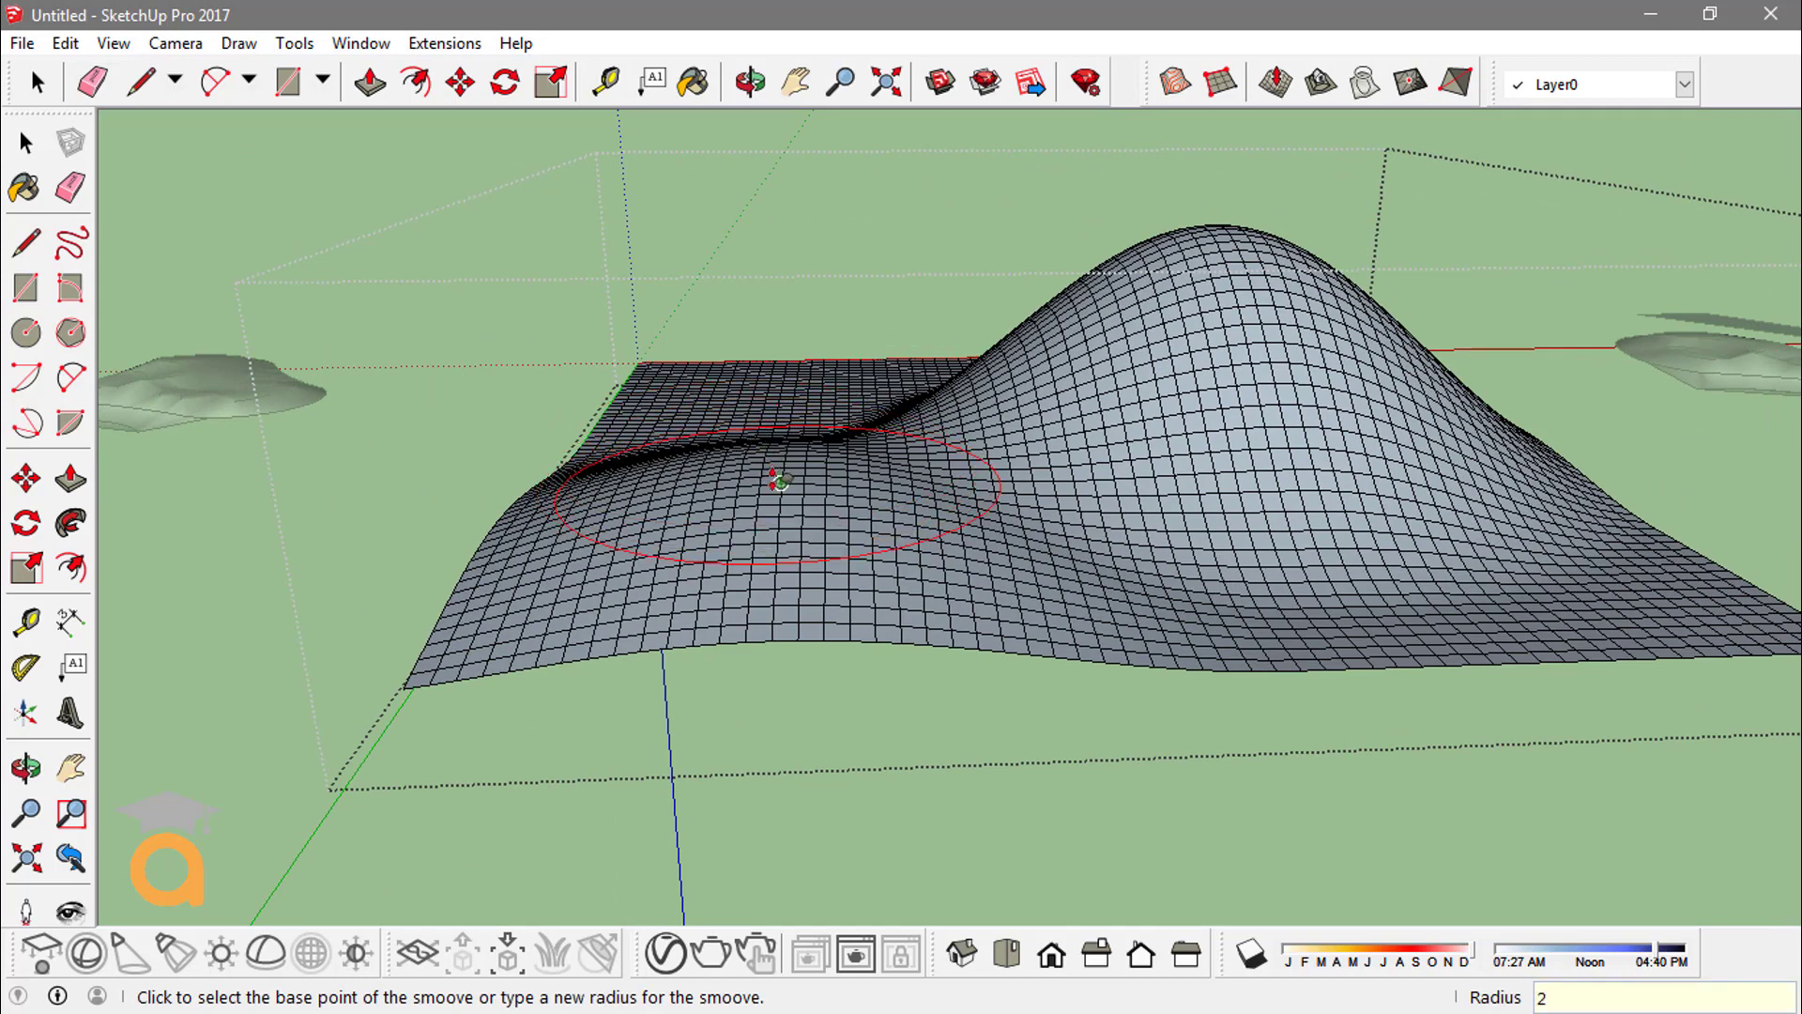
pyautogui.click(1037, 492)
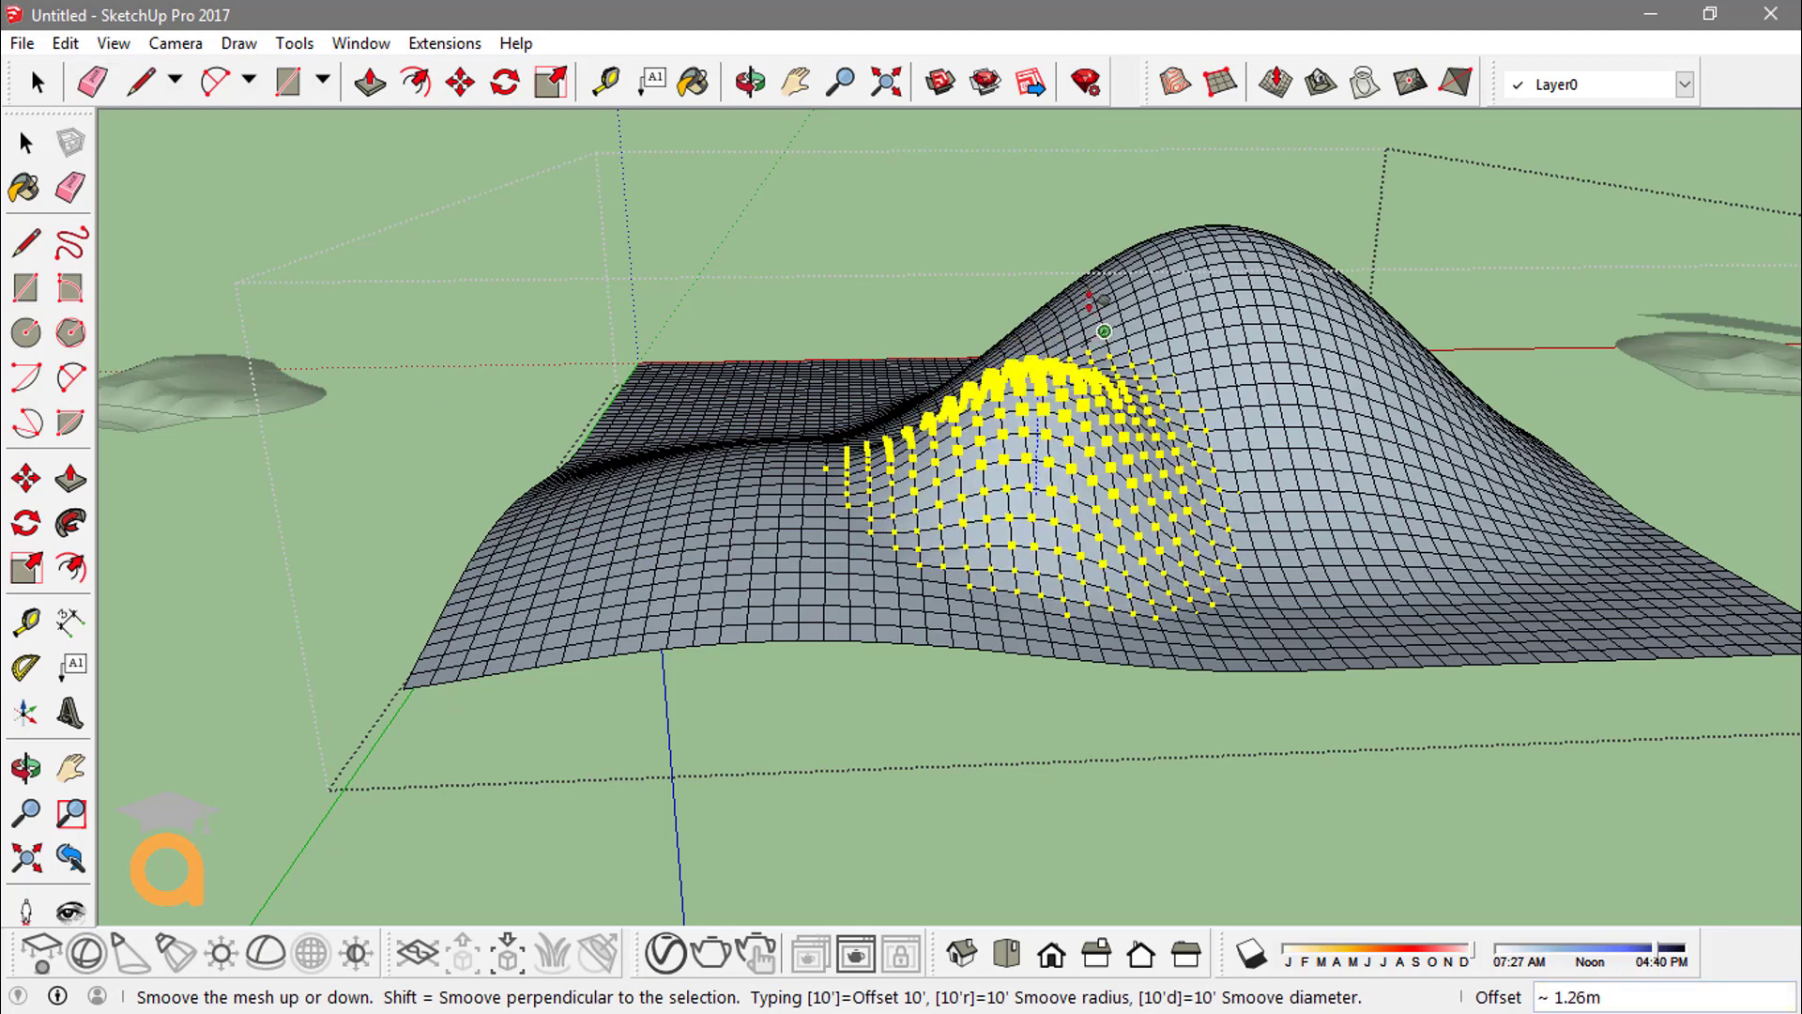
pyautogui.write('4')
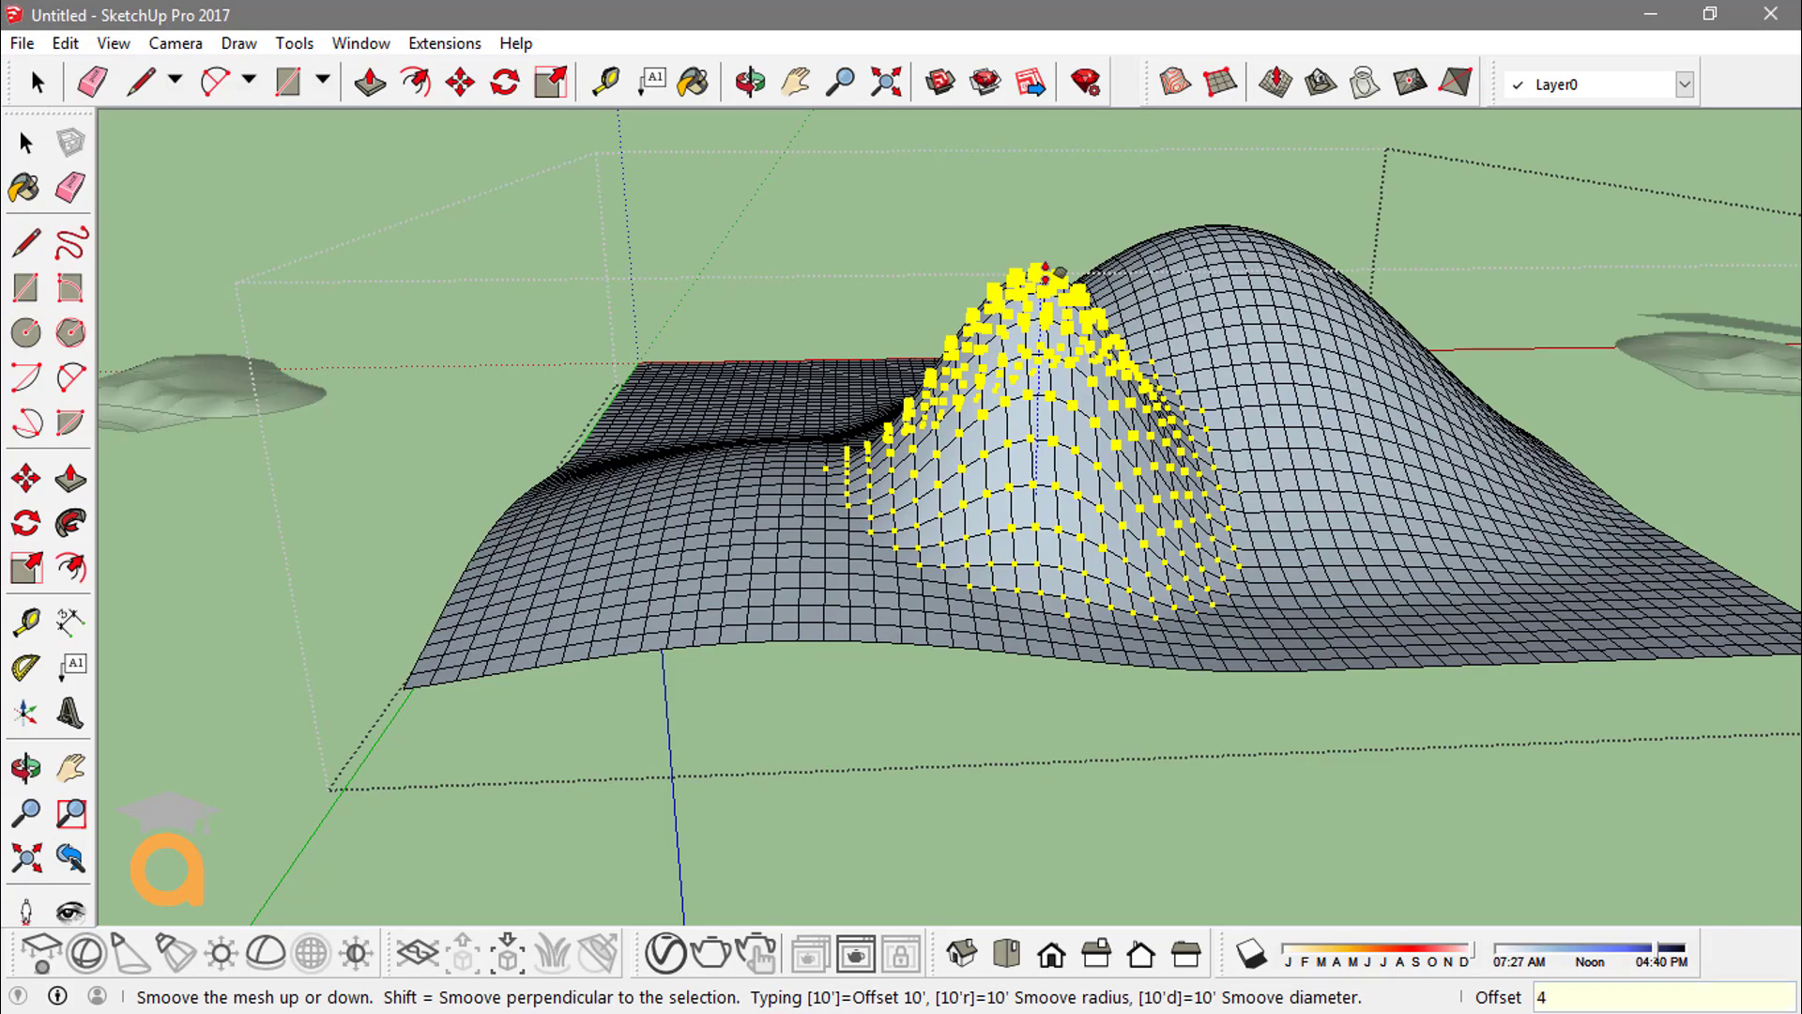
pyautogui.press('Return')
# Raise further small hills freehand with the 2 m Smoove radius, near the grid's origin corner and along its green-axis edge
pyautogui.moveTo(997, 403); pyautogui.dragTo(1293, 400, button='middle')
pyautogui.click(1293, 401)
pyautogui.click(1316, 297)
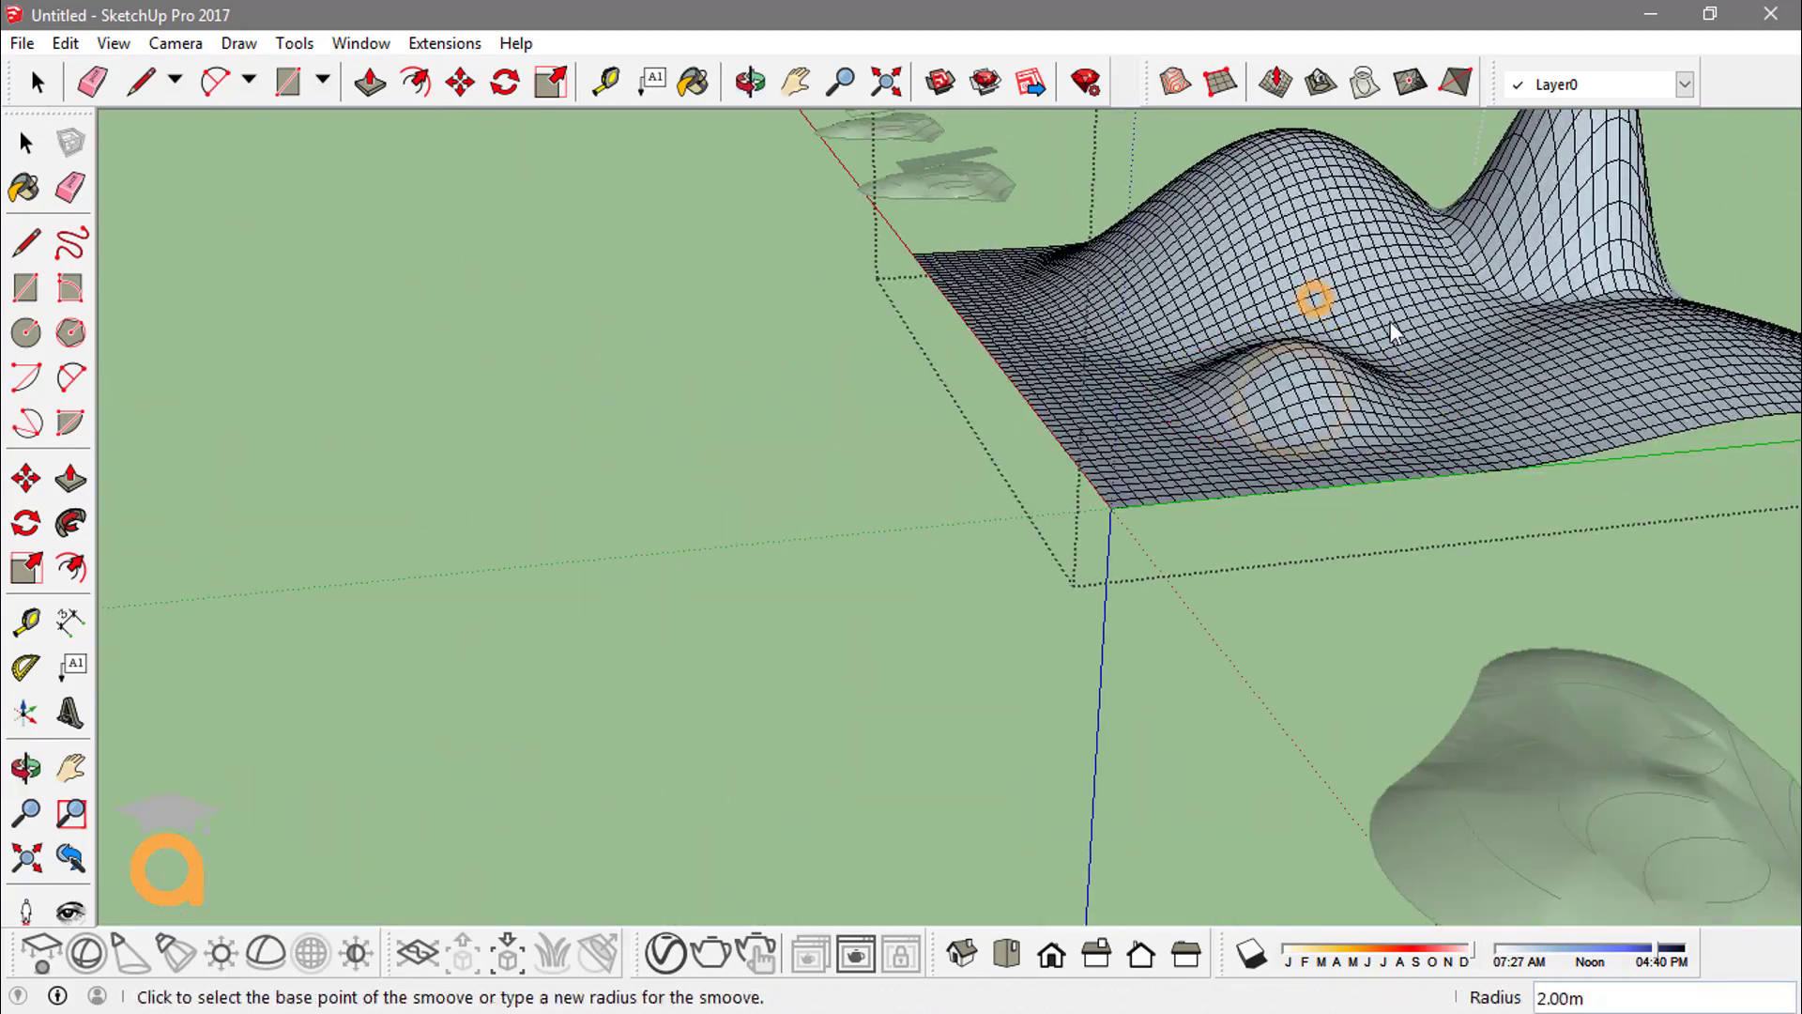
pyautogui.moveTo(1315, 298); pyautogui.dragTo(1312, 299, button='middle')
pyautogui.click(1000, 559)
pyautogui.click(825, 442)
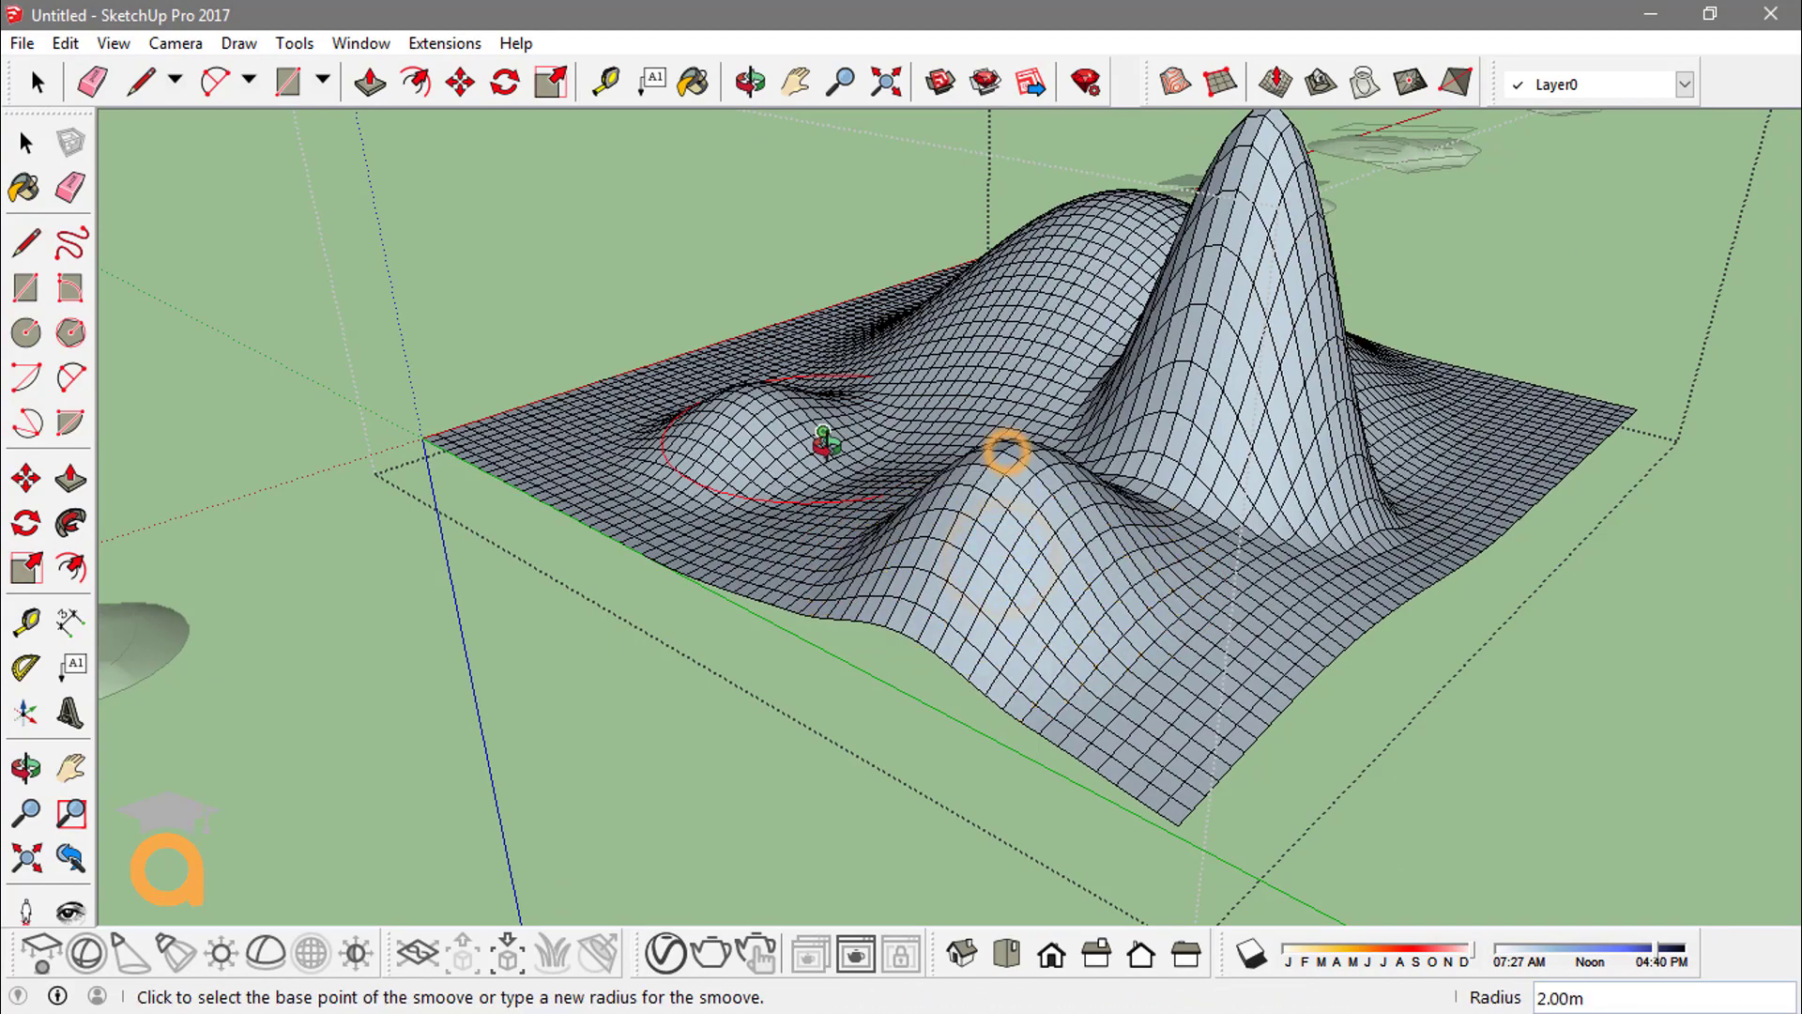
pyautogui.moveTo(826, 442); pyautogui.dragTo(929, 493, button='middle')
pyautogui.click(836, 413)
pyautogui.click(842, 355)
pyautogui.click(926, 329)
pyautogui.moveTo(925, 329); pyautogui.dragTo(1174, 620, button='middle')
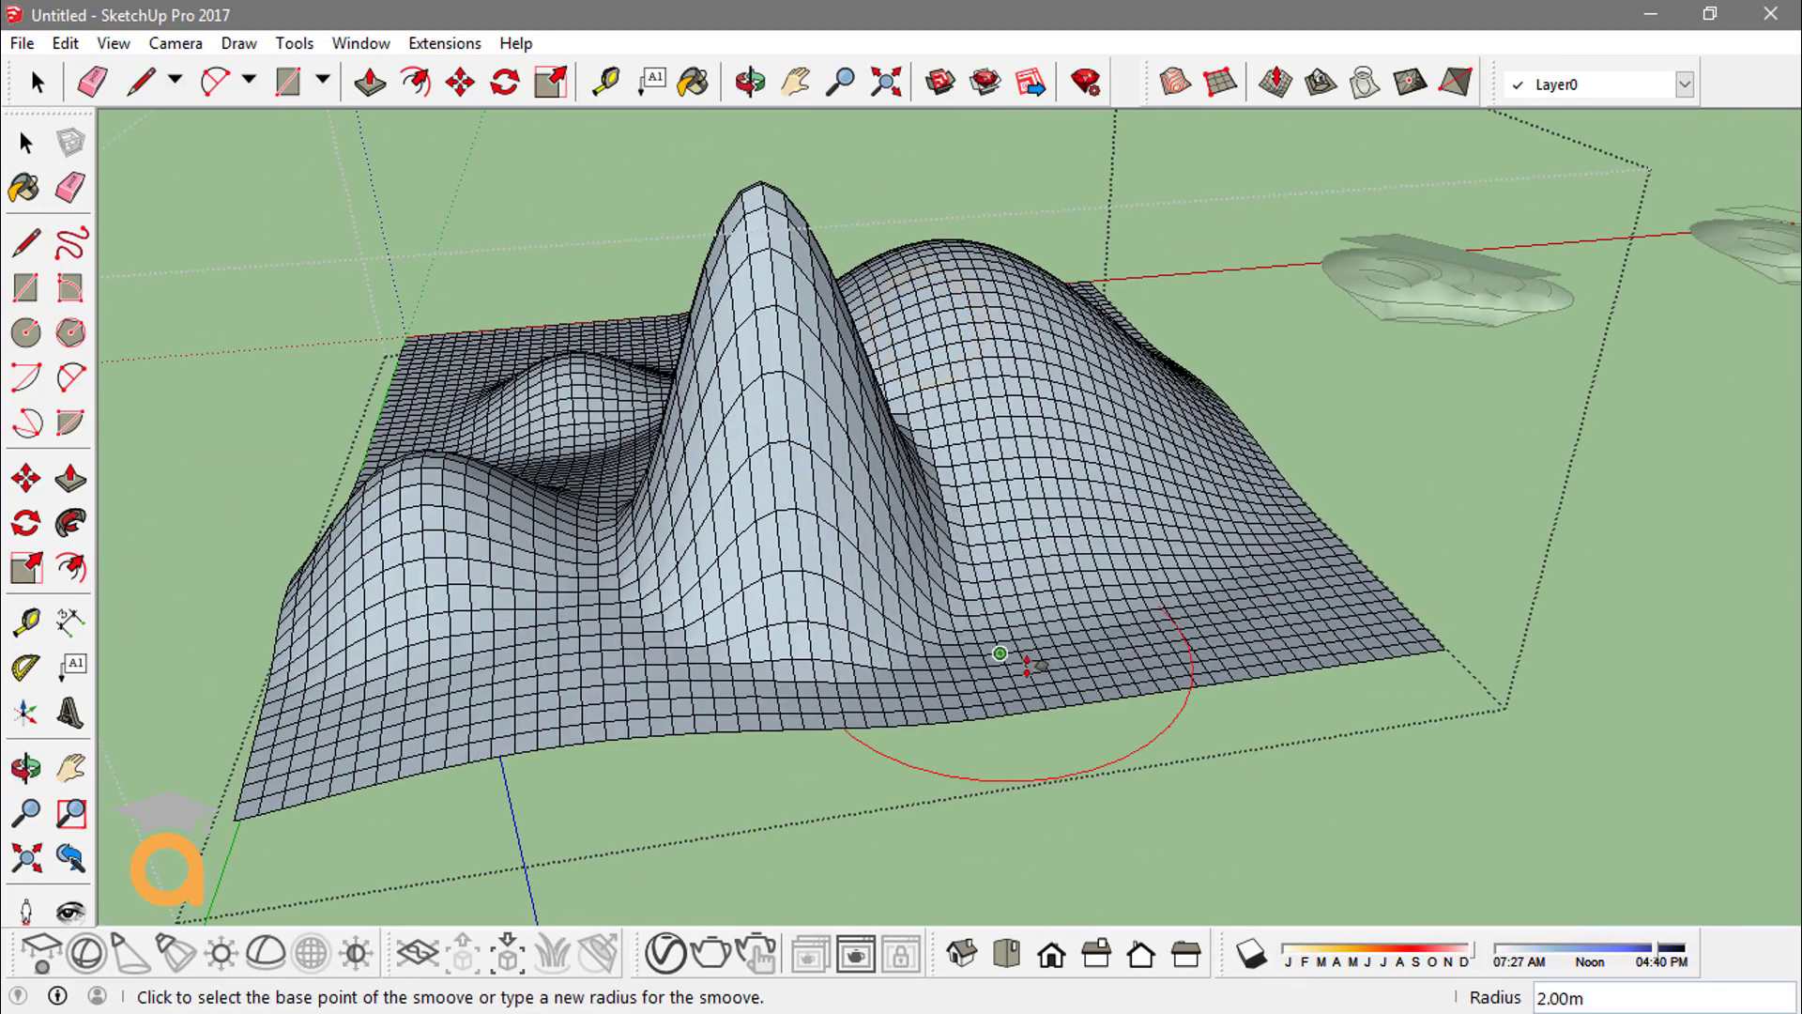
# Raise small hills with the 2 m Smoove radius on the grid's outer corner and on the far slope of the broad hill
pyautogui.click(1187, 622)
pyautogui.click(1202, 561)
pyautogui.moveTo(1173, 521); pyautogui.dragTo(930, 380, button='middle')
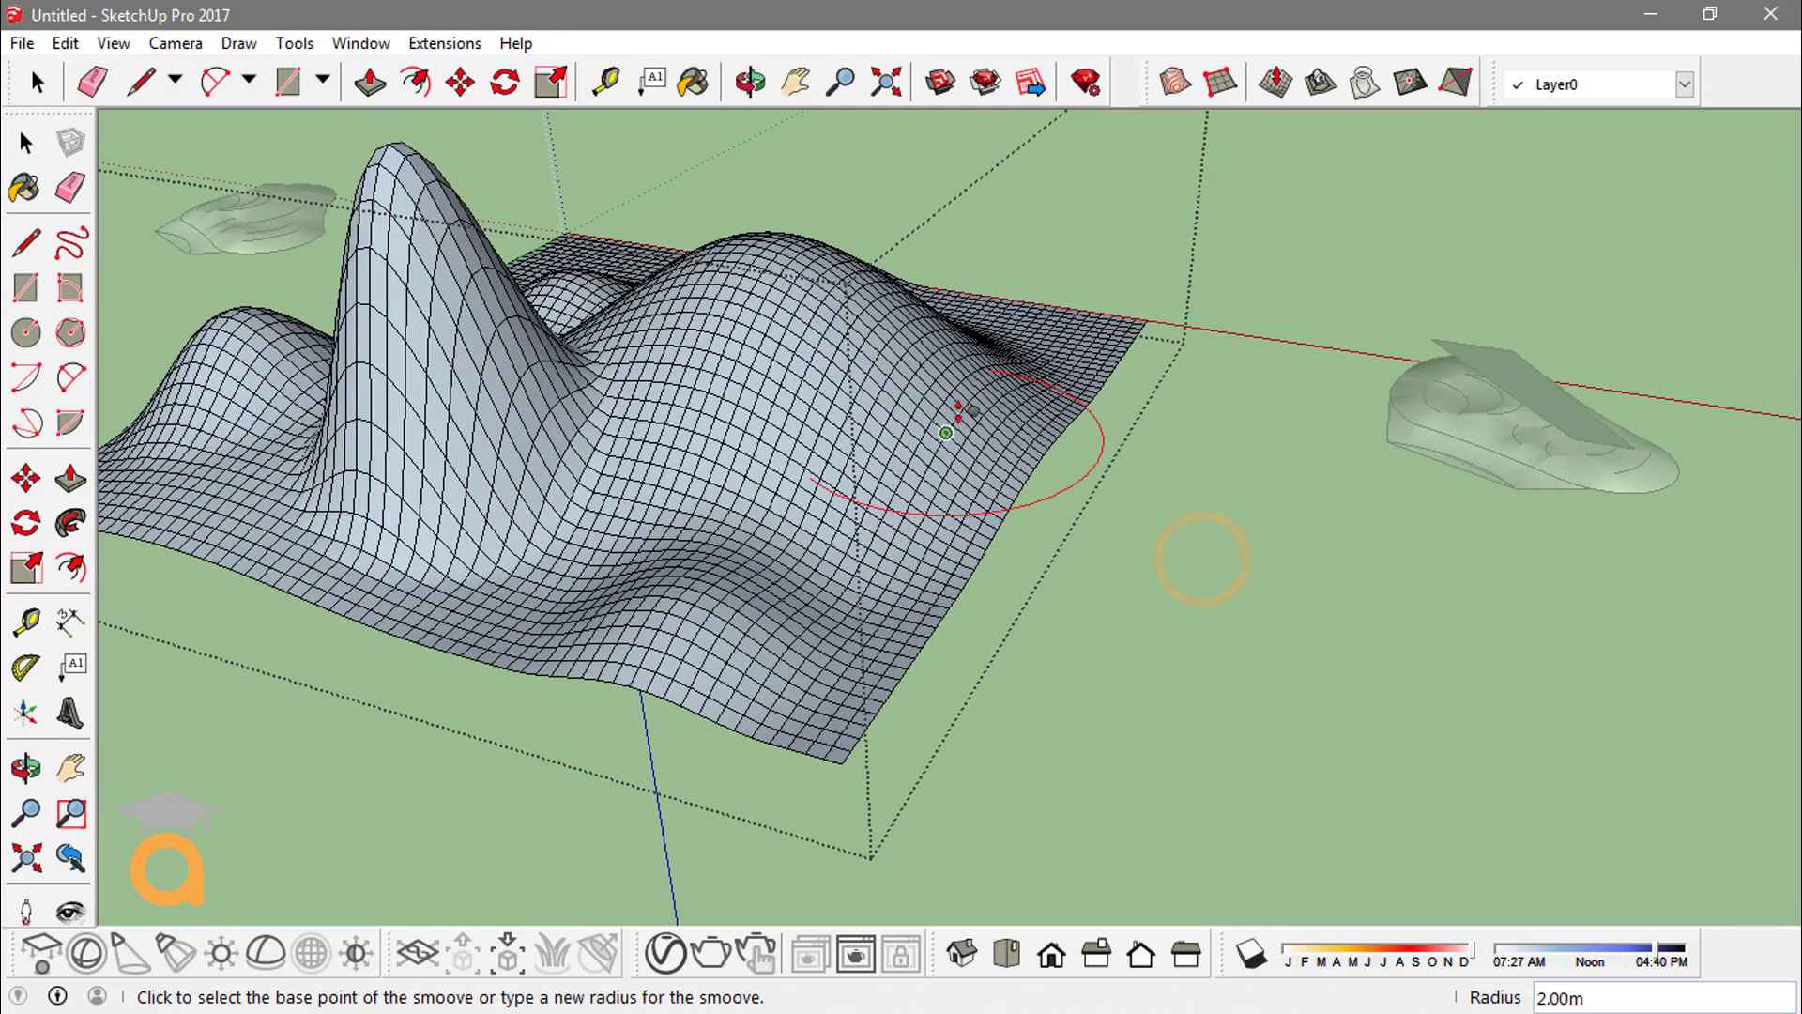
pyautogui.click(942, 349)
pyautogui.click(939, 288)
pyautogui.moveTo(940, 288); pyautogui.dragTo(714, 462, button='middle')
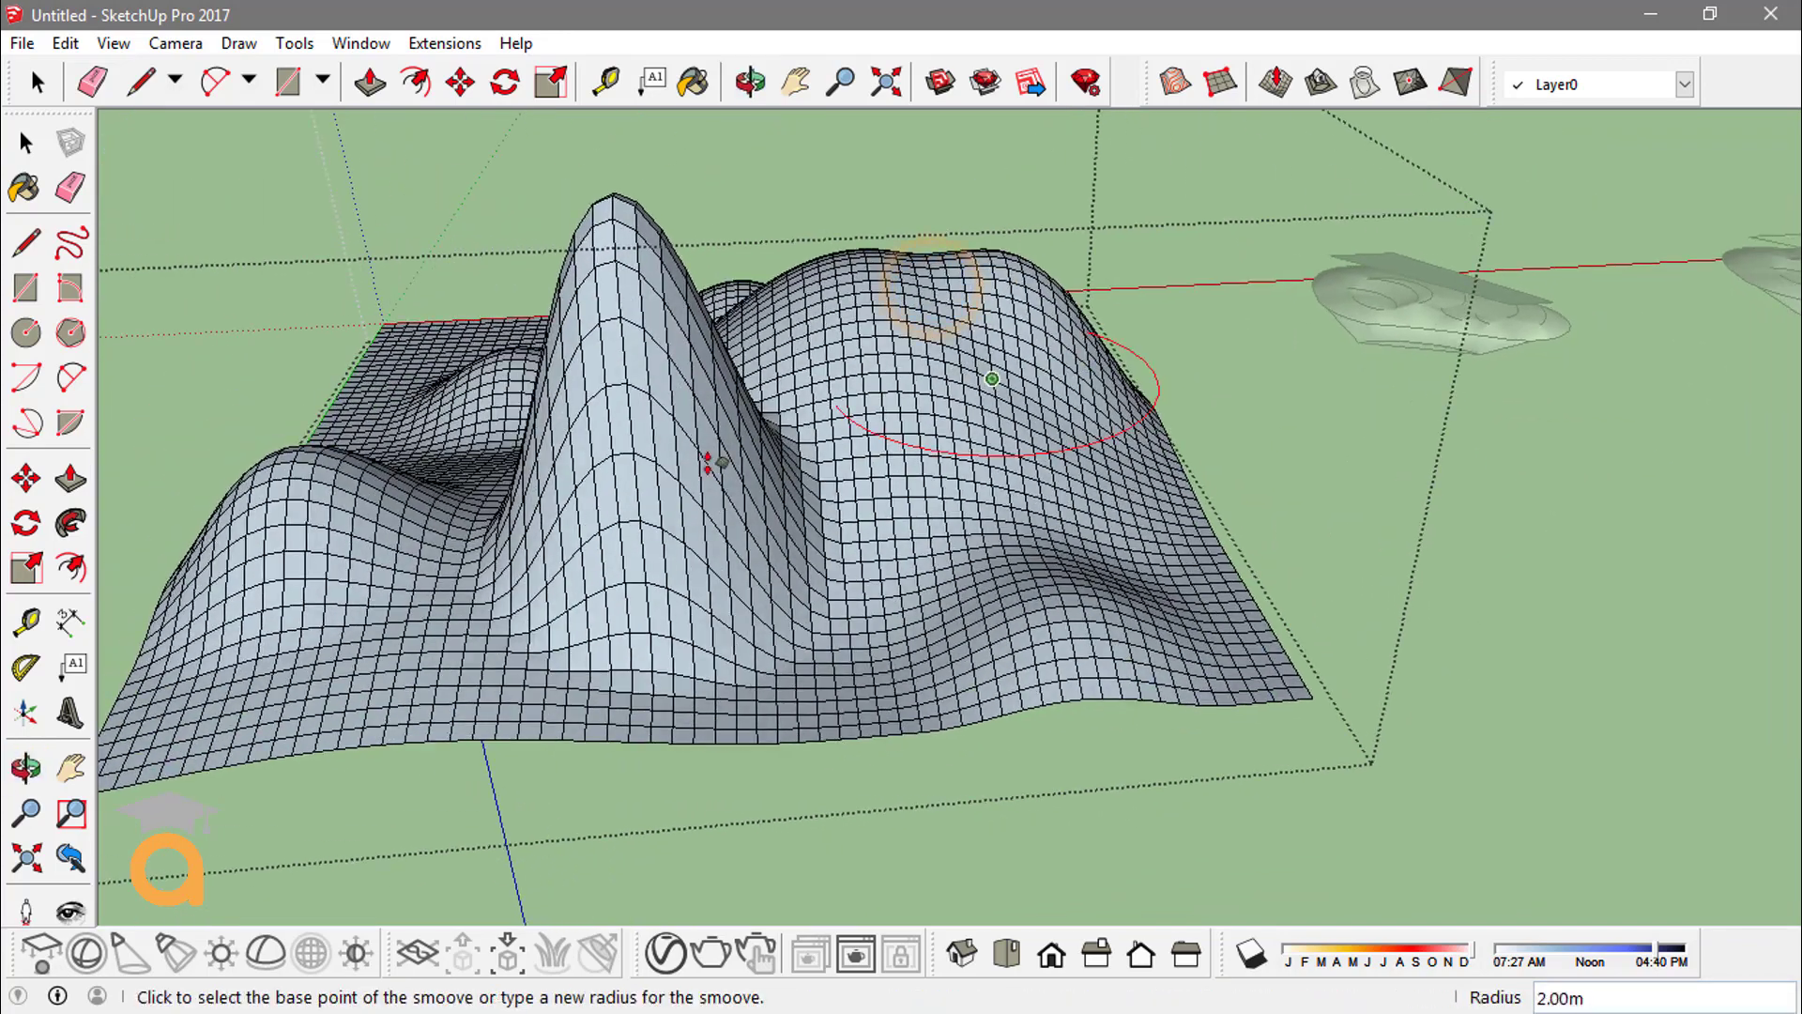
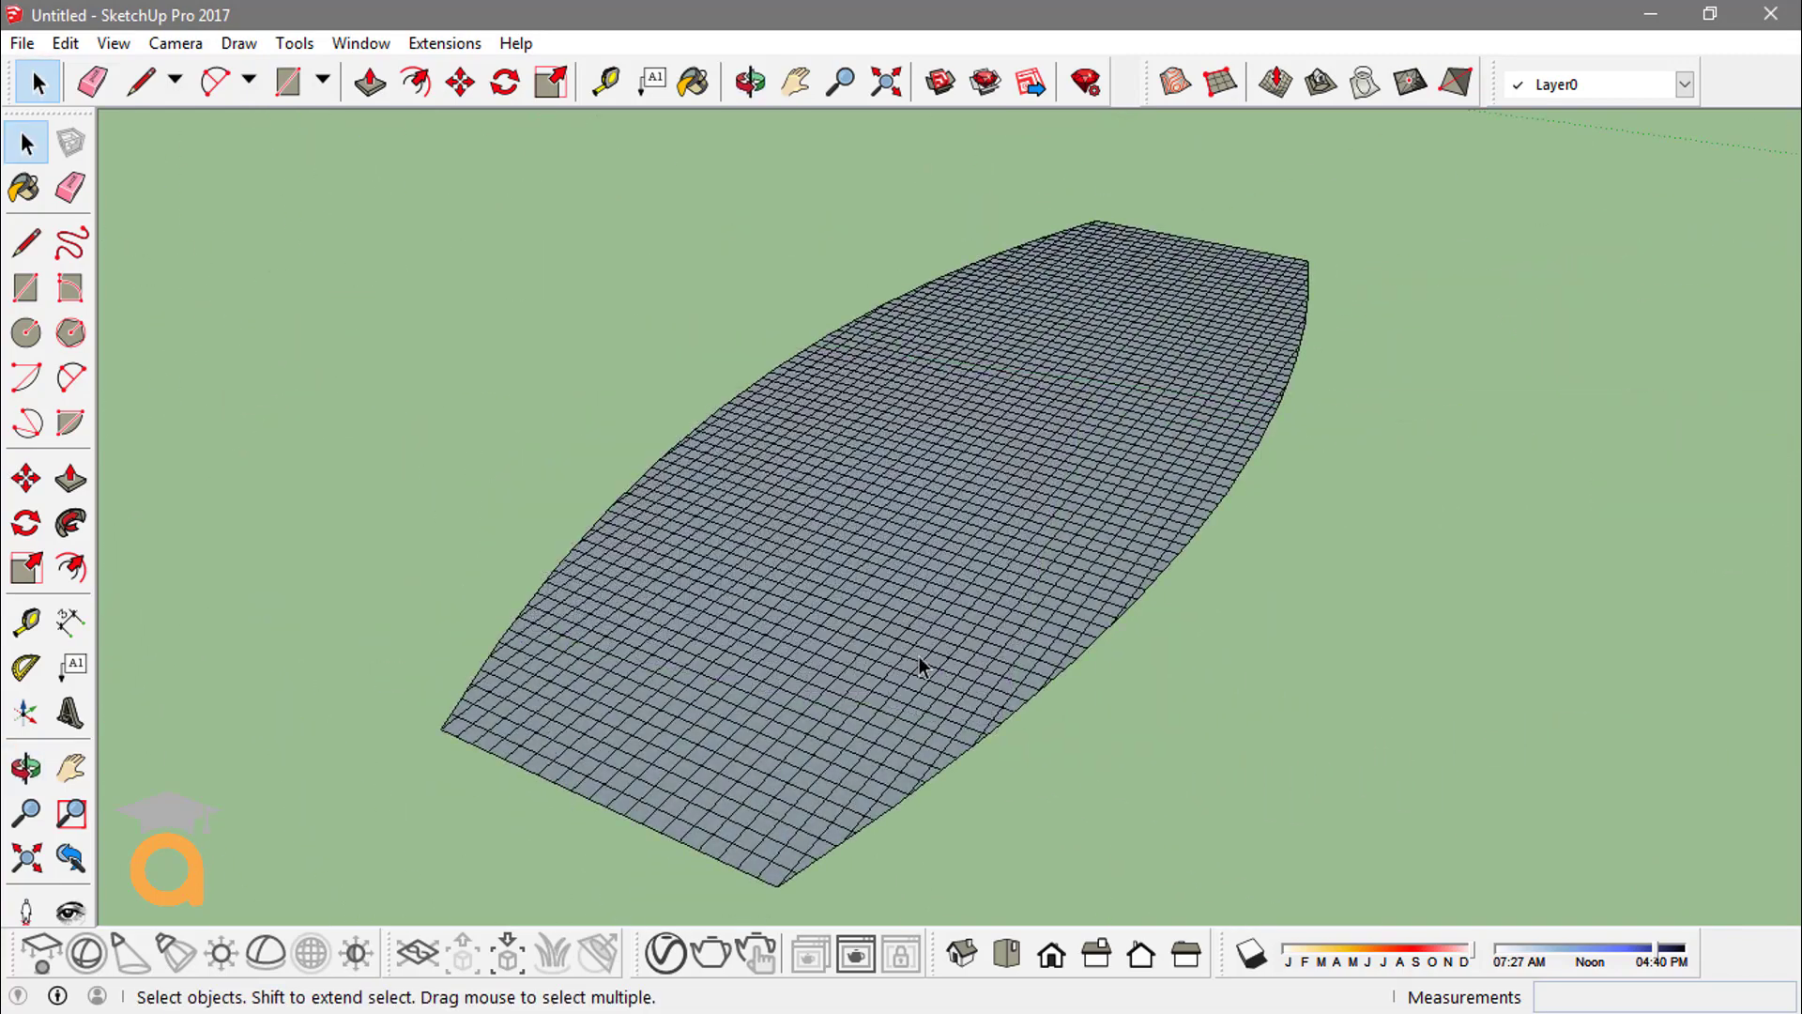
# Open the curved-sided grid for editing and raise a broad hill in its middle with a 6 m Smoove radius
pyautogui.moveTo(909, 655); pyautogui.dragTo(1135, 431, button='middle')
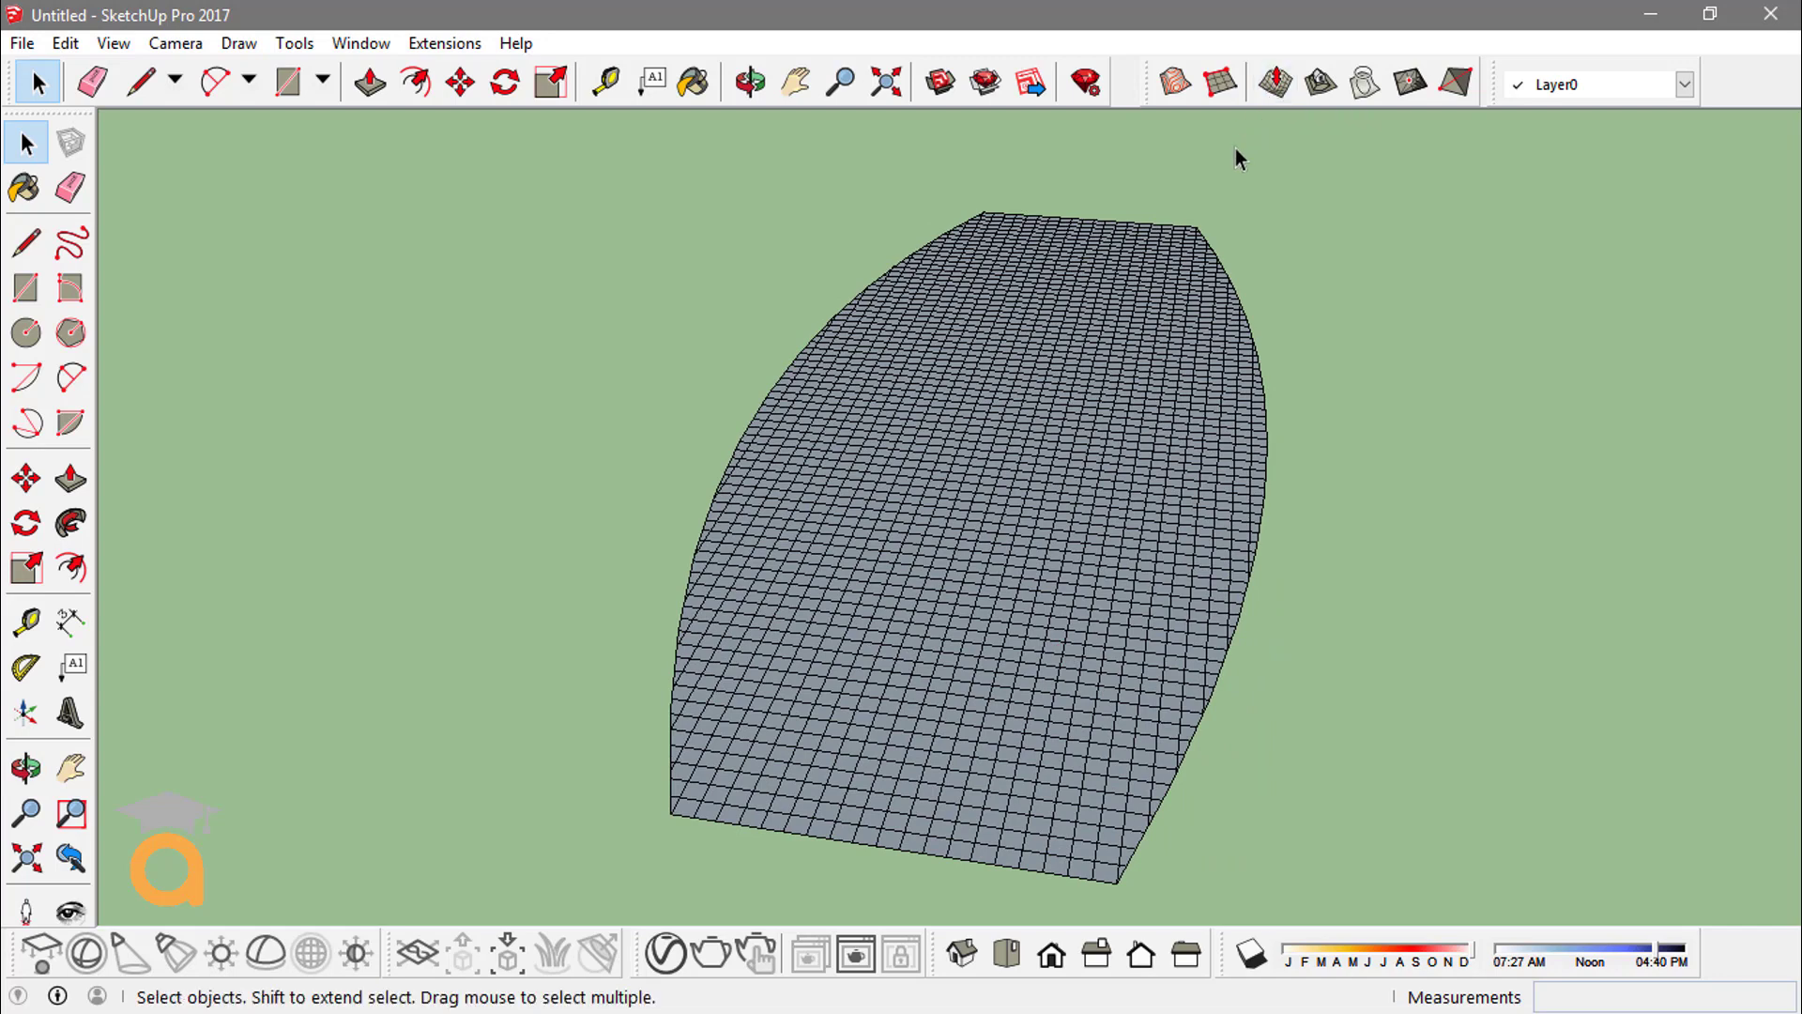
pyautogui.click(1156, 277)
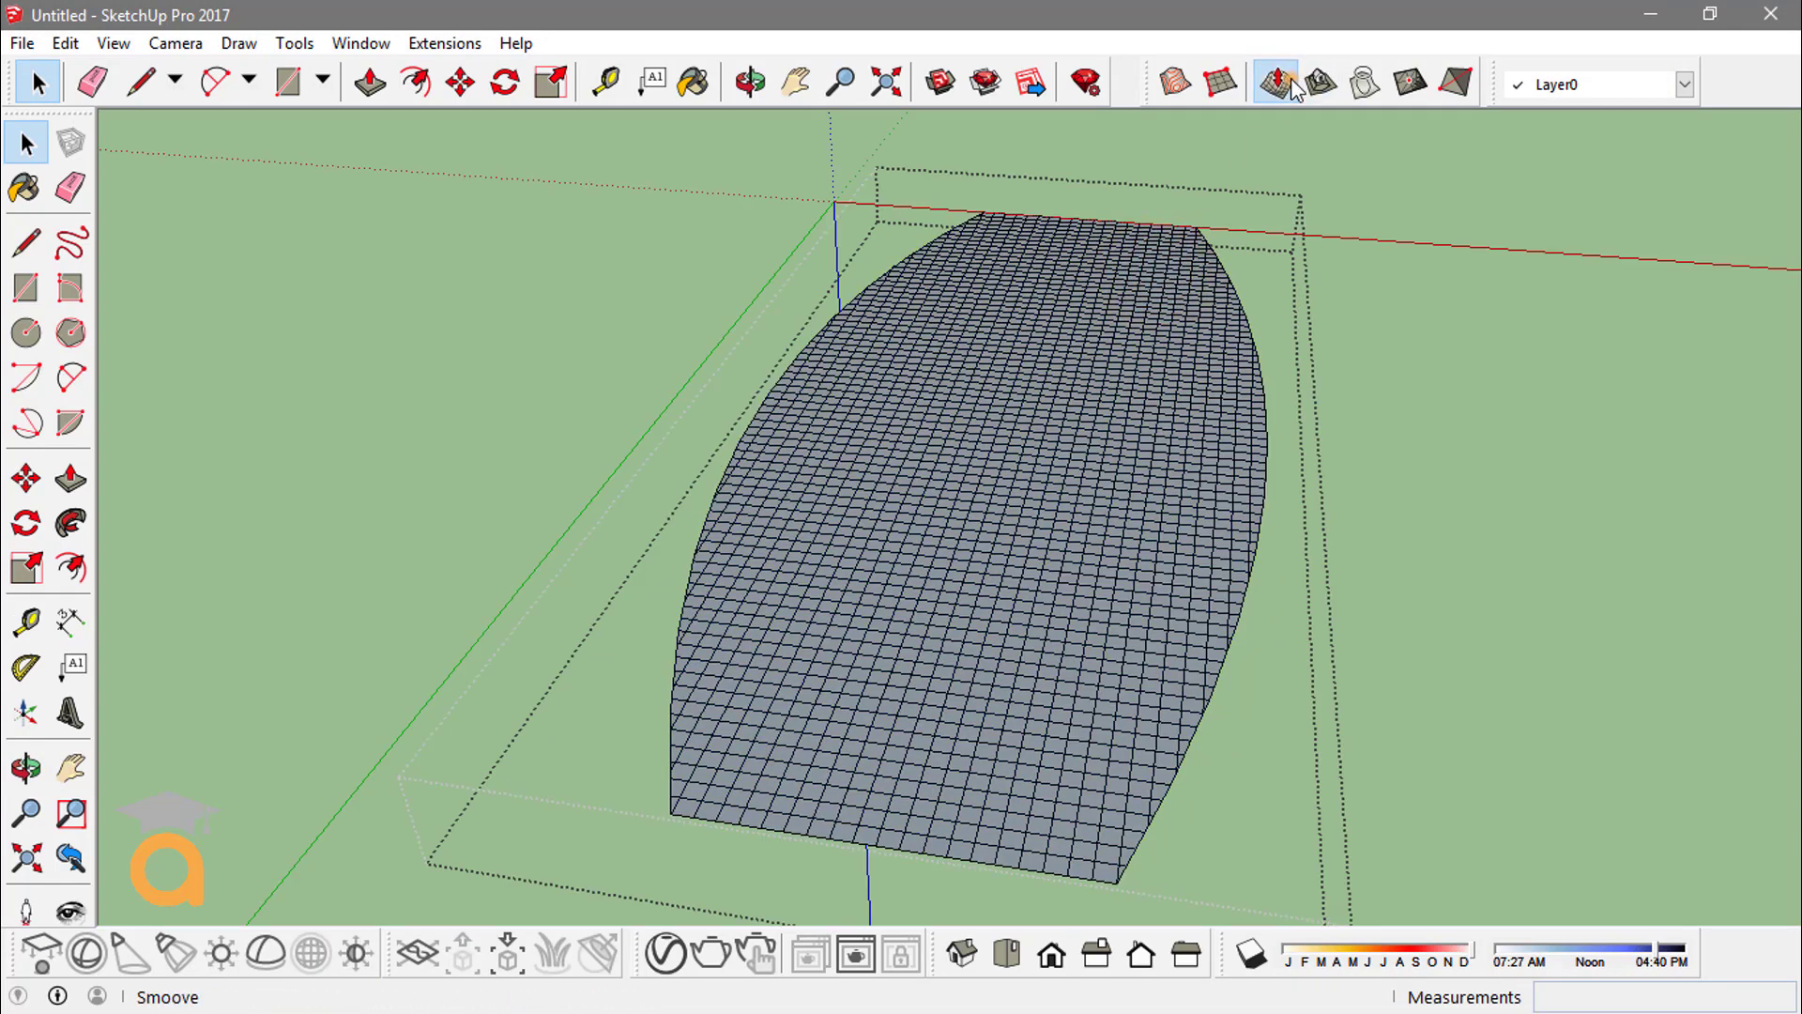
pyautogui.click(1279, 81)
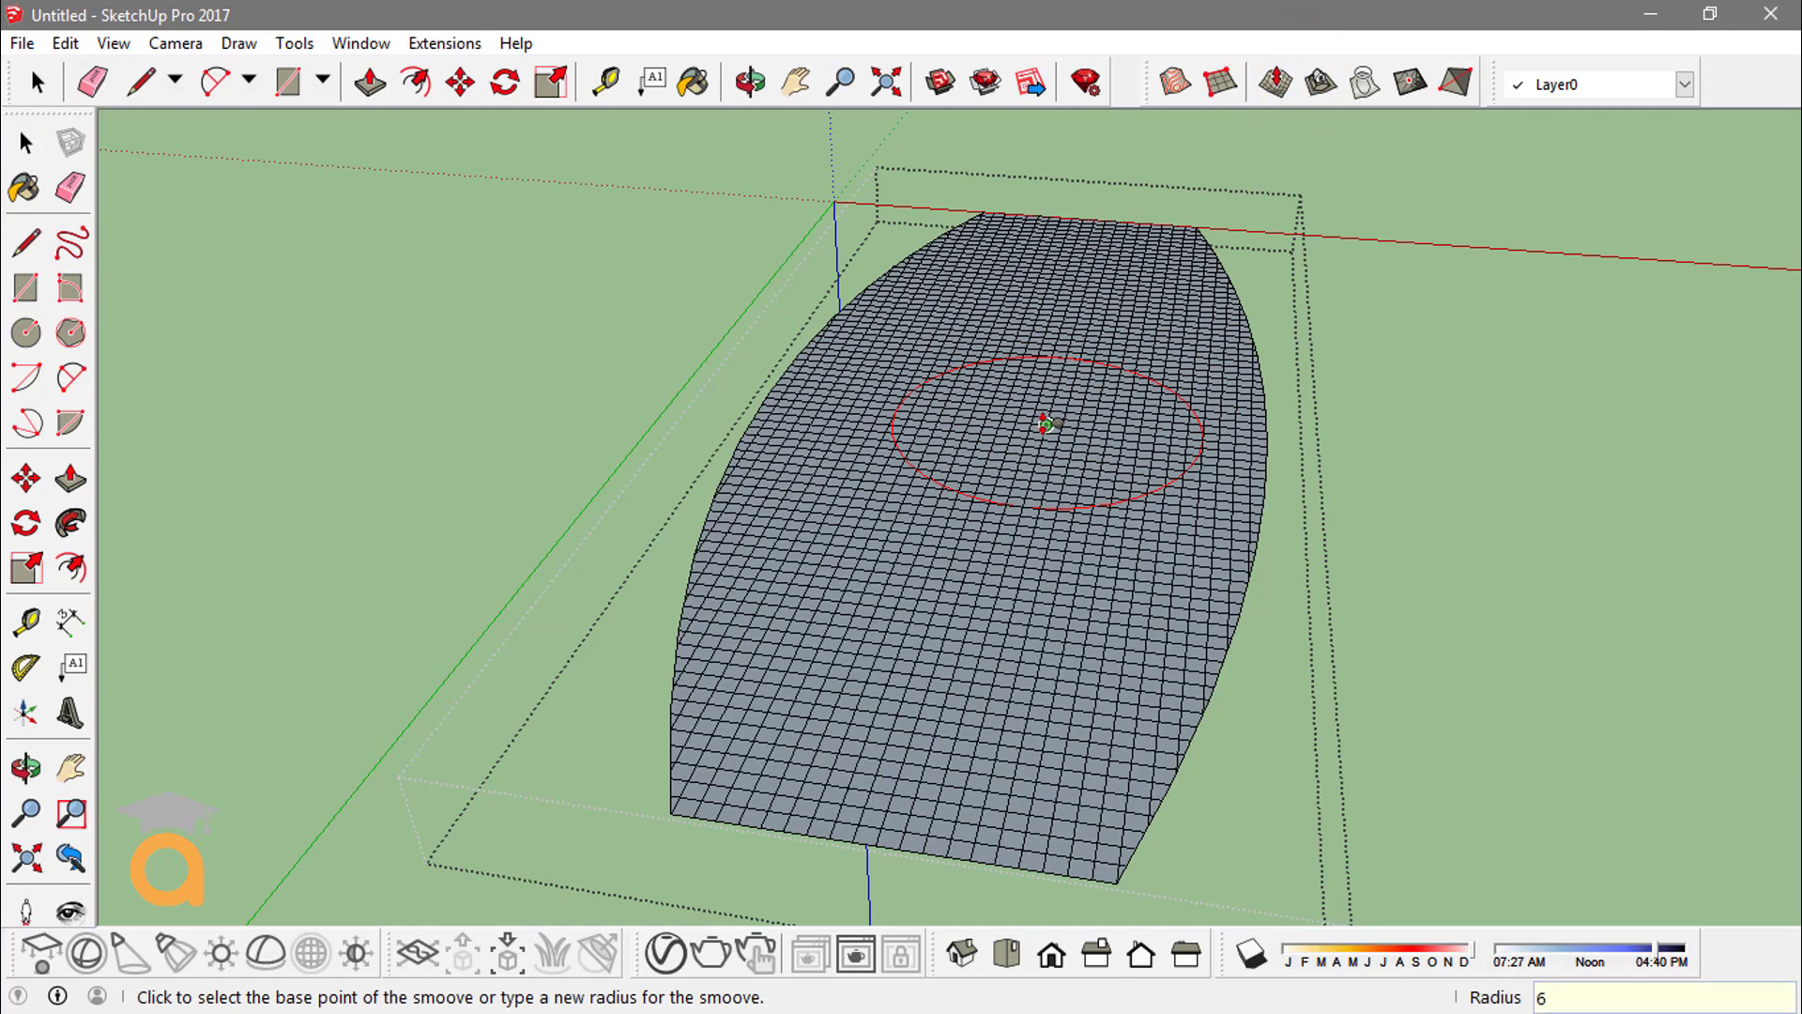
pyautogui.write('6')
pyautogui.press('Return')
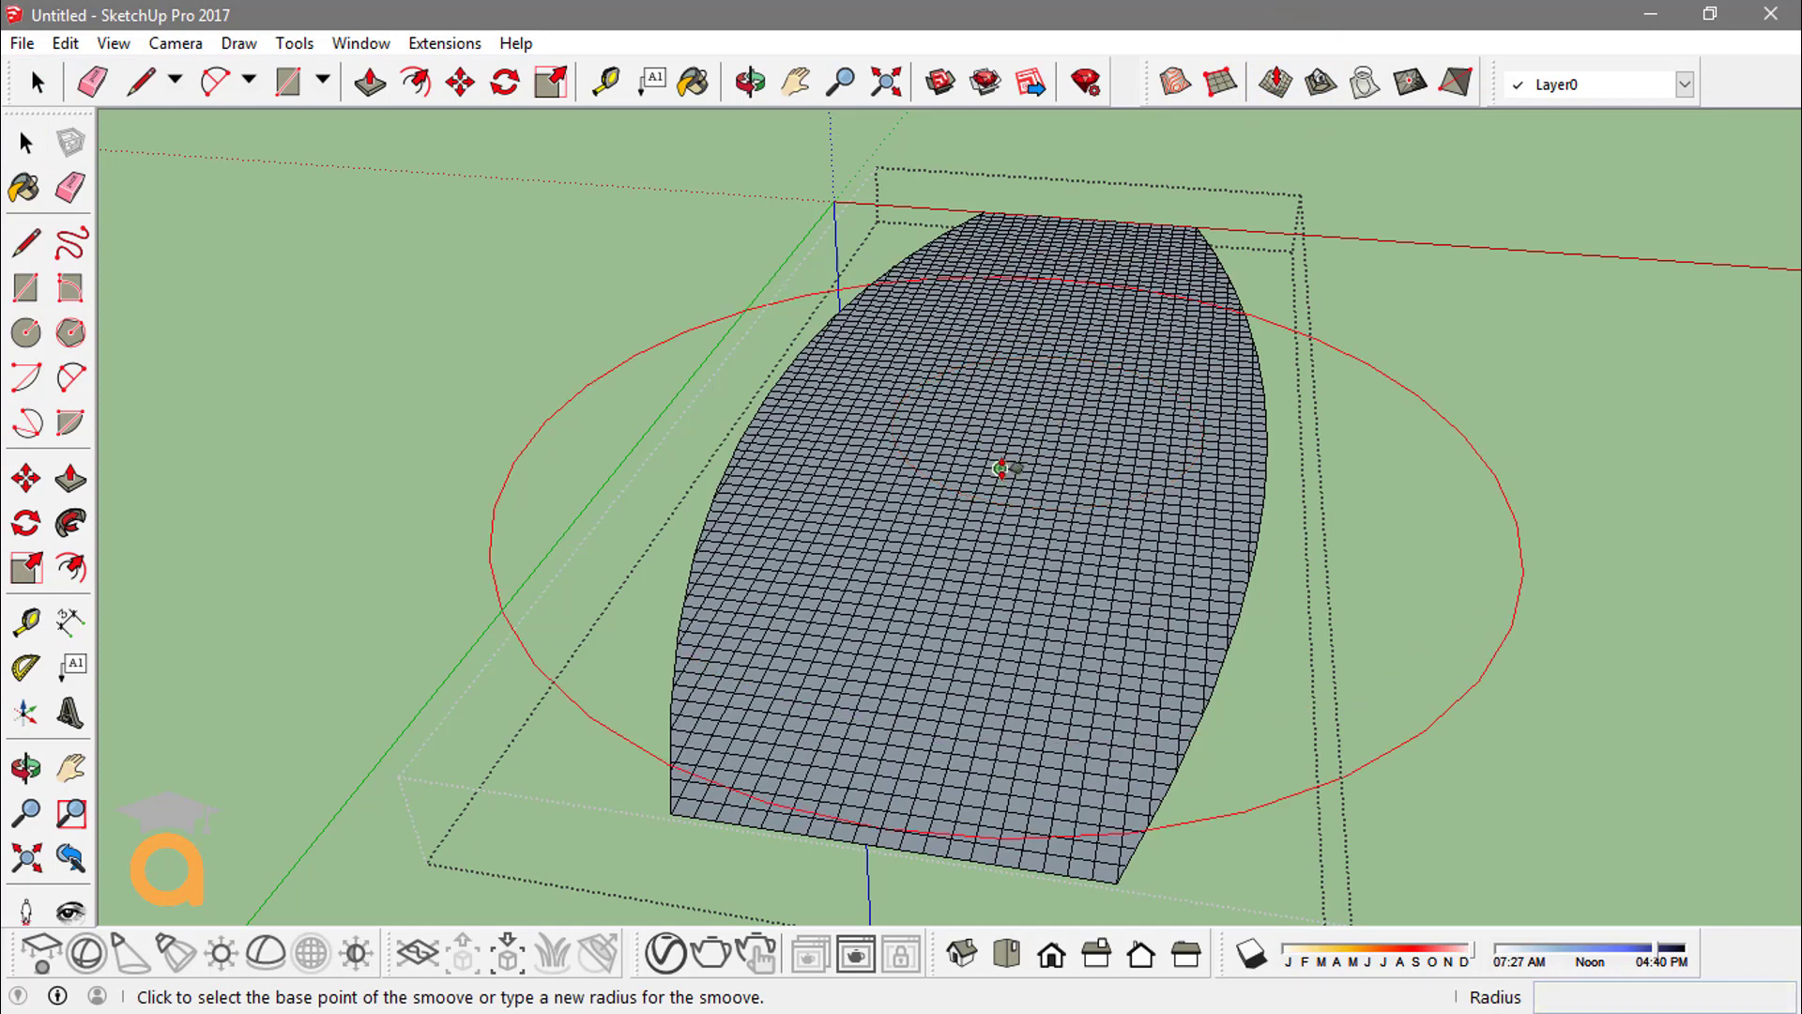
pyautogui.scroll(-1, 1005, 471)
pyautogui.click(1009, 468)
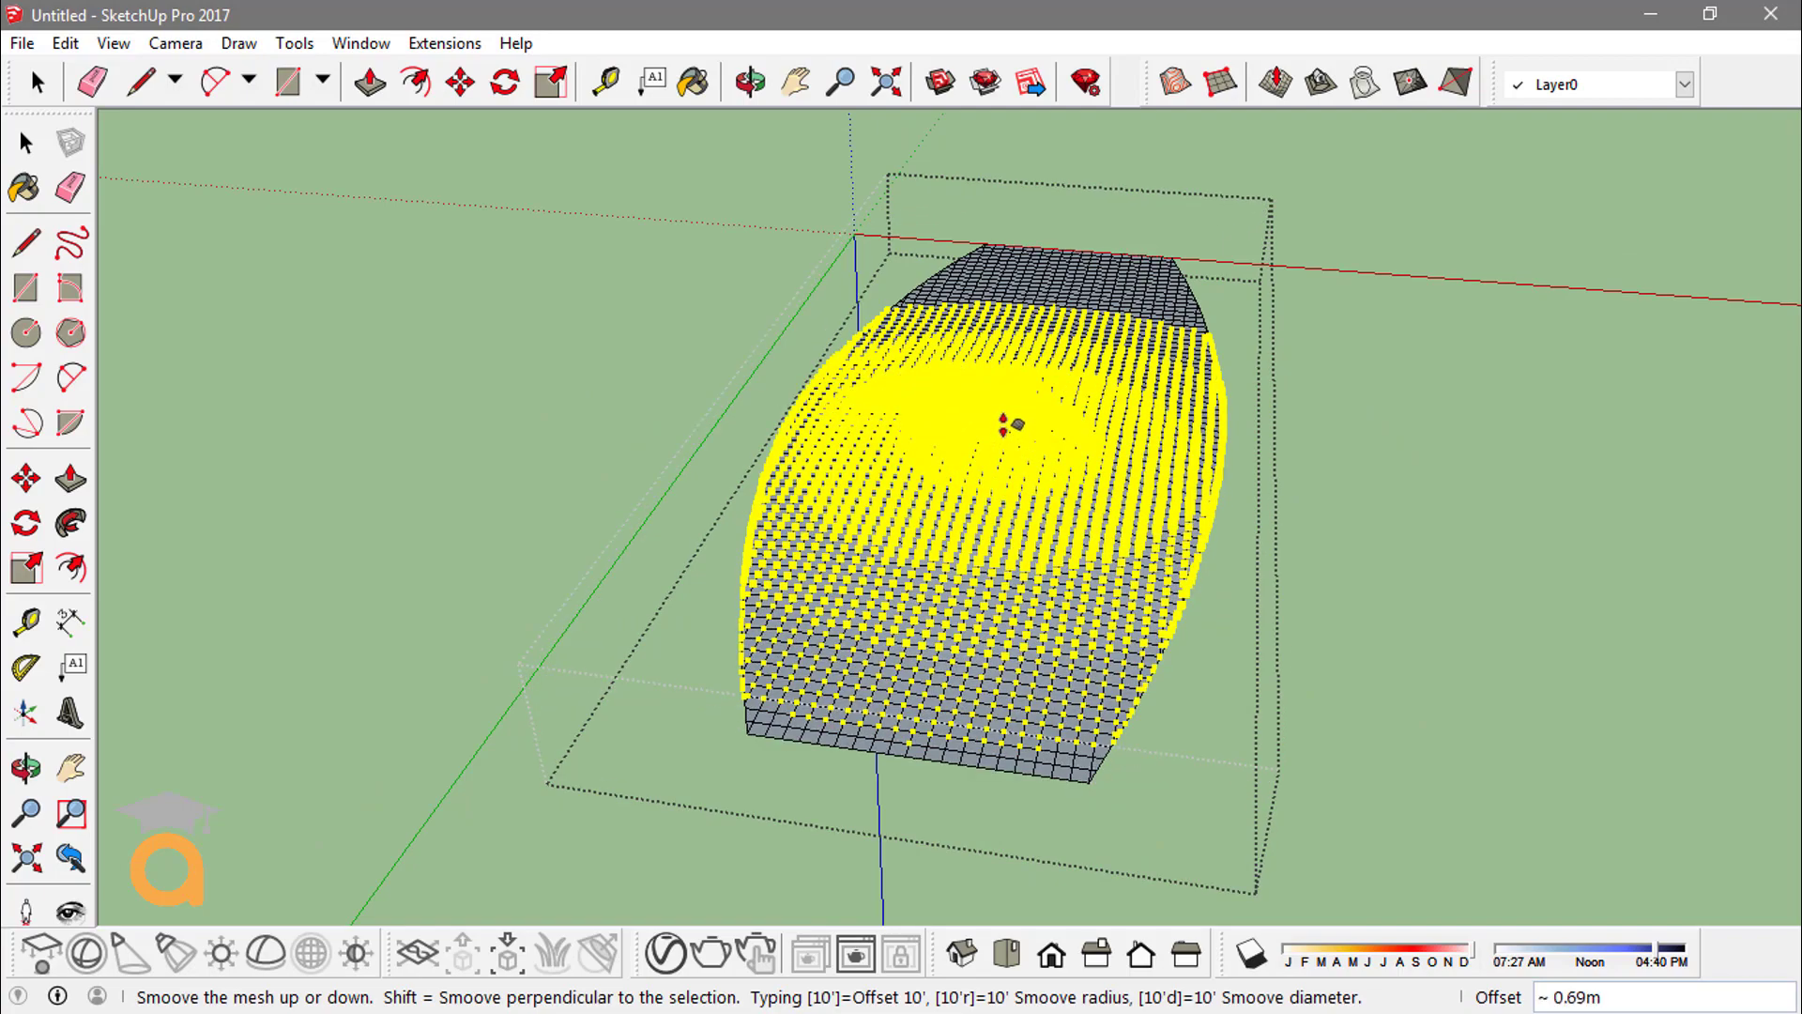
pyautogui.click(1023, 376)
# Raise the part of the curved grid nearest the red axis with the 6 m Smoove radius and an offset of about 1.1 m
pyautogui.moveTo(1022, 402); pyautogui.dragTo(792, 382, button='middle')
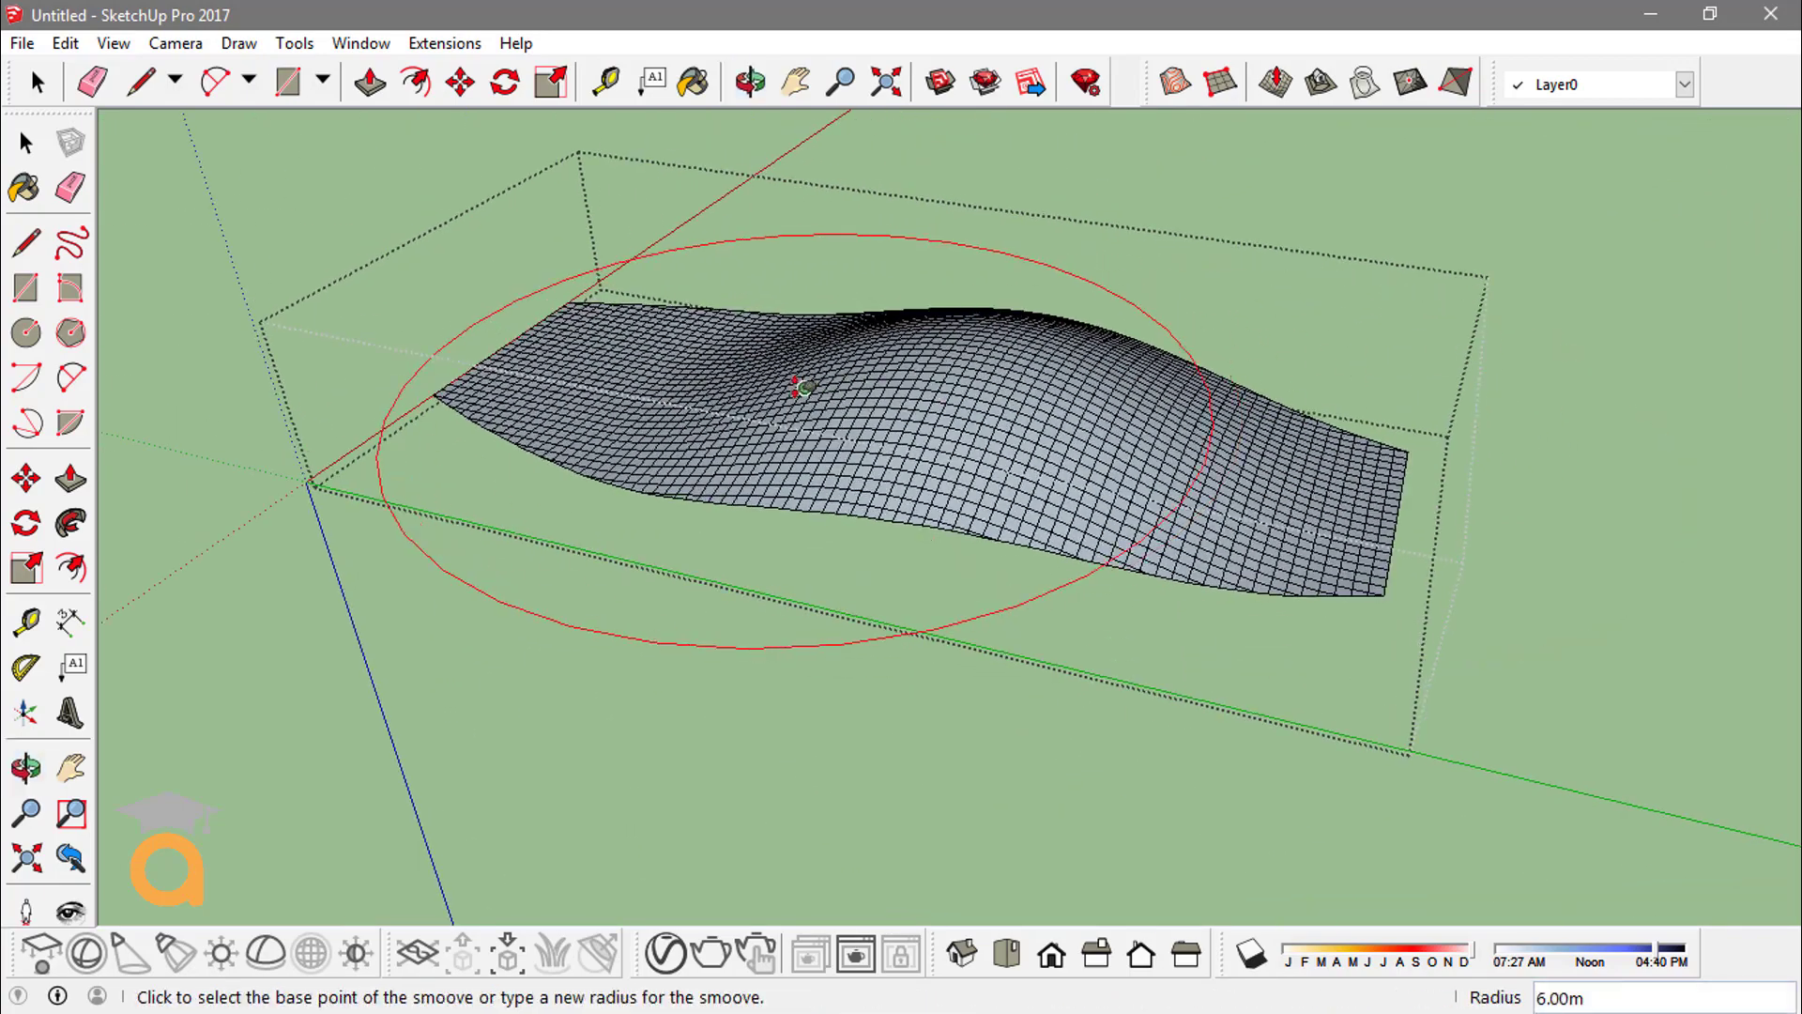
pyautogui.click(695, 383)
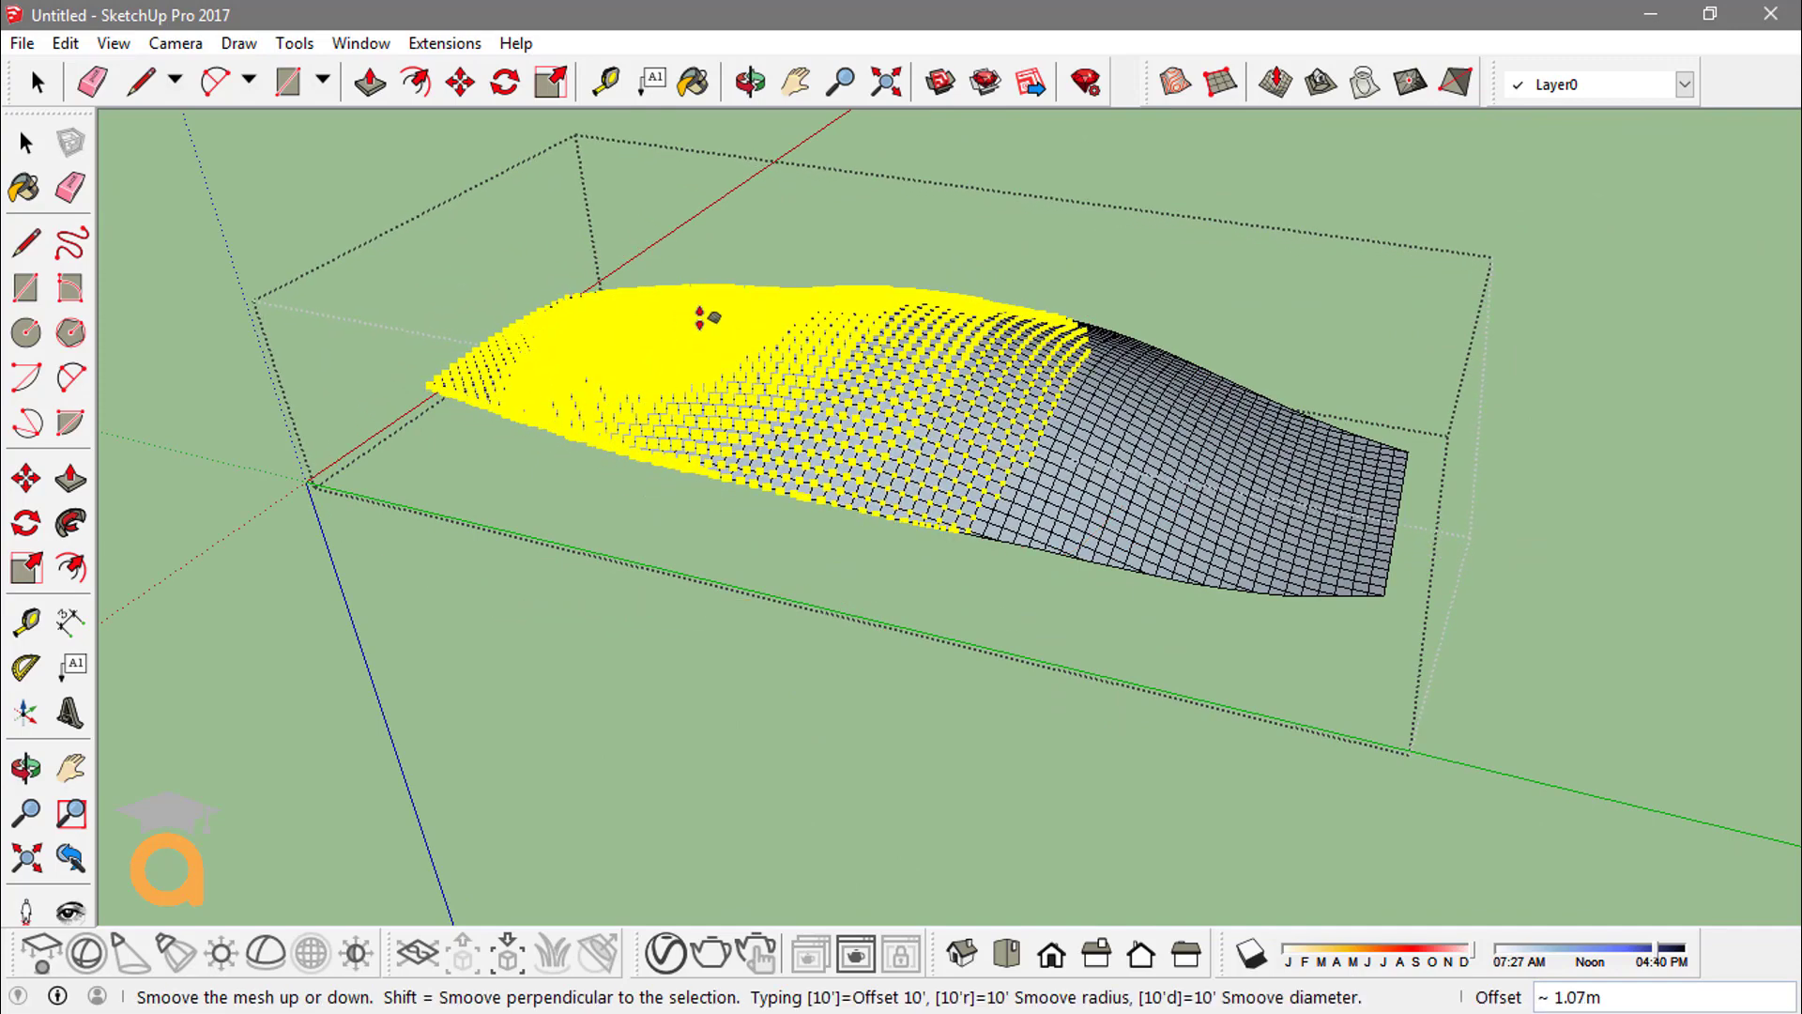
pyautogui.click(704, 309)
# Set the Smoove radius to 4 m and raise the crest of the hill by about 0.9 m
pyautogui.moveTo(986, 406); pyautogui.dragTo(1126, 487, button='middle')
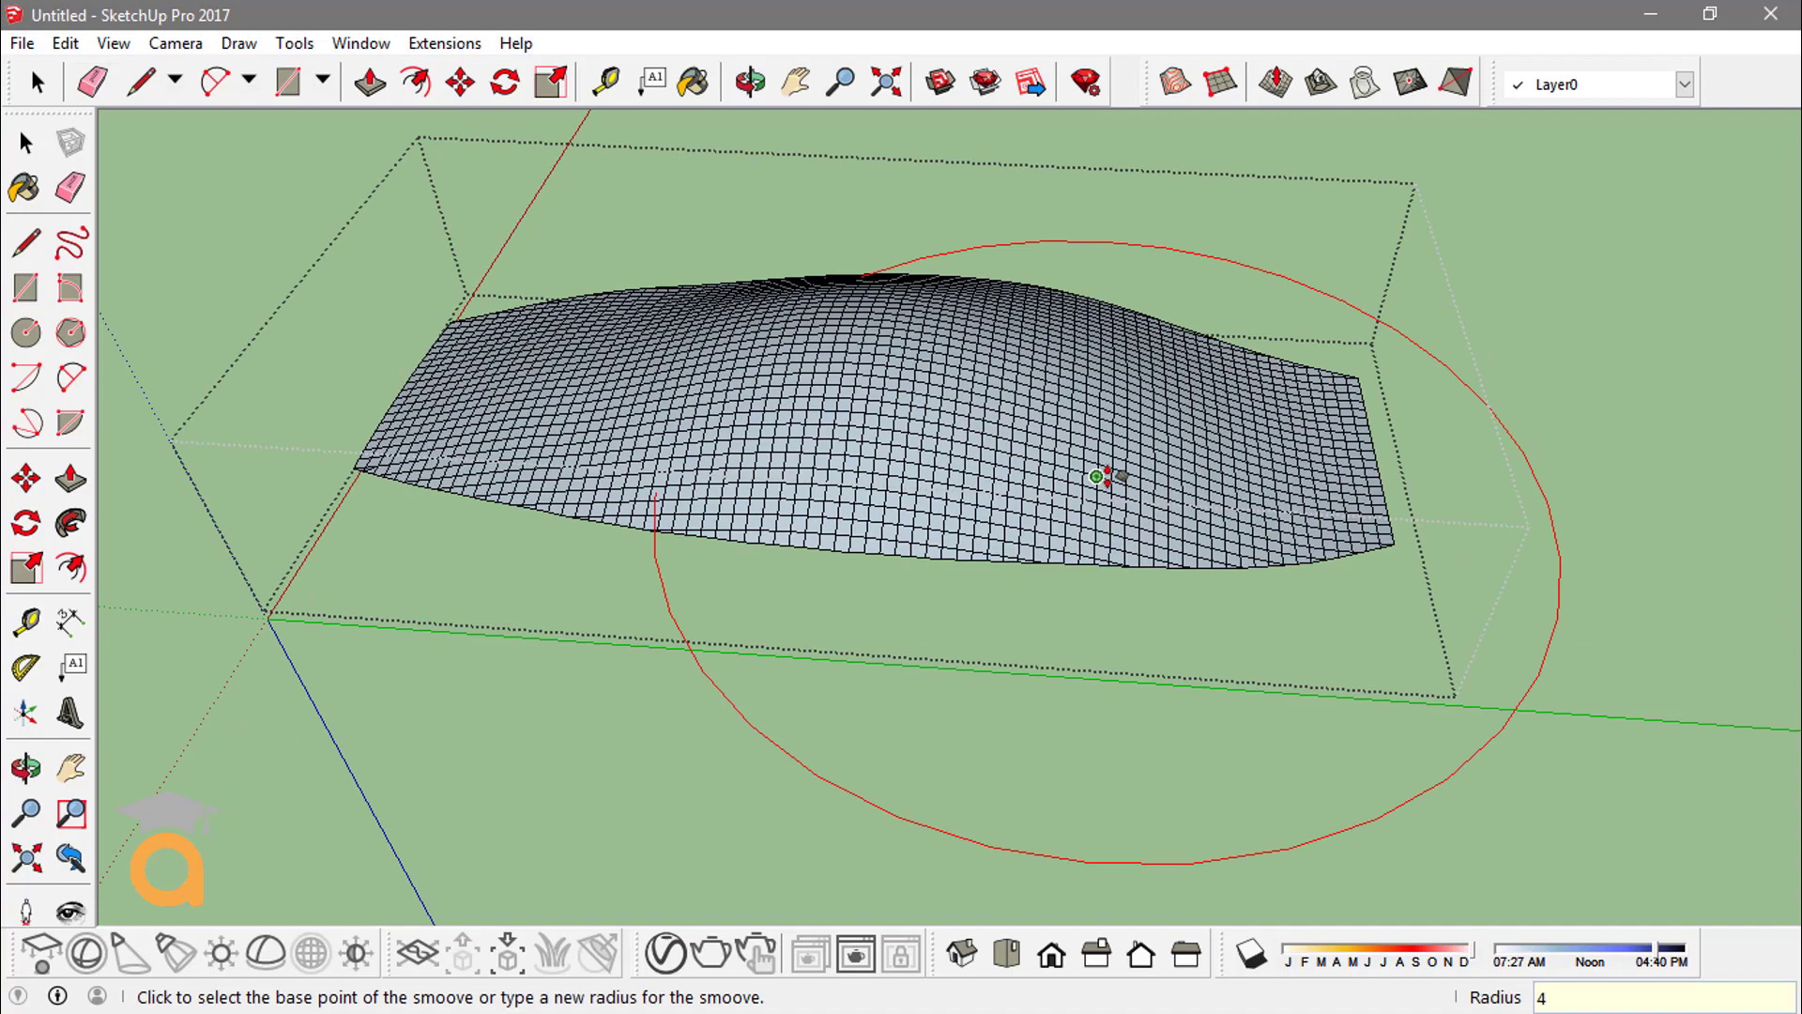
pyautogui.click(899, 368)
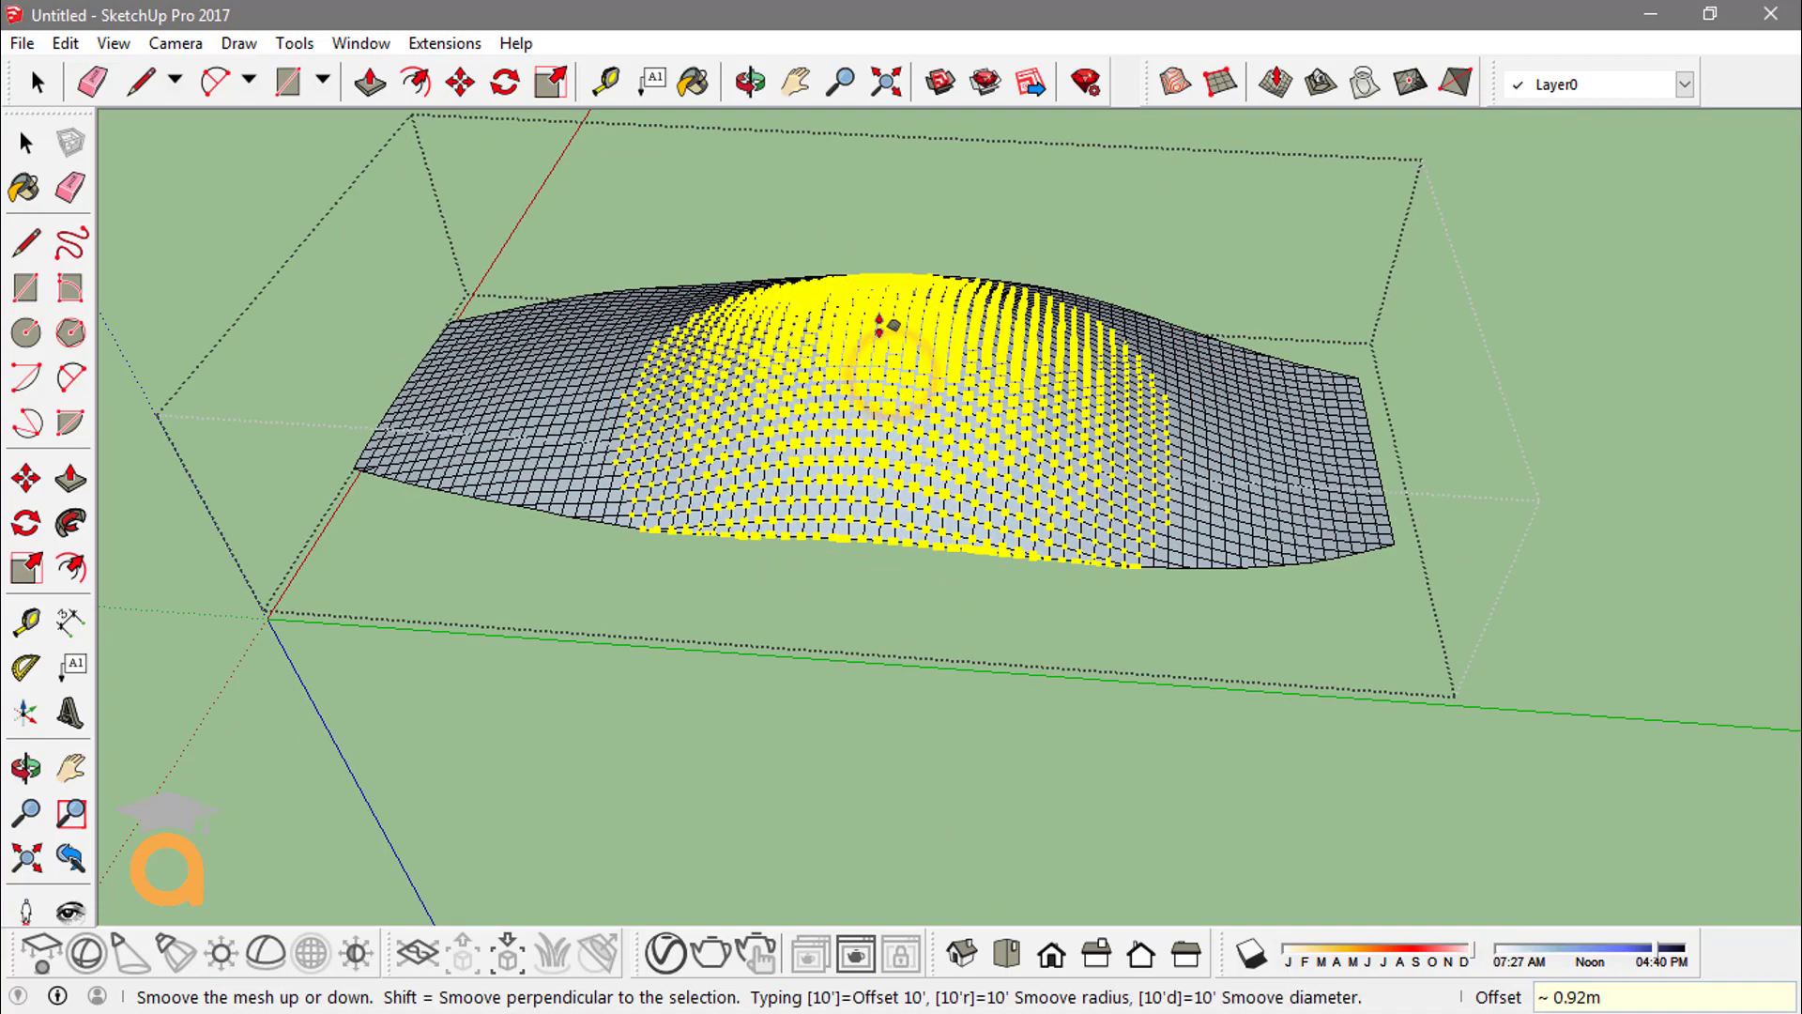
pyautogui.click(890, 311)
# Raise the hill's two flanks by about 0.8 m and 0.6 m with the 4 m Smoove radius, plus the mesh end farthest from the red axis
pyautogui.moveTo(857, 290); pyautogui.dragTo(608, 399, button='middle')
pyautogui.click(608, 399)
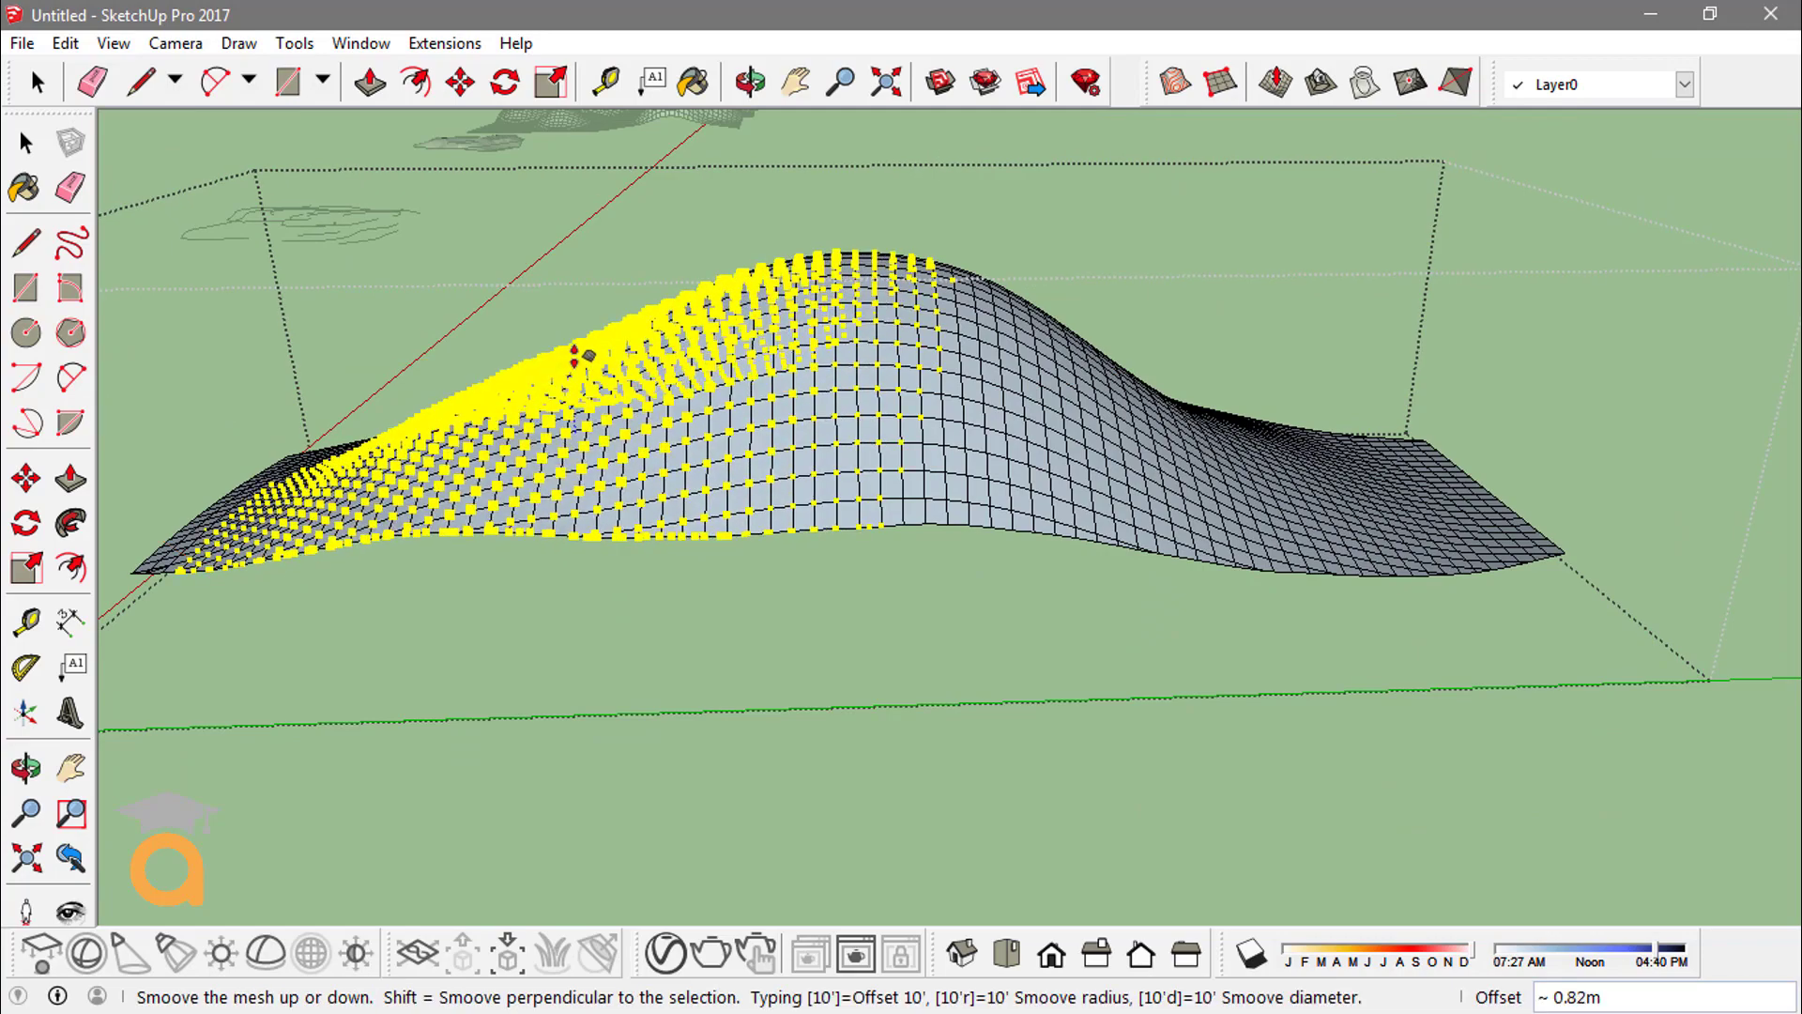
pyautogui.click(583, 357)
pyautogui.click(1209, 466)
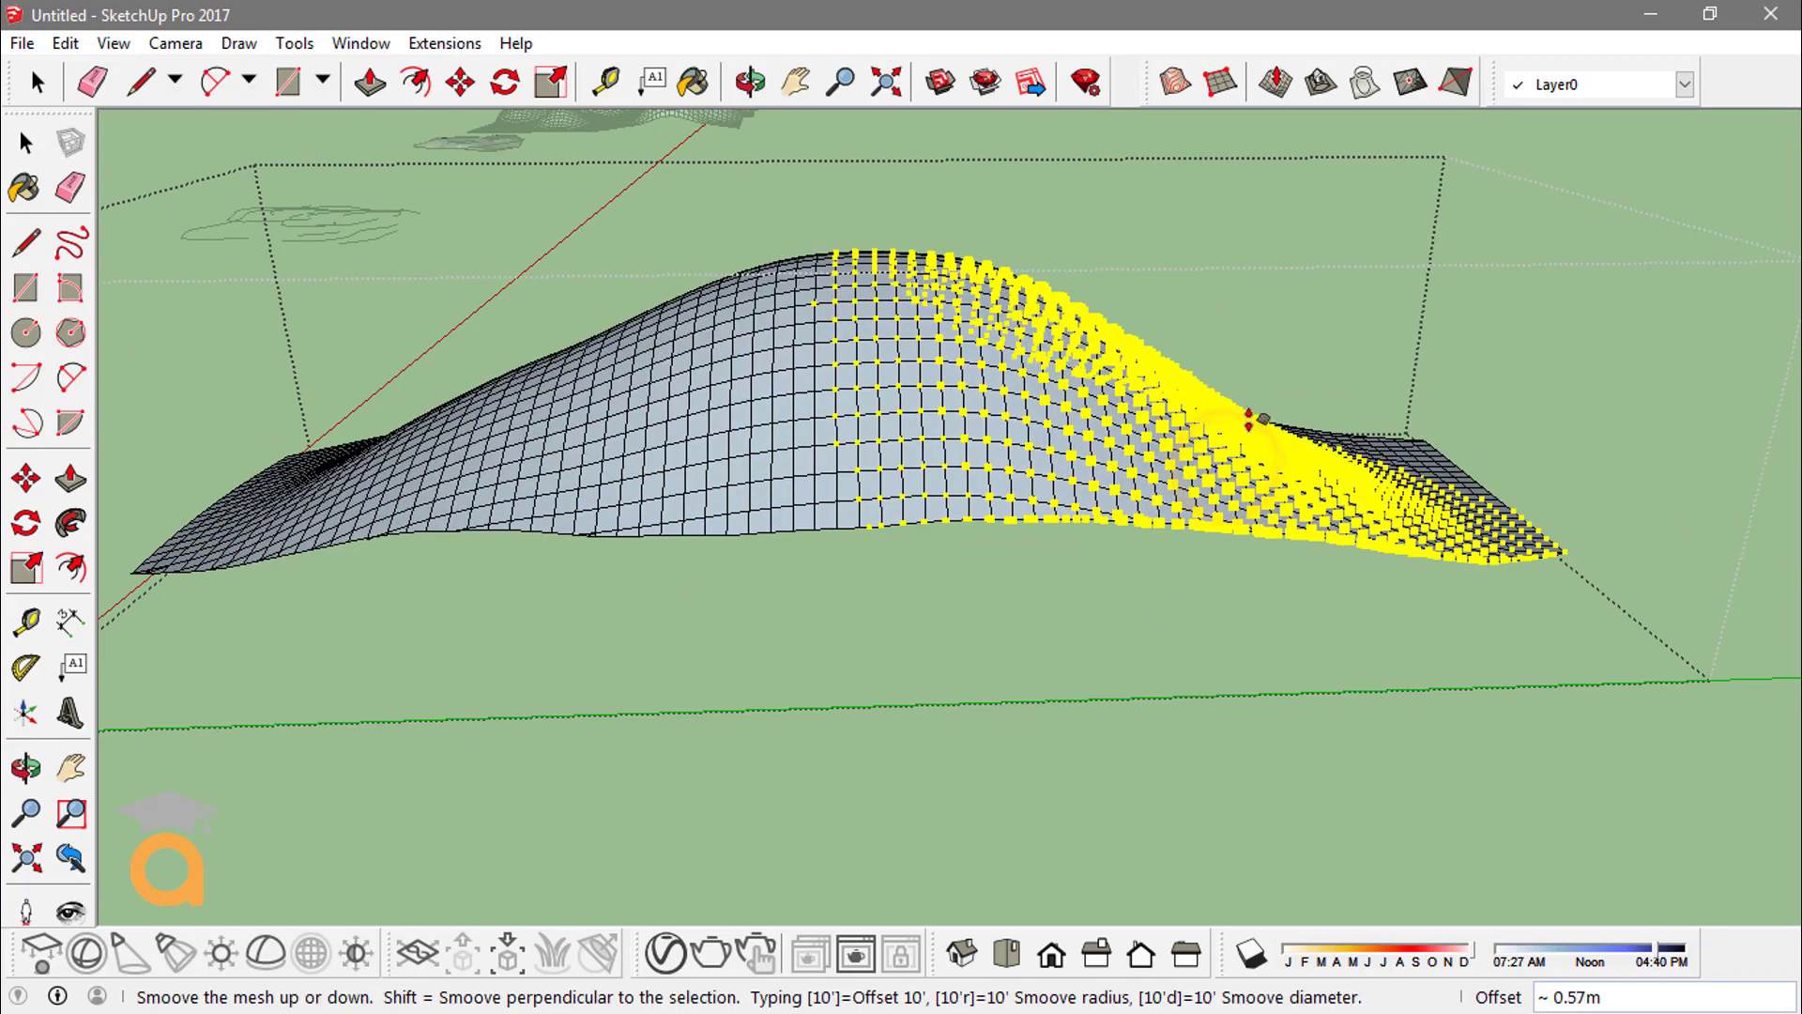
pyautogui.click(1259, 408)
pyautogui.moveTo(1258, 407); pyautogui.dragTo(873, 656, button='middle')
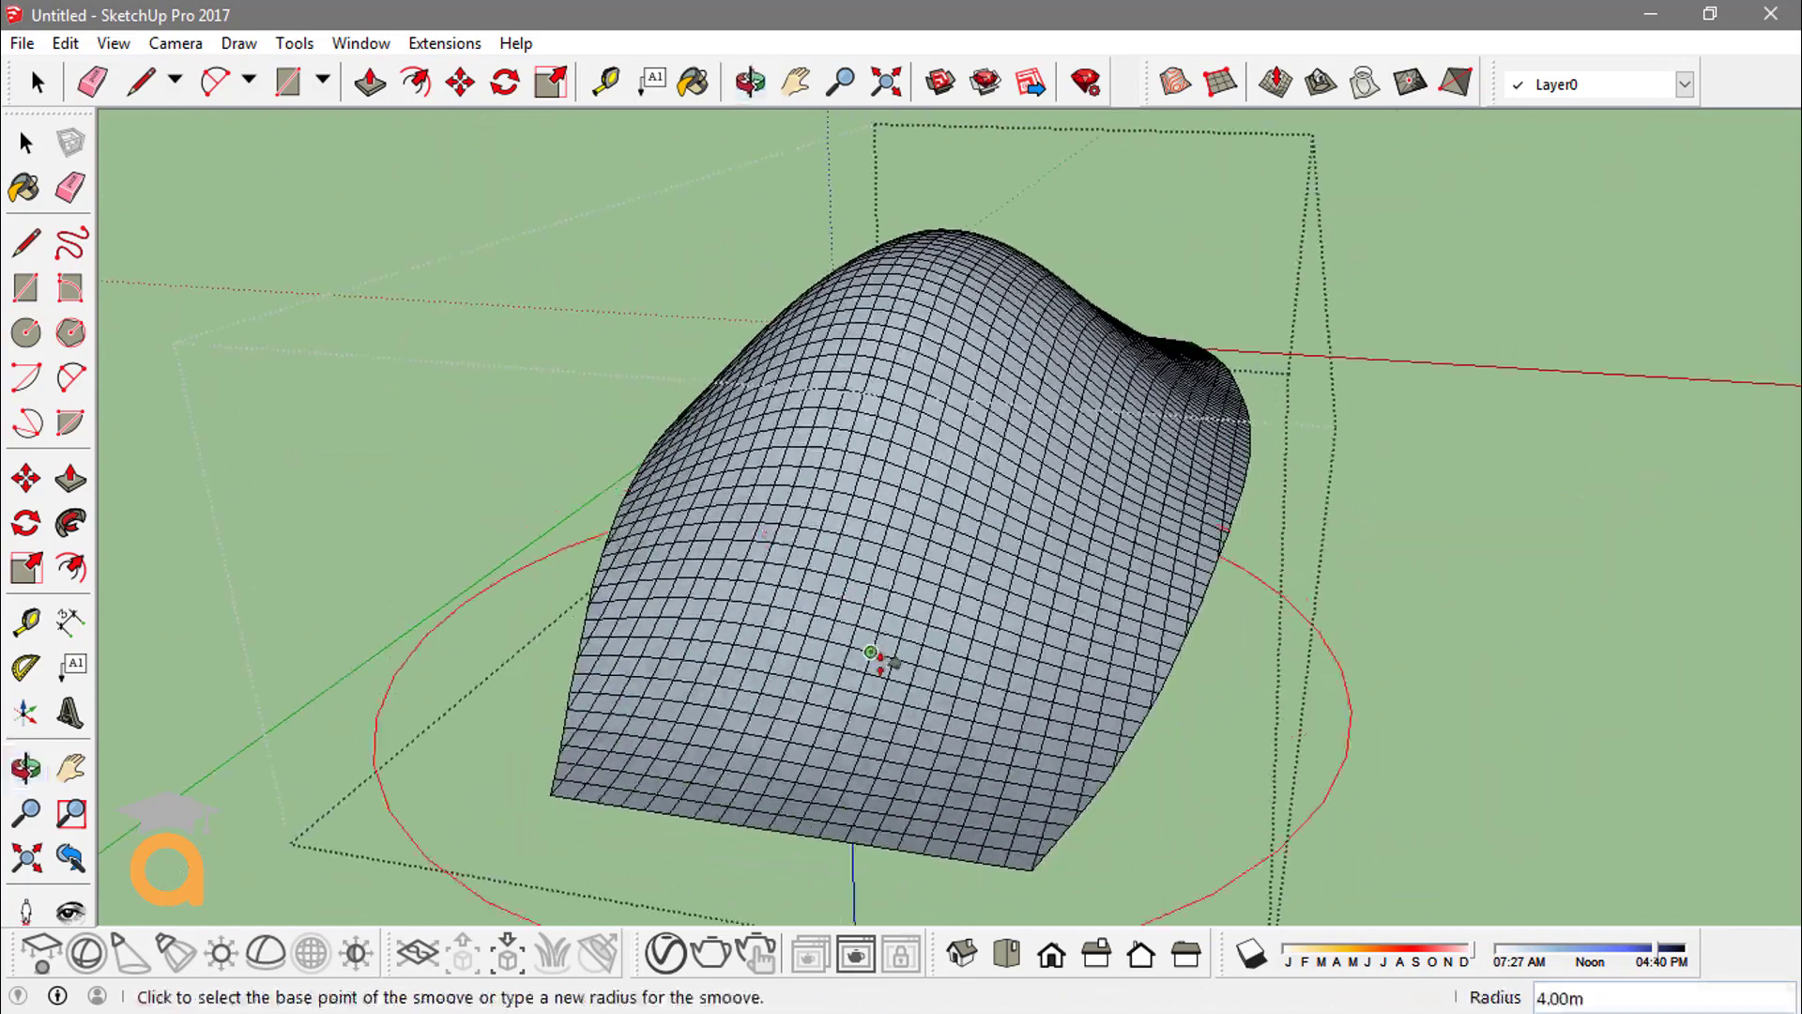
pyautogui.click(972, 703)
pyautogui.click(954, 635)
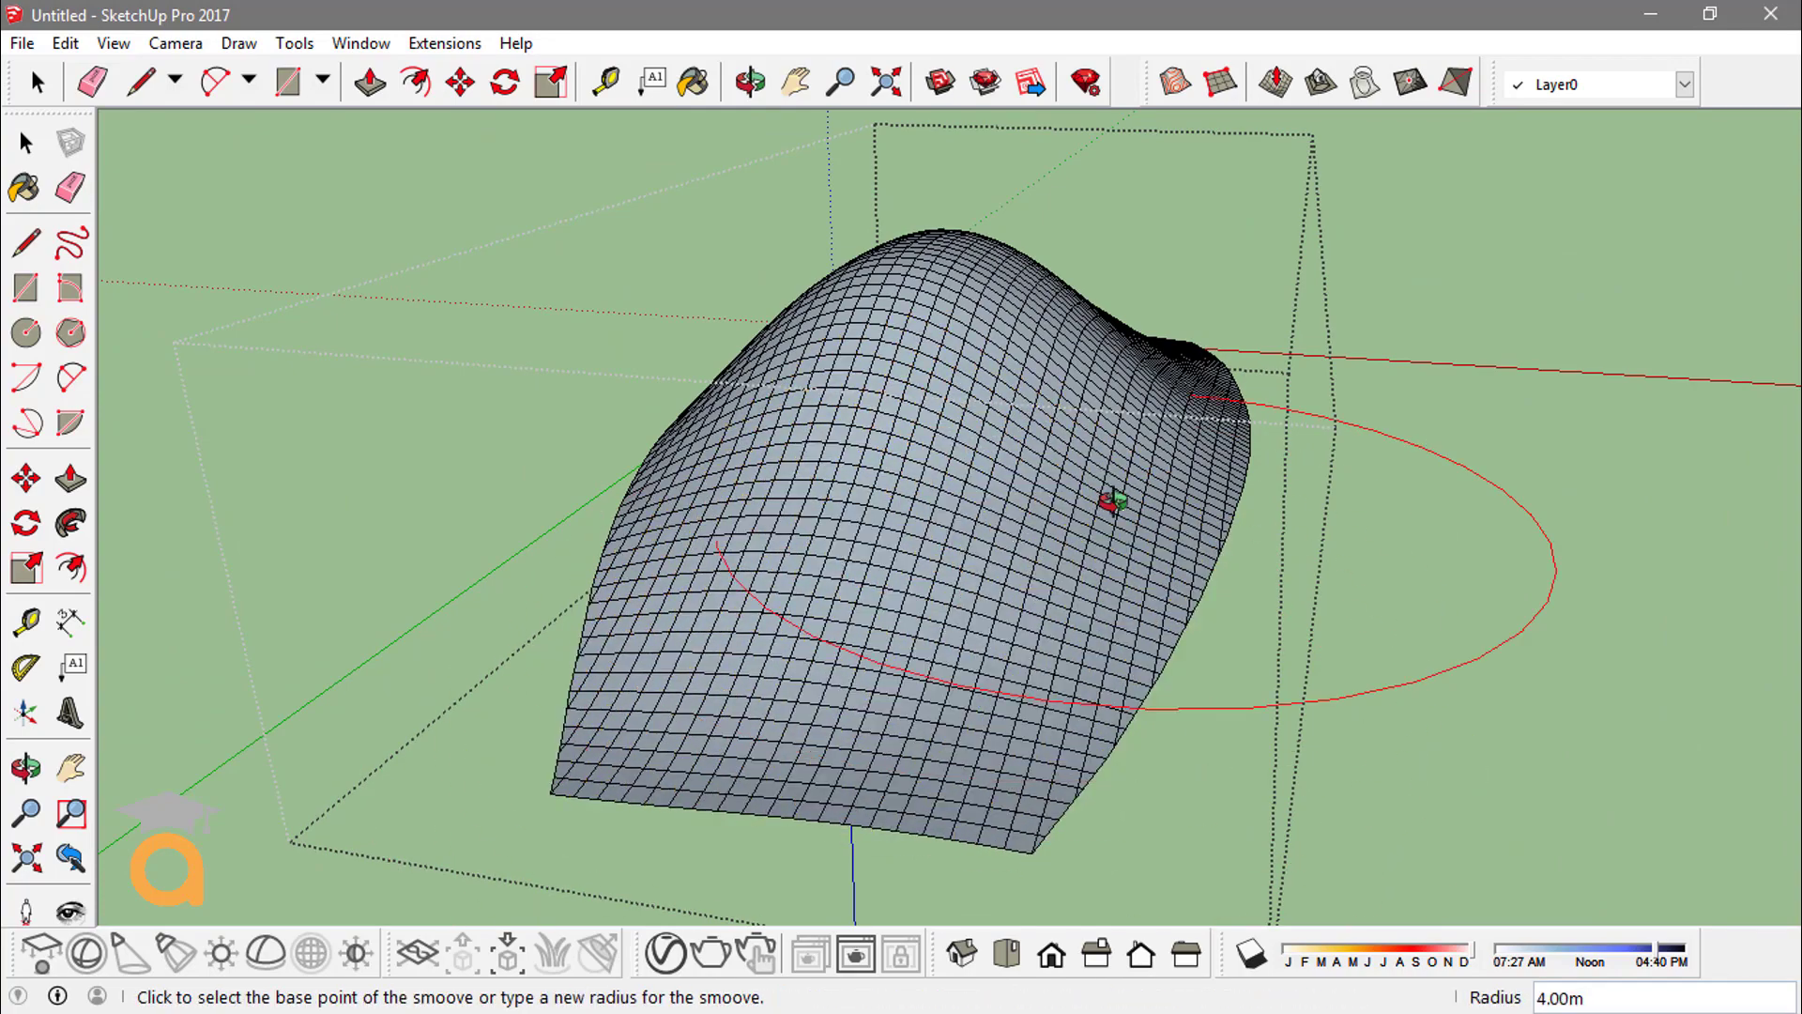
# Set the Smoove radius to 2 m and push a hollow down into the mesh's long edge facing the green axis
pyautogui.moveTo(1111, 503); pyautogui.dragTo(1351, 290, button='middle')
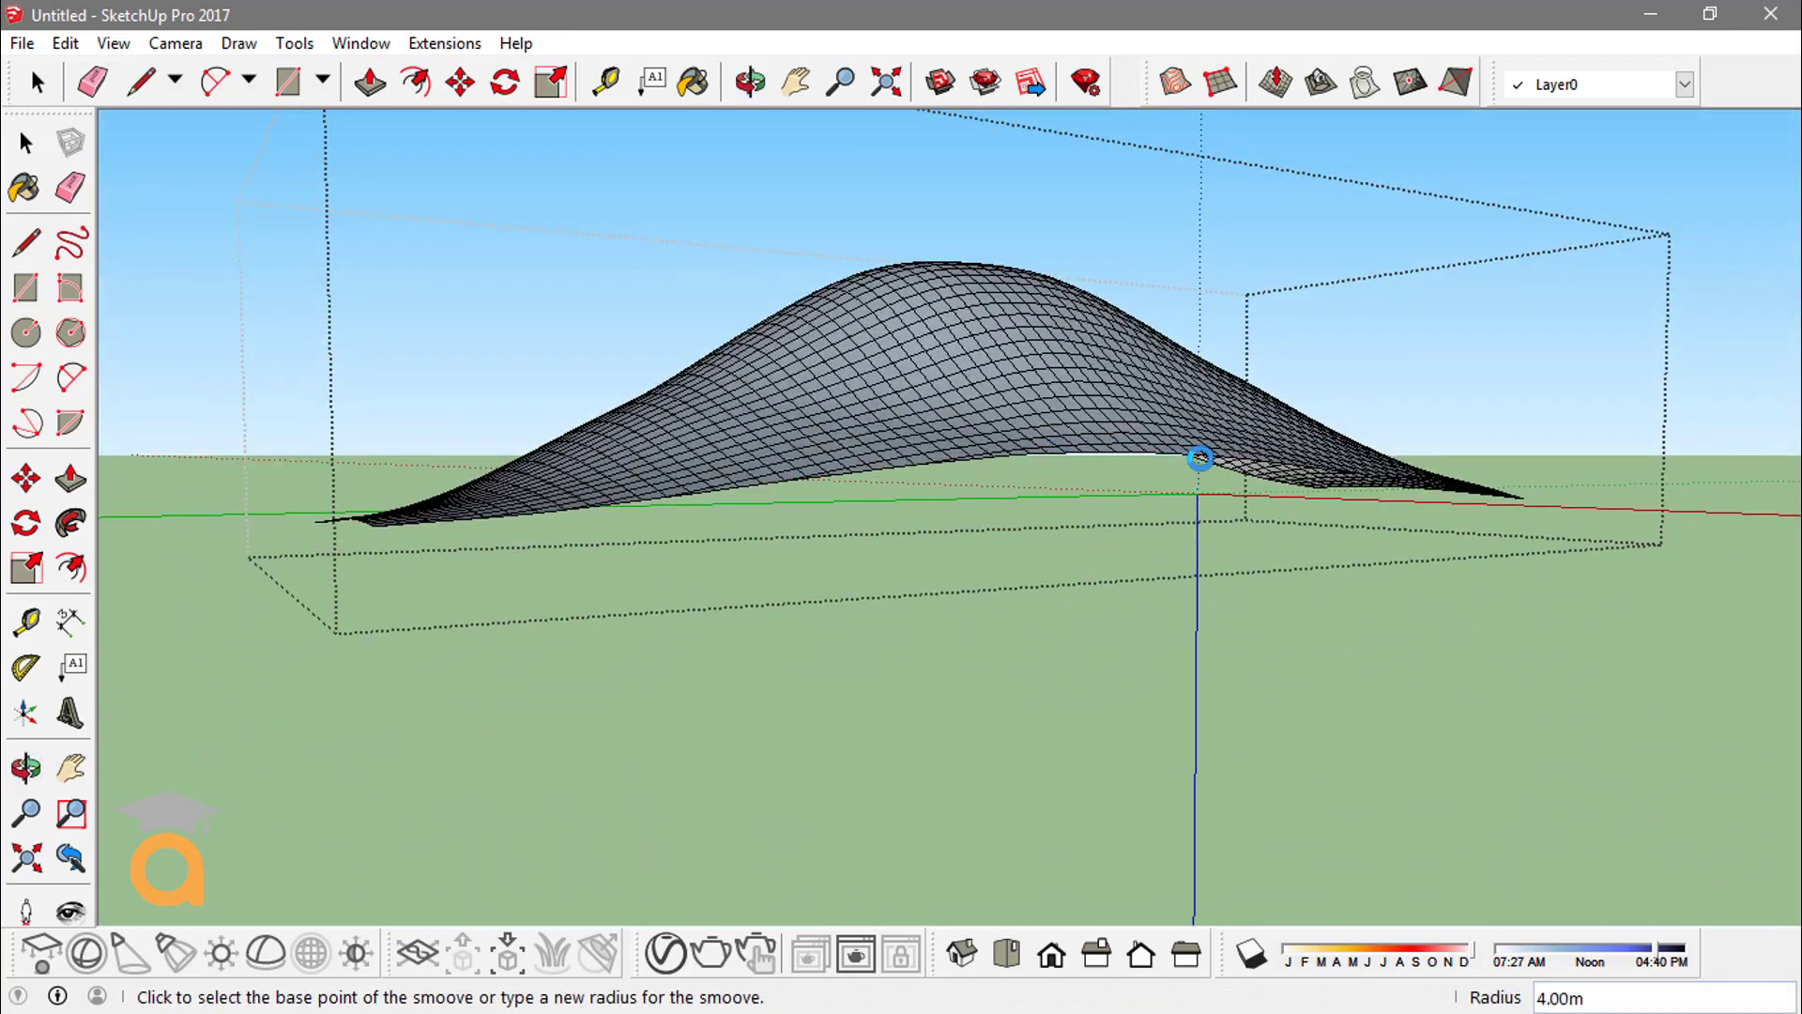
pyautogui.moveTo(1164, 453); pyautogui.dragTo(991, 422, button='middle')
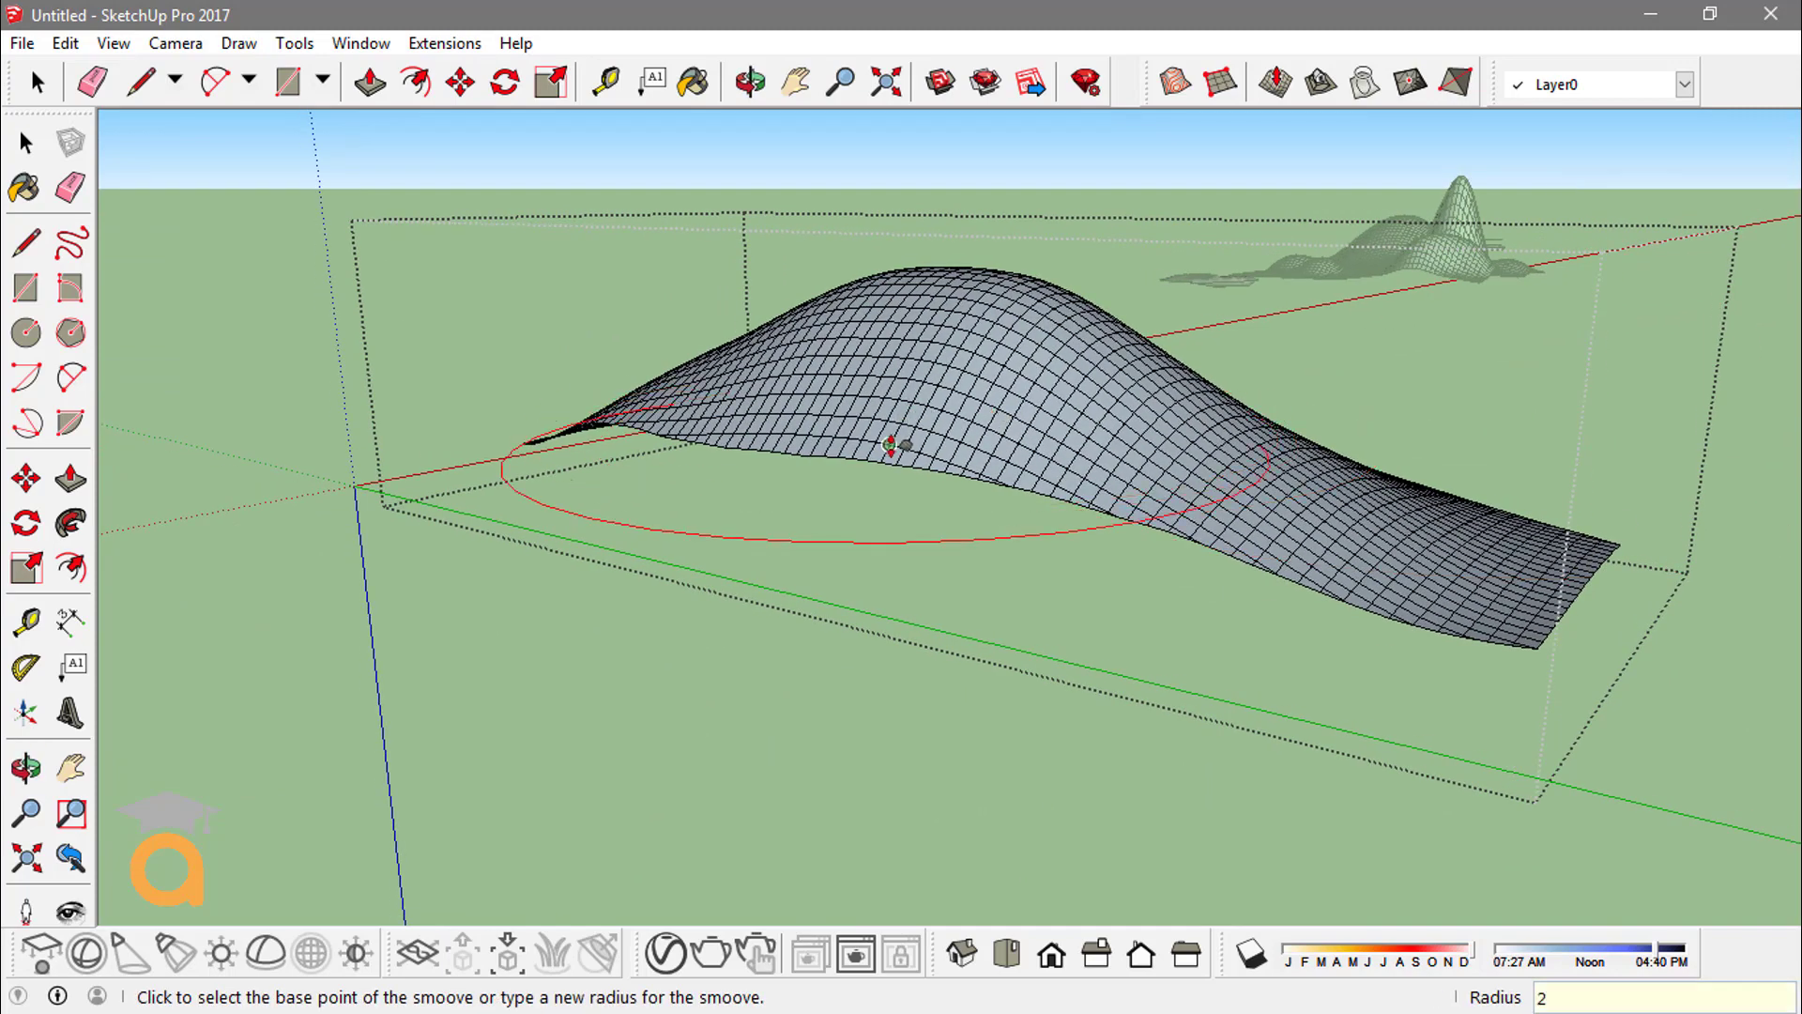
pyautogui.moveTo(890, 446); pyautogui.dragTo(845, 454, button='middle')
pyautogui.click(845, 446)
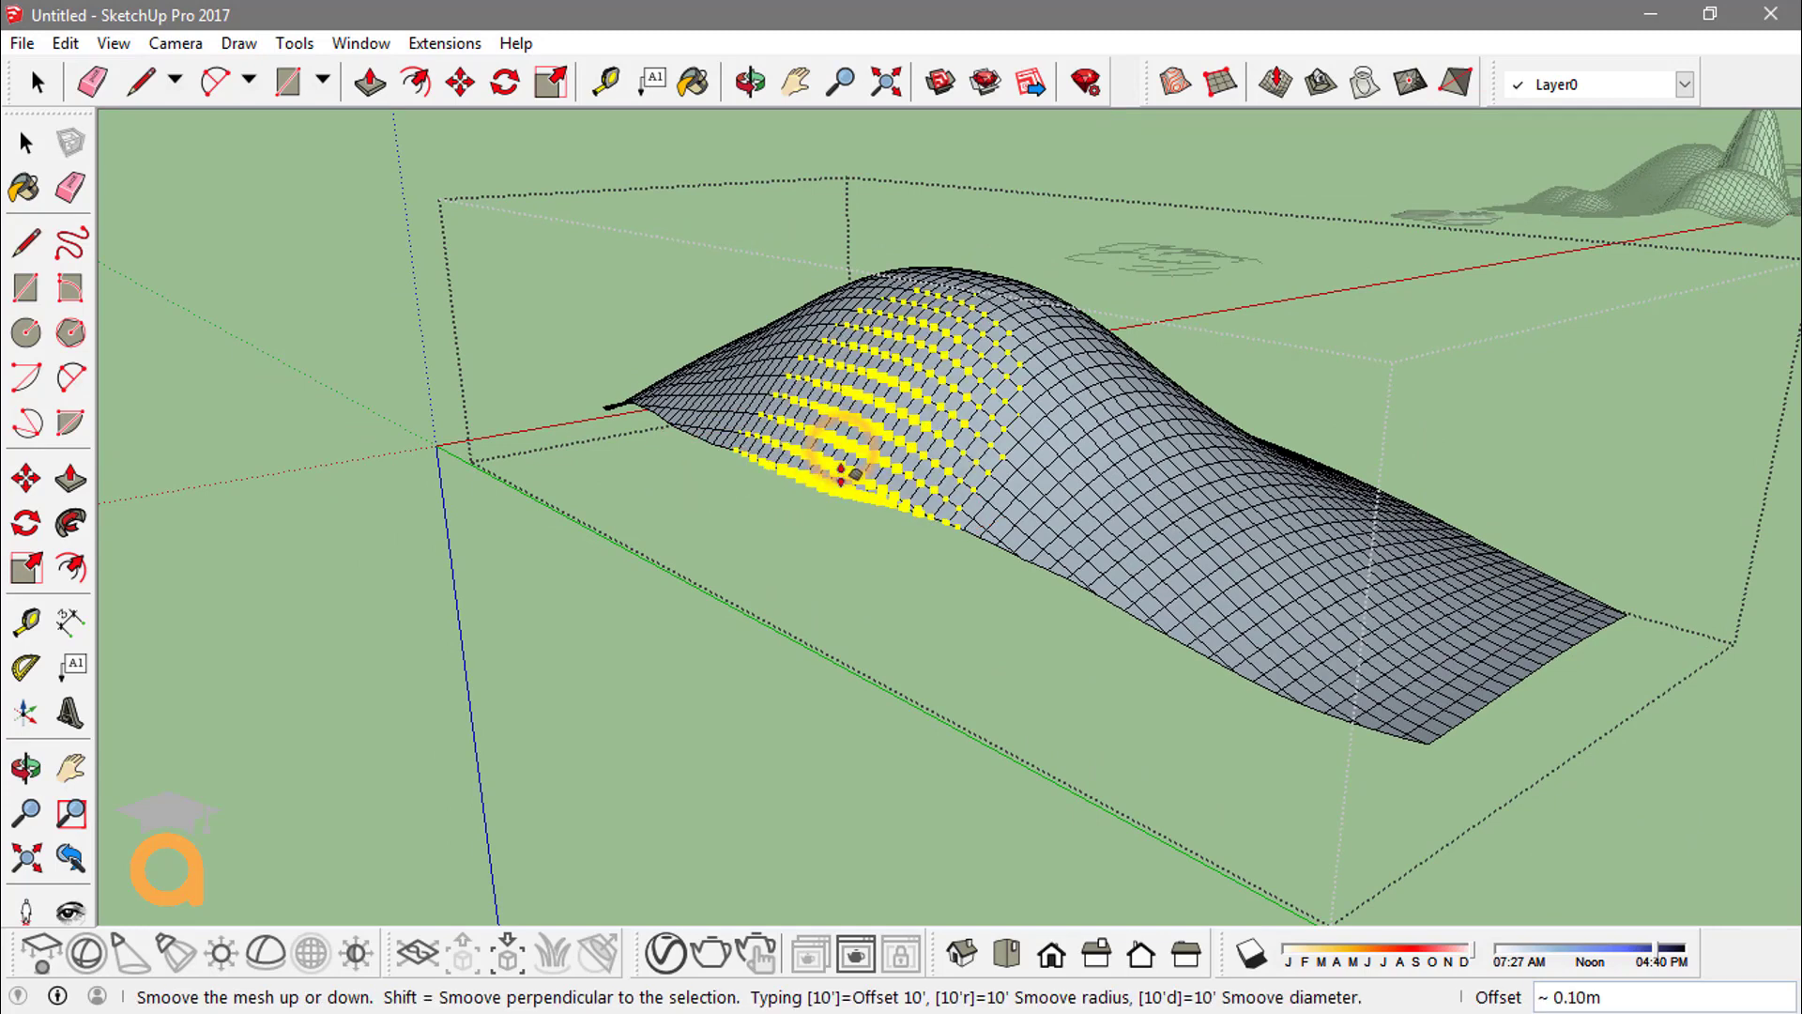
pyautogui.click(845, 510)
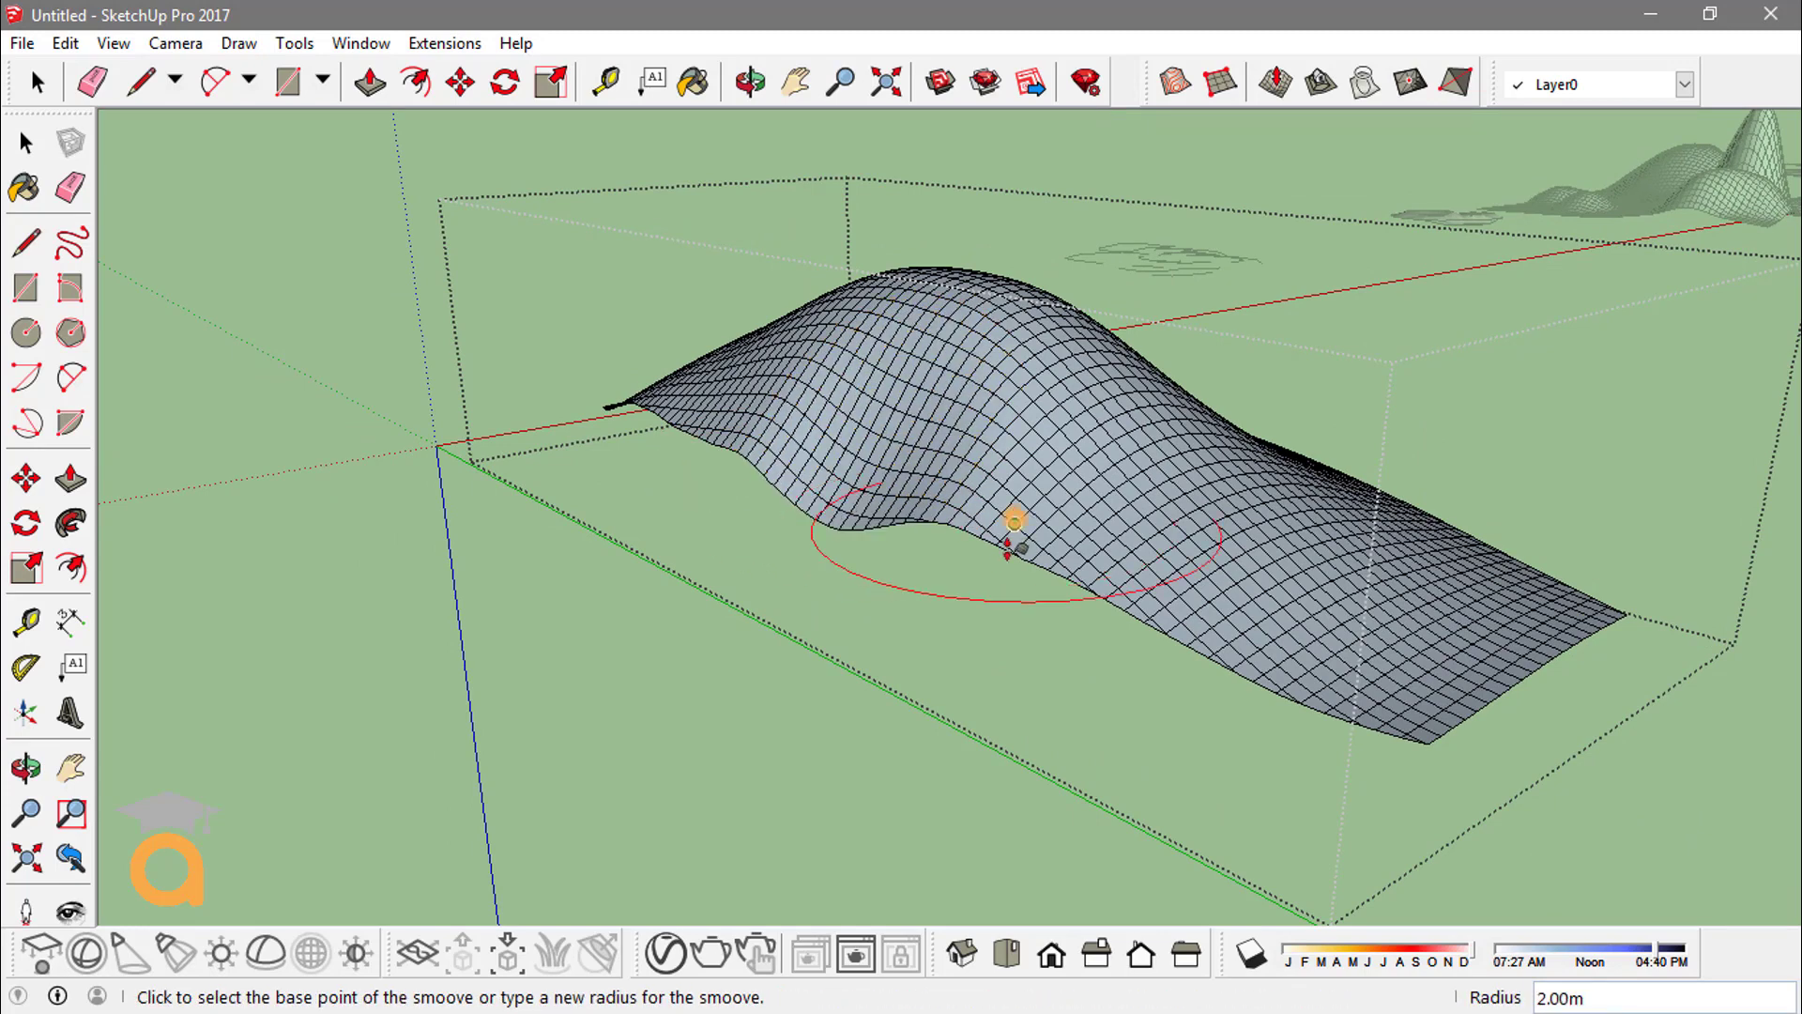
# Shape further small rises and dips freehand along the mesh's long edge with the 2 m Smoove radius
pyautogui.click(704, 432)
pyautogui.click(702, 413)
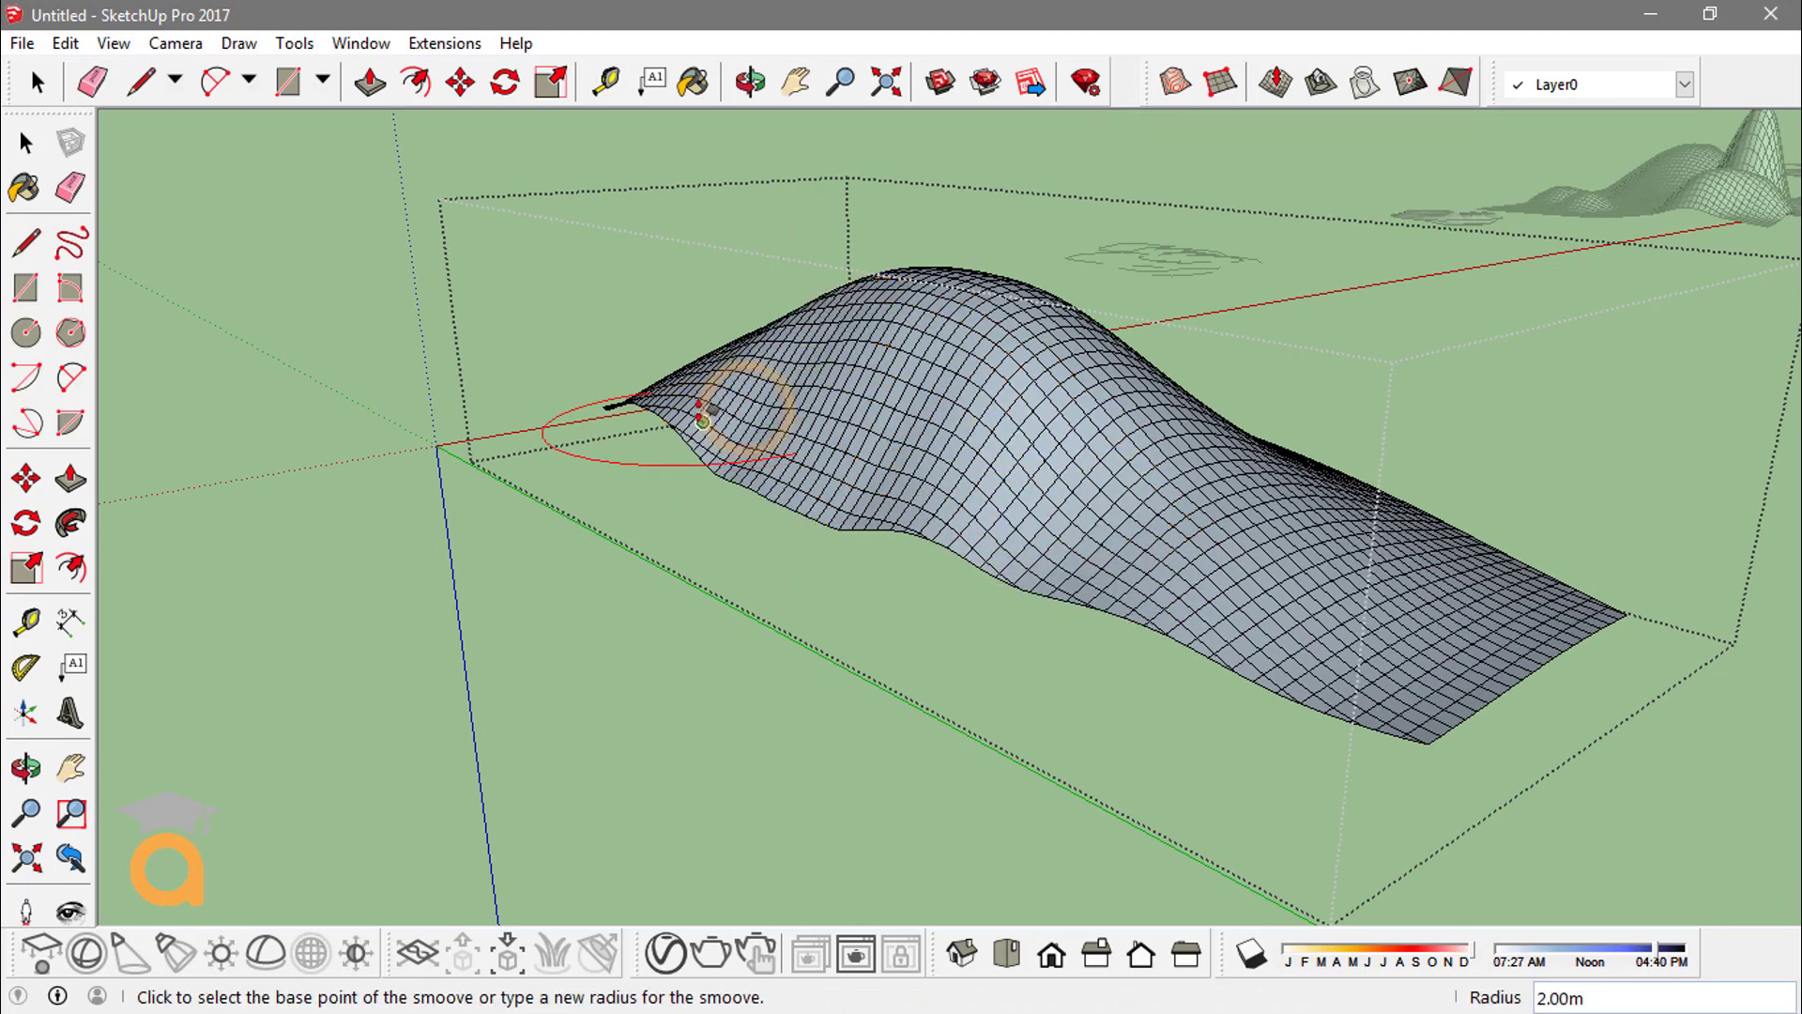
pyautogui.click(702, 413)
pyautogui.click(686, 399)
pyautogui.click(959, 521)
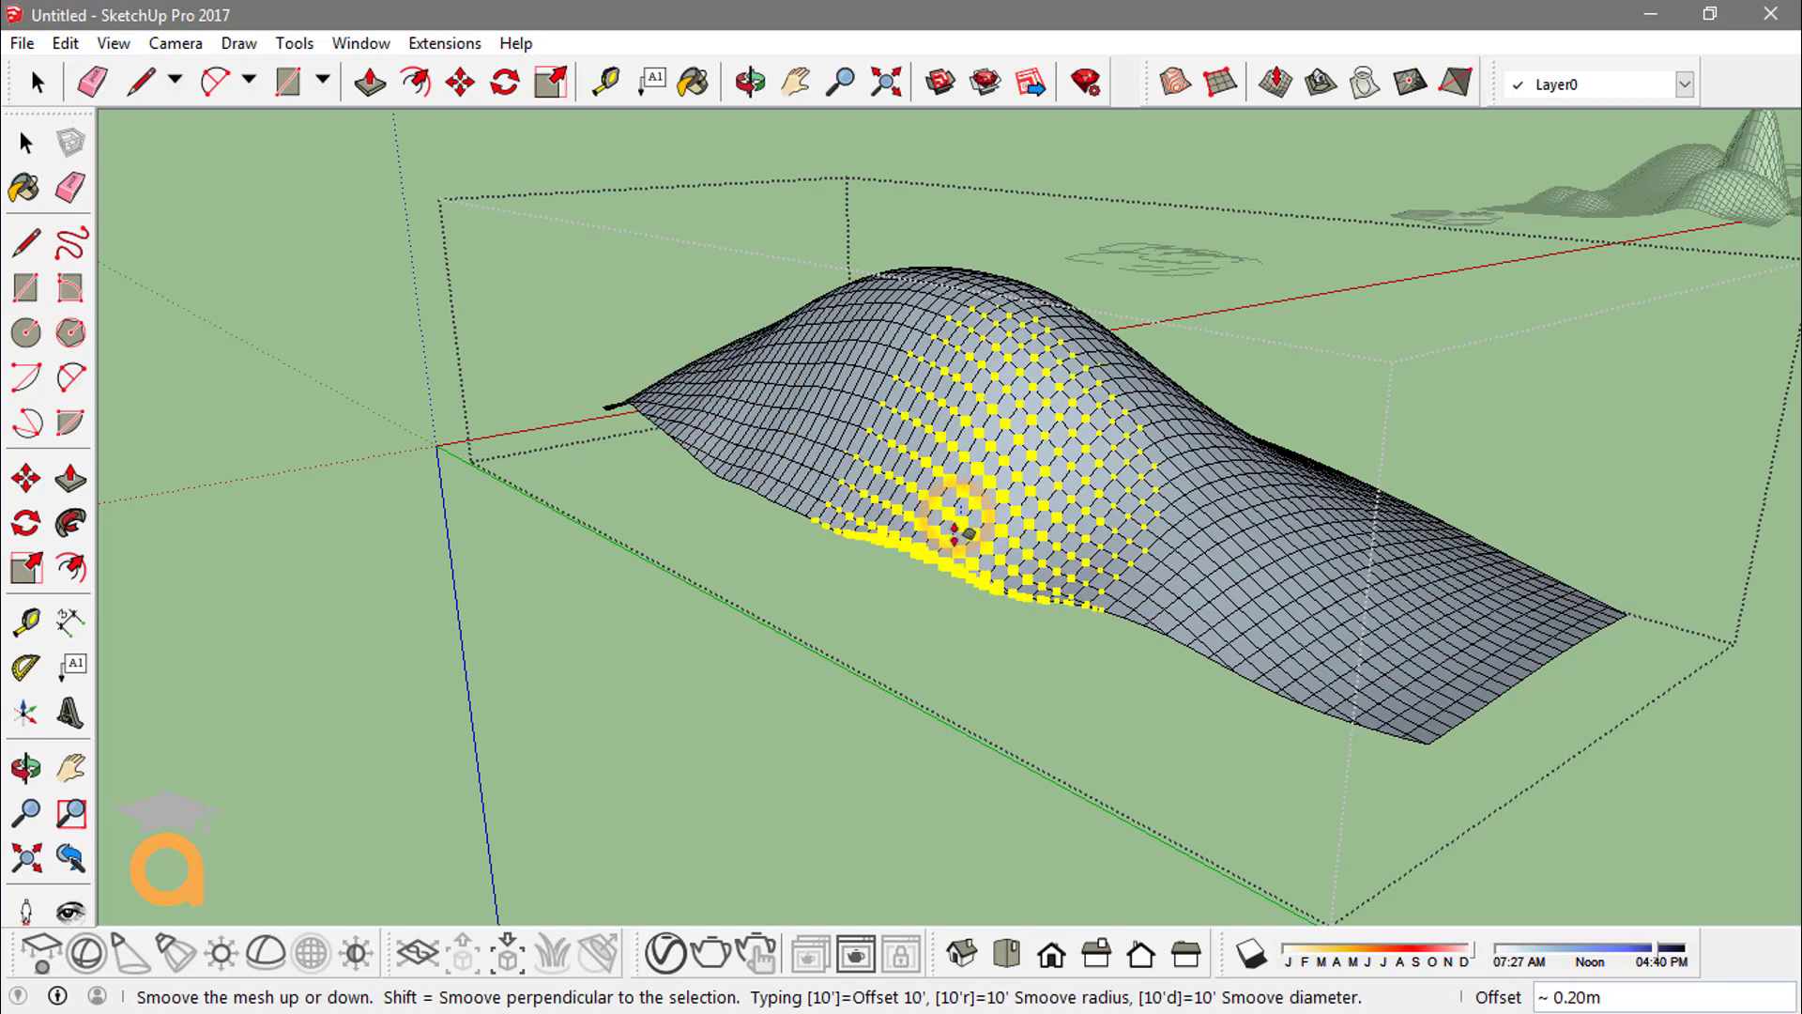
pyautogui.click(959, 521)
pyautogui.click(943, 530)
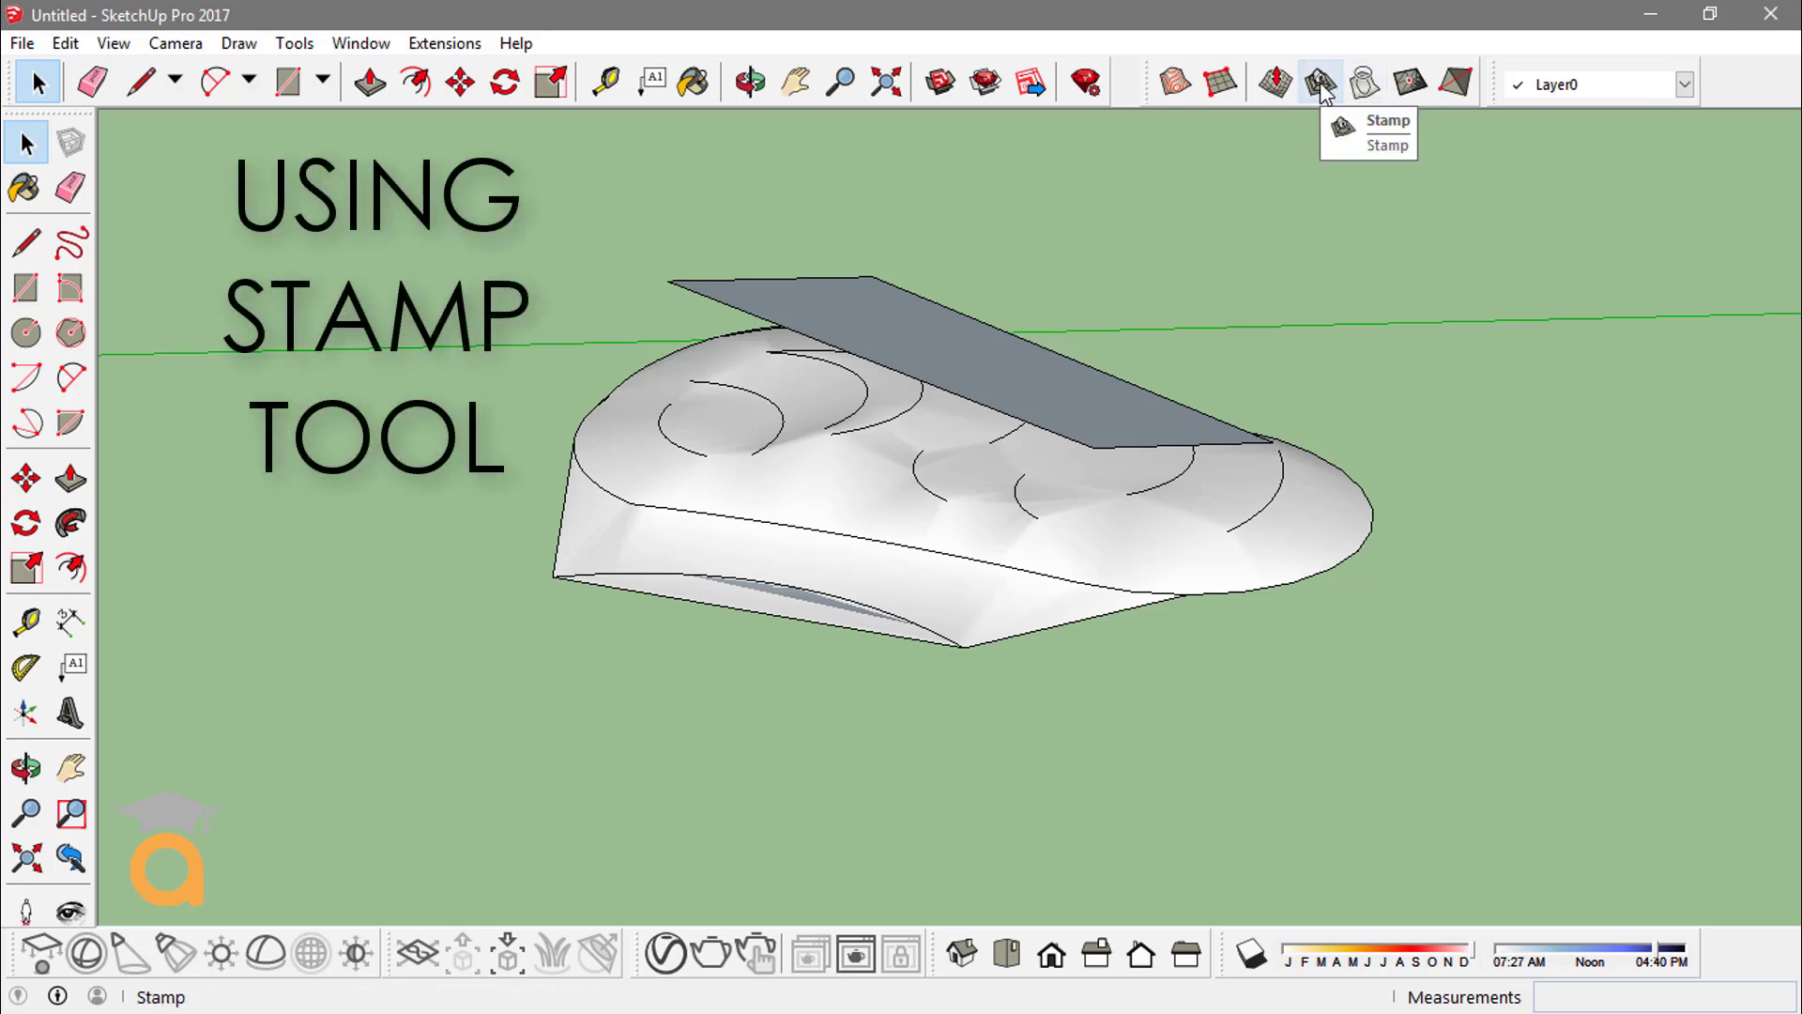
# Try to stamp the rectangular face hovering above the contour terrain into its mesh with a 1 m offset
pyautogui.scroll(3, 738, 387)
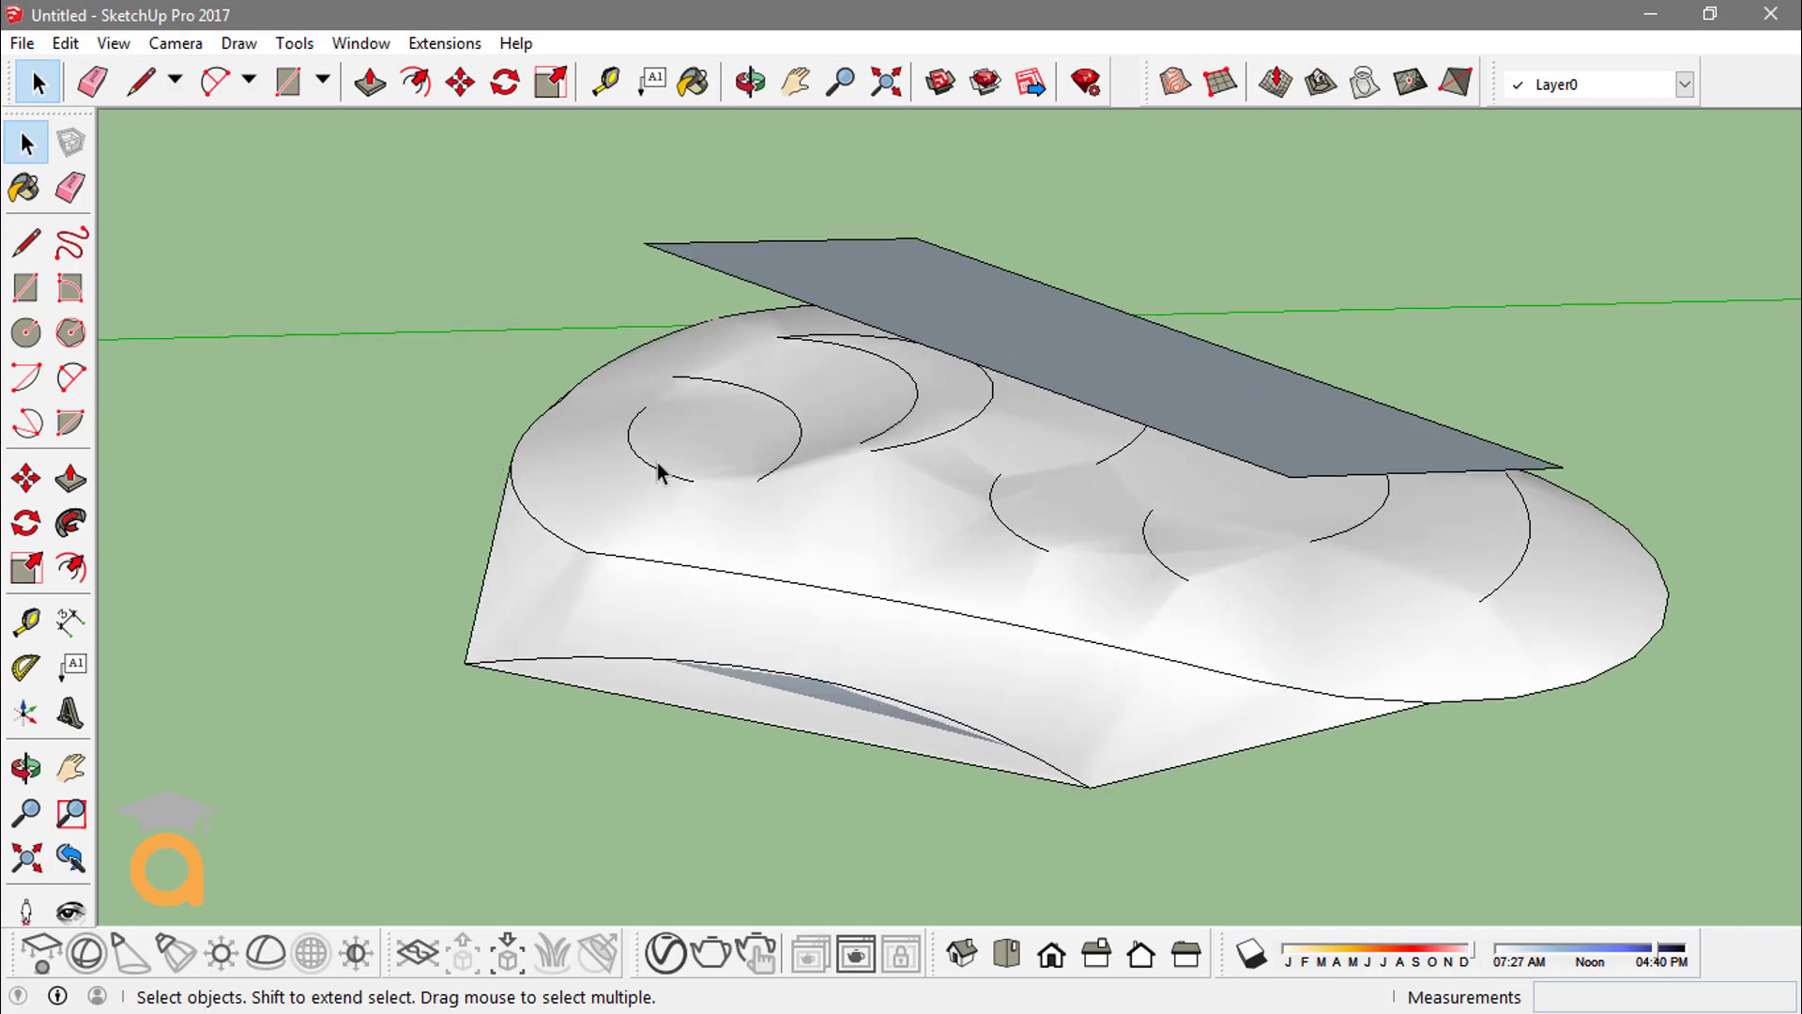
pyautogui.scroll(-1, 892, 526)
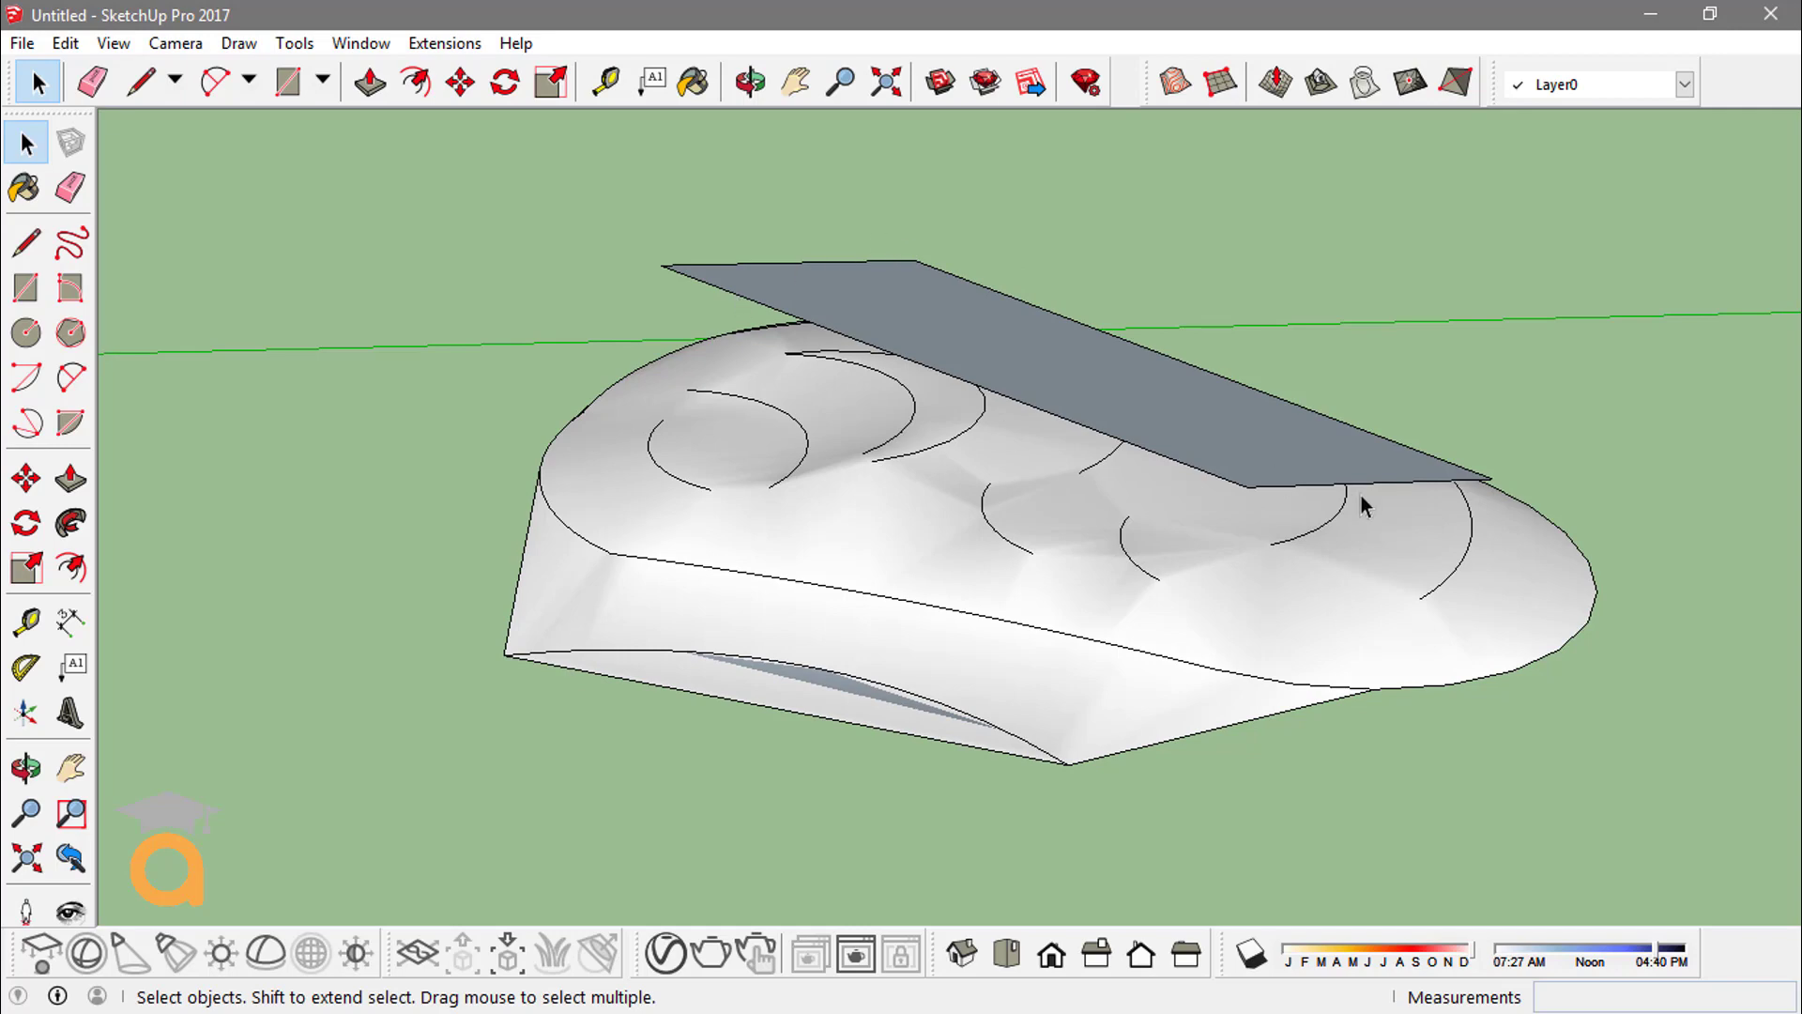
pyautogui.moveTo(1366, 411)
pyautogui.mouseDown(button='middle')
pyautogui.moveTo(1389, 229)
pyautogui.moveTo(1314, 424)
pyautogui.mouseUp(button='middle')
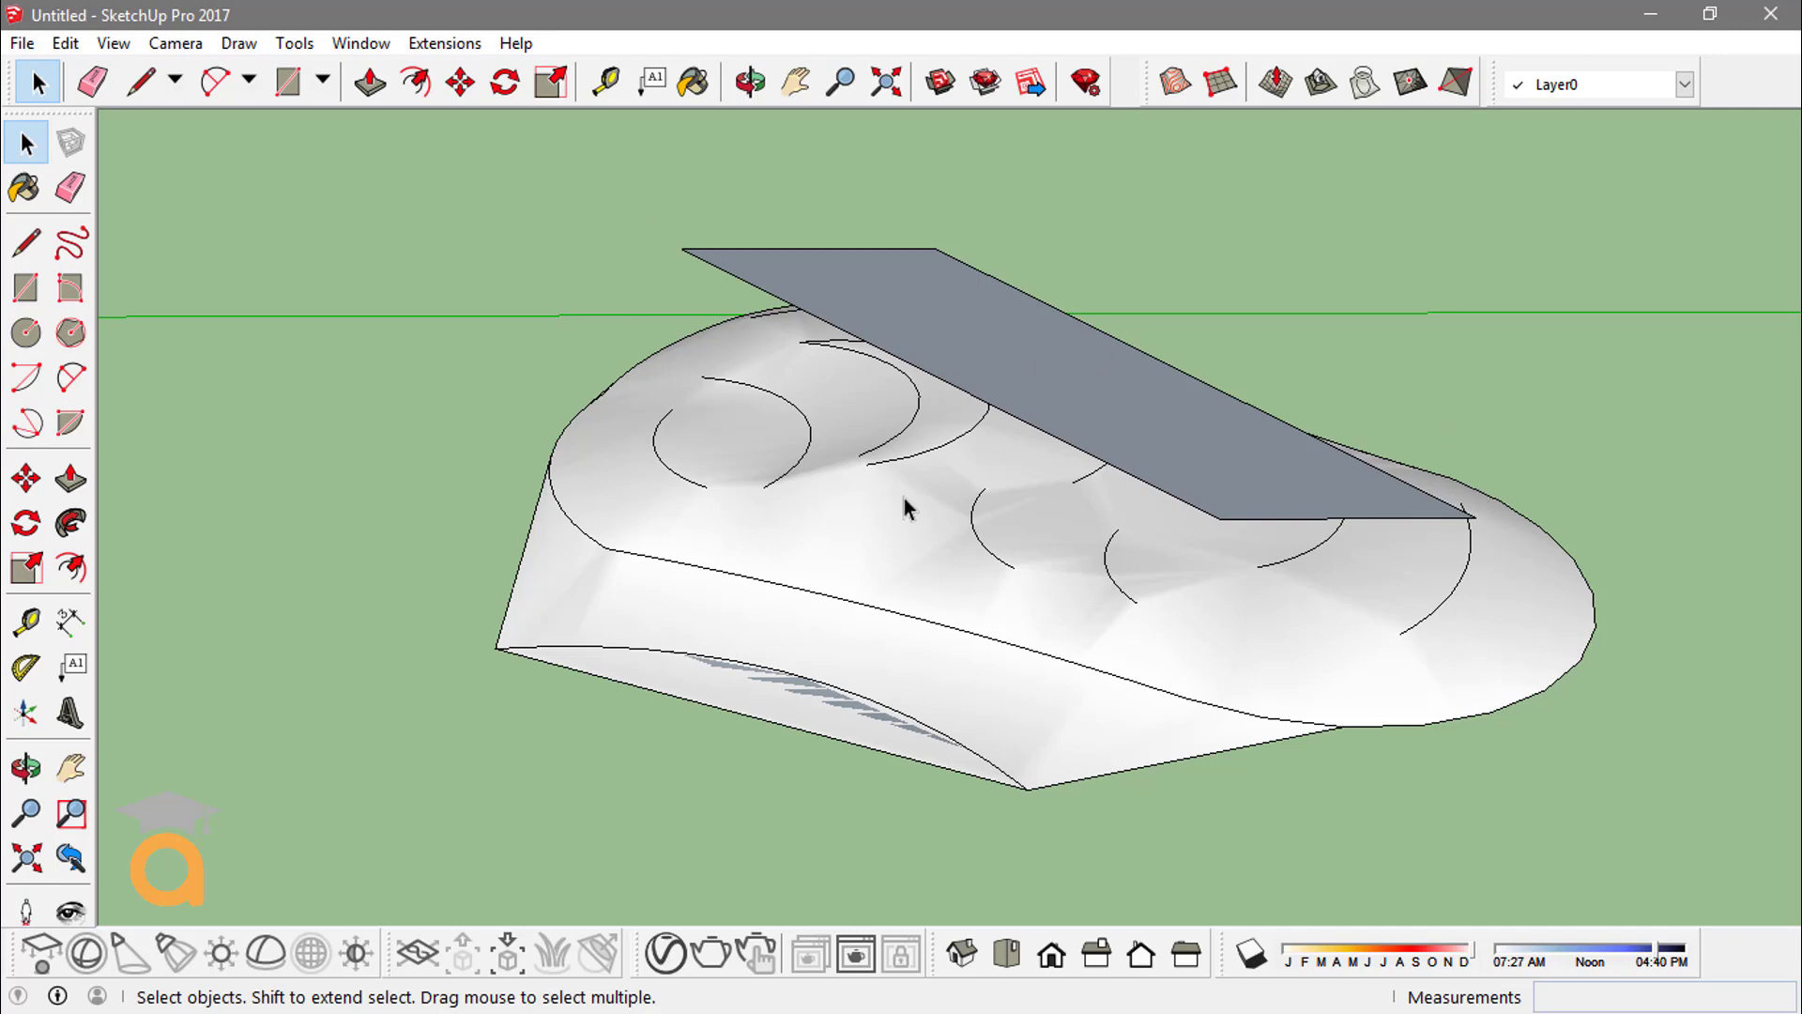
pyautogui.click(981, 350)
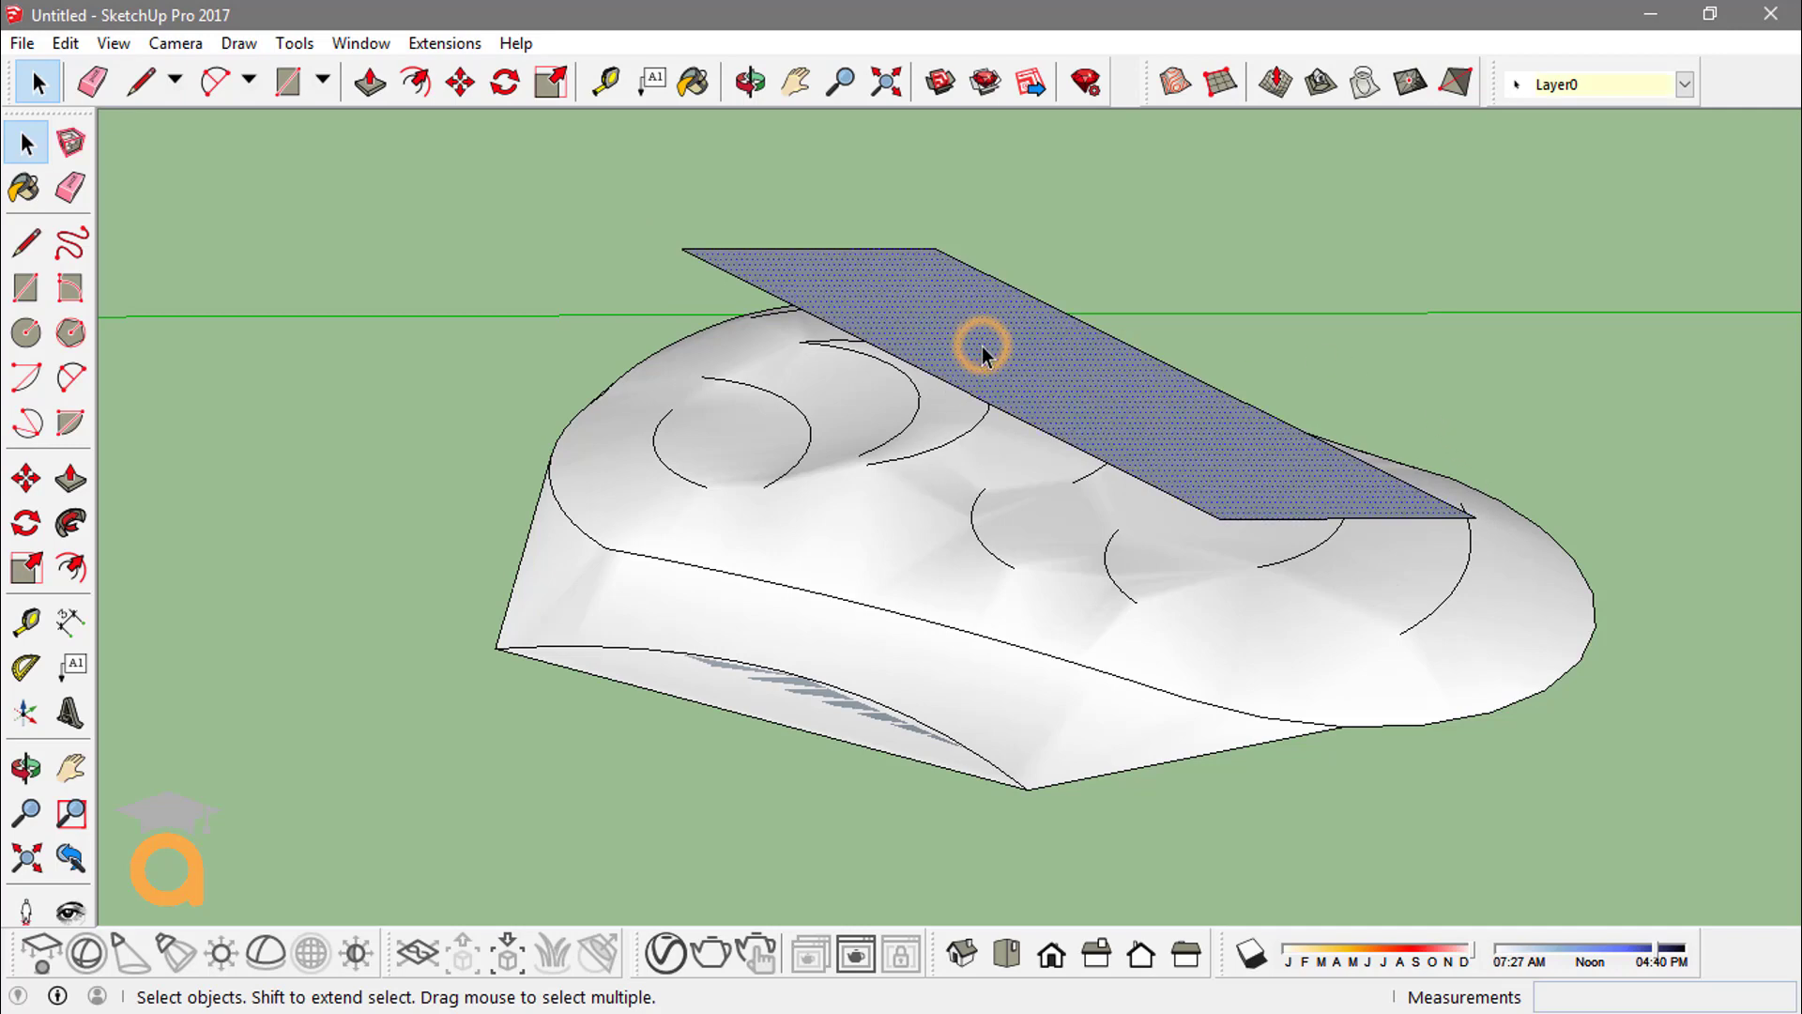
pyautogui.click(1320, 84)
pyautogui.moveTo(1026, 454)
pyautogui.mouseDown(button='middle')
pyautogui.moveTo(1078, 422)
pyautogui.moveTo(1019, 457)
pyautogui.mouseUp(button='middle')
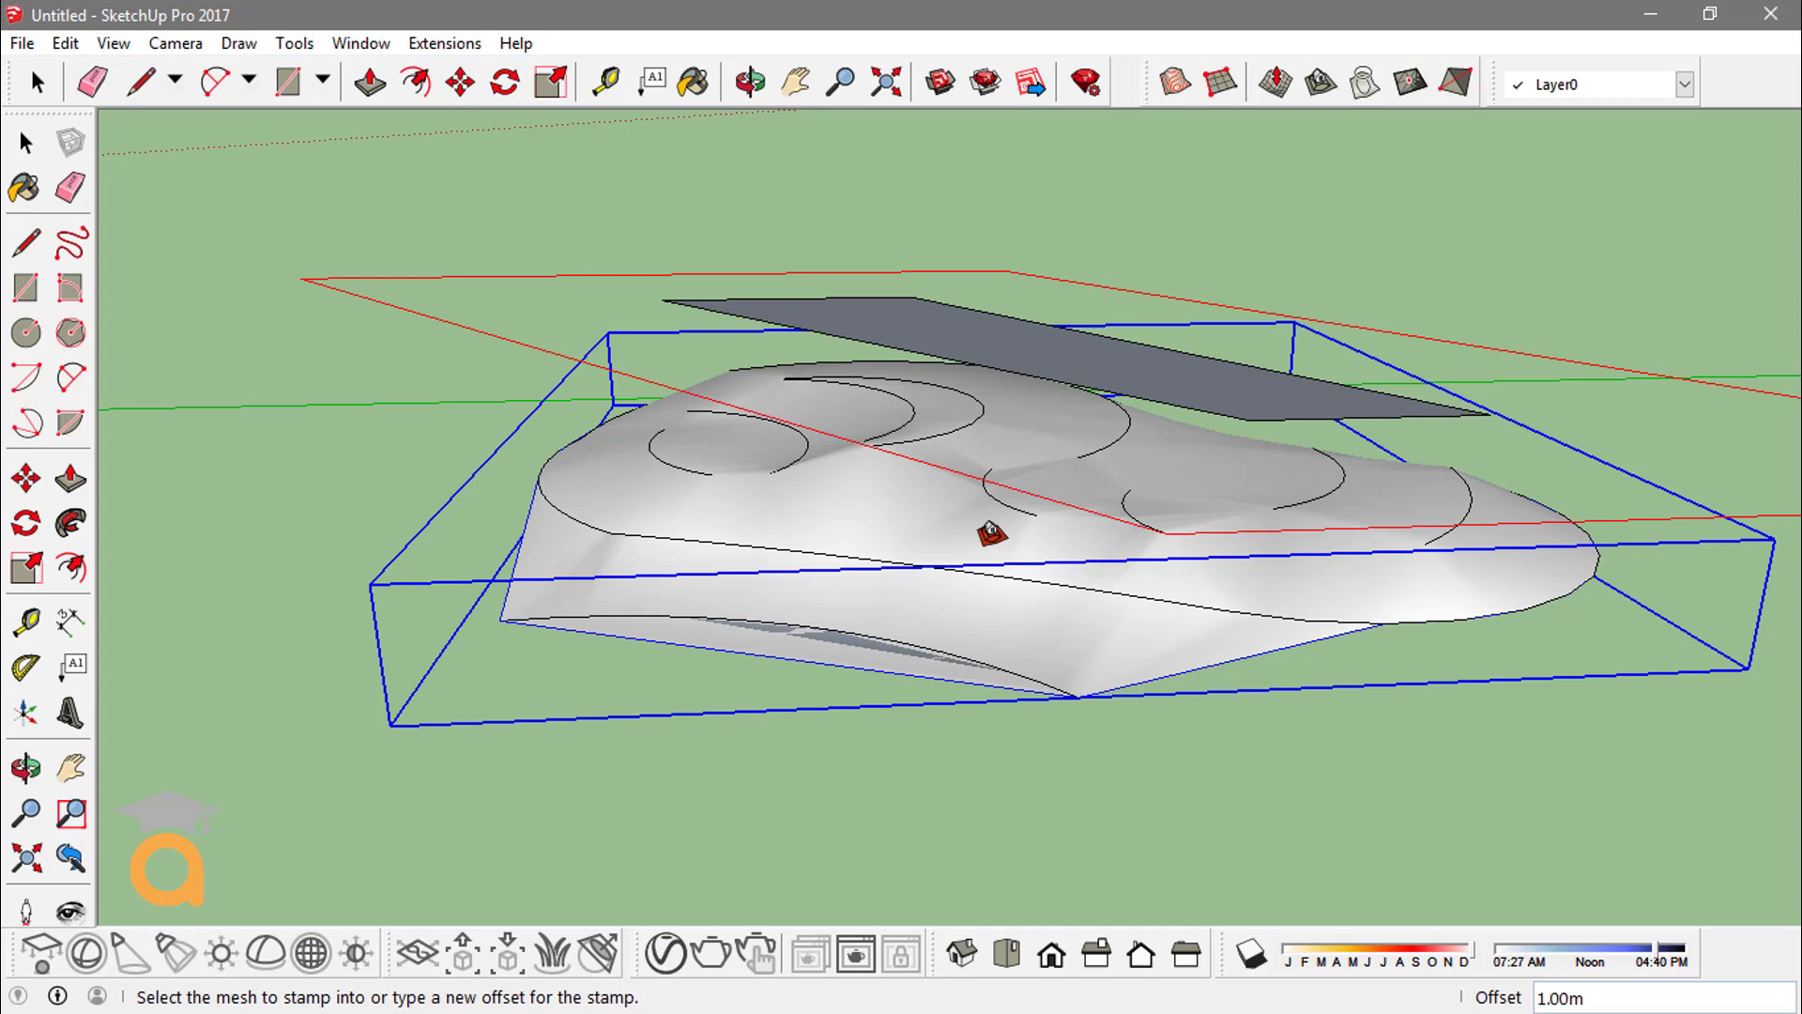
pyautogui.click(992, 530)
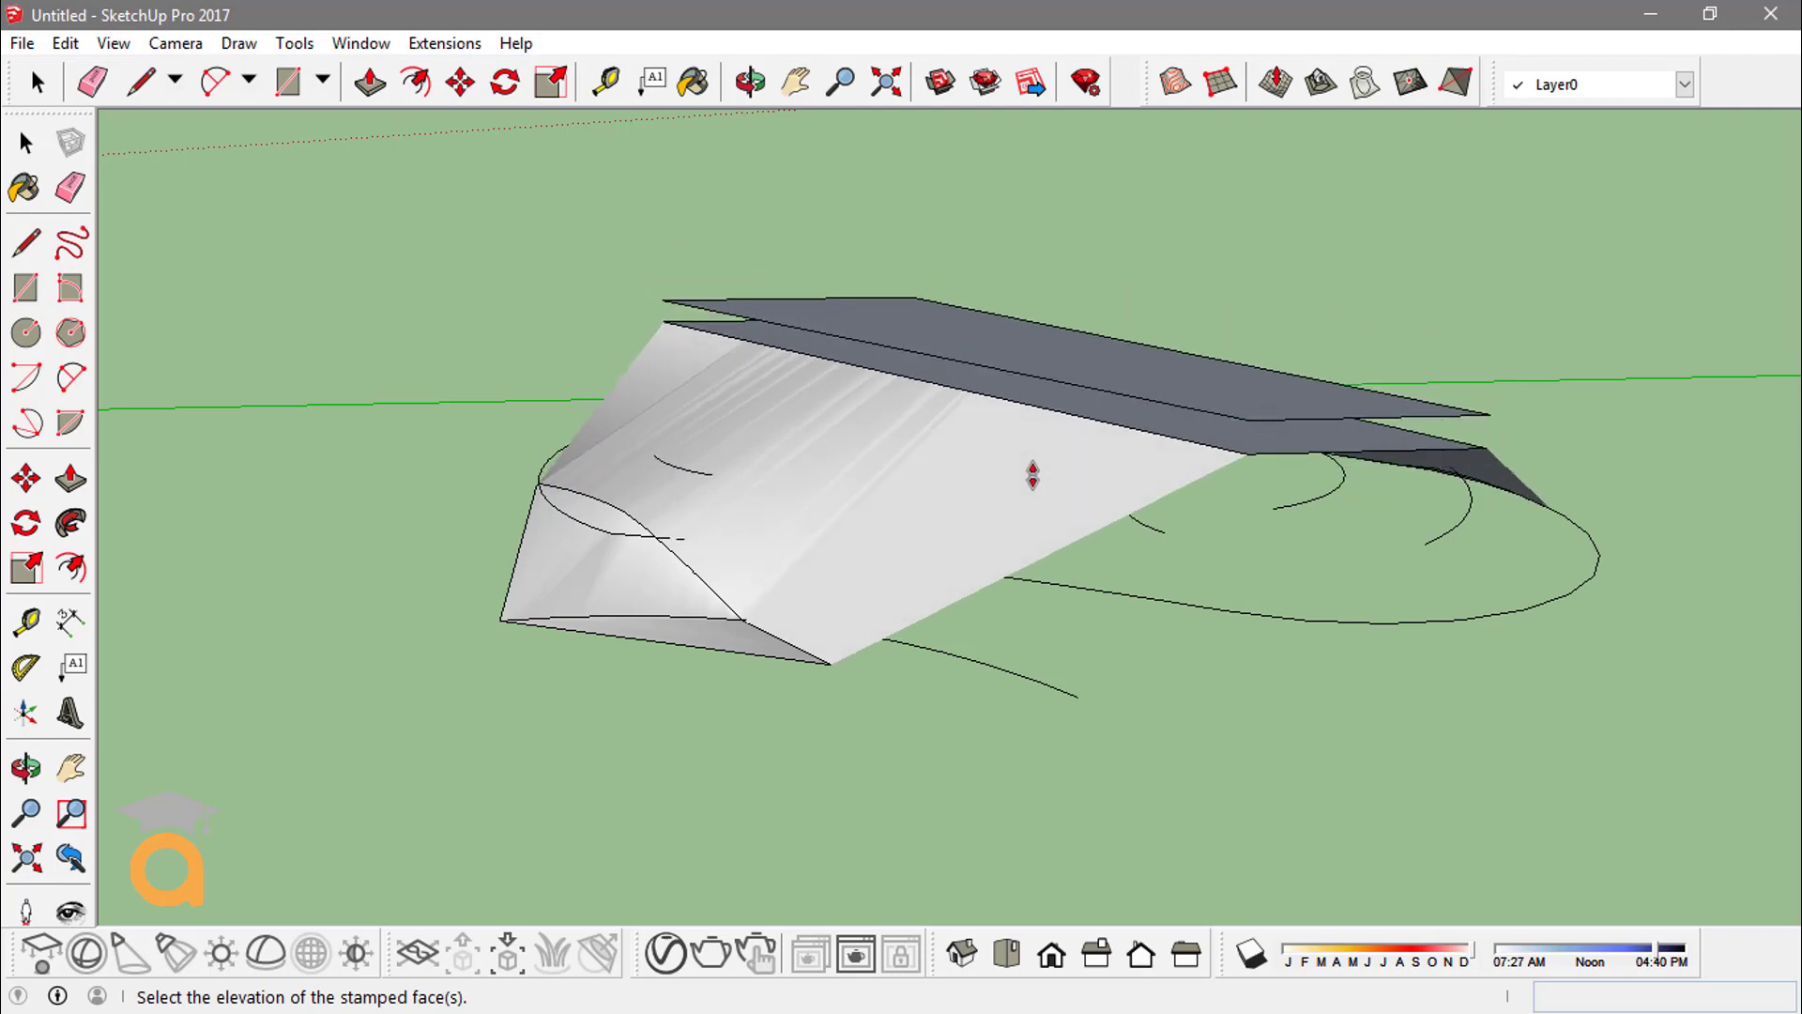
pyautogui.click(1033, 475)
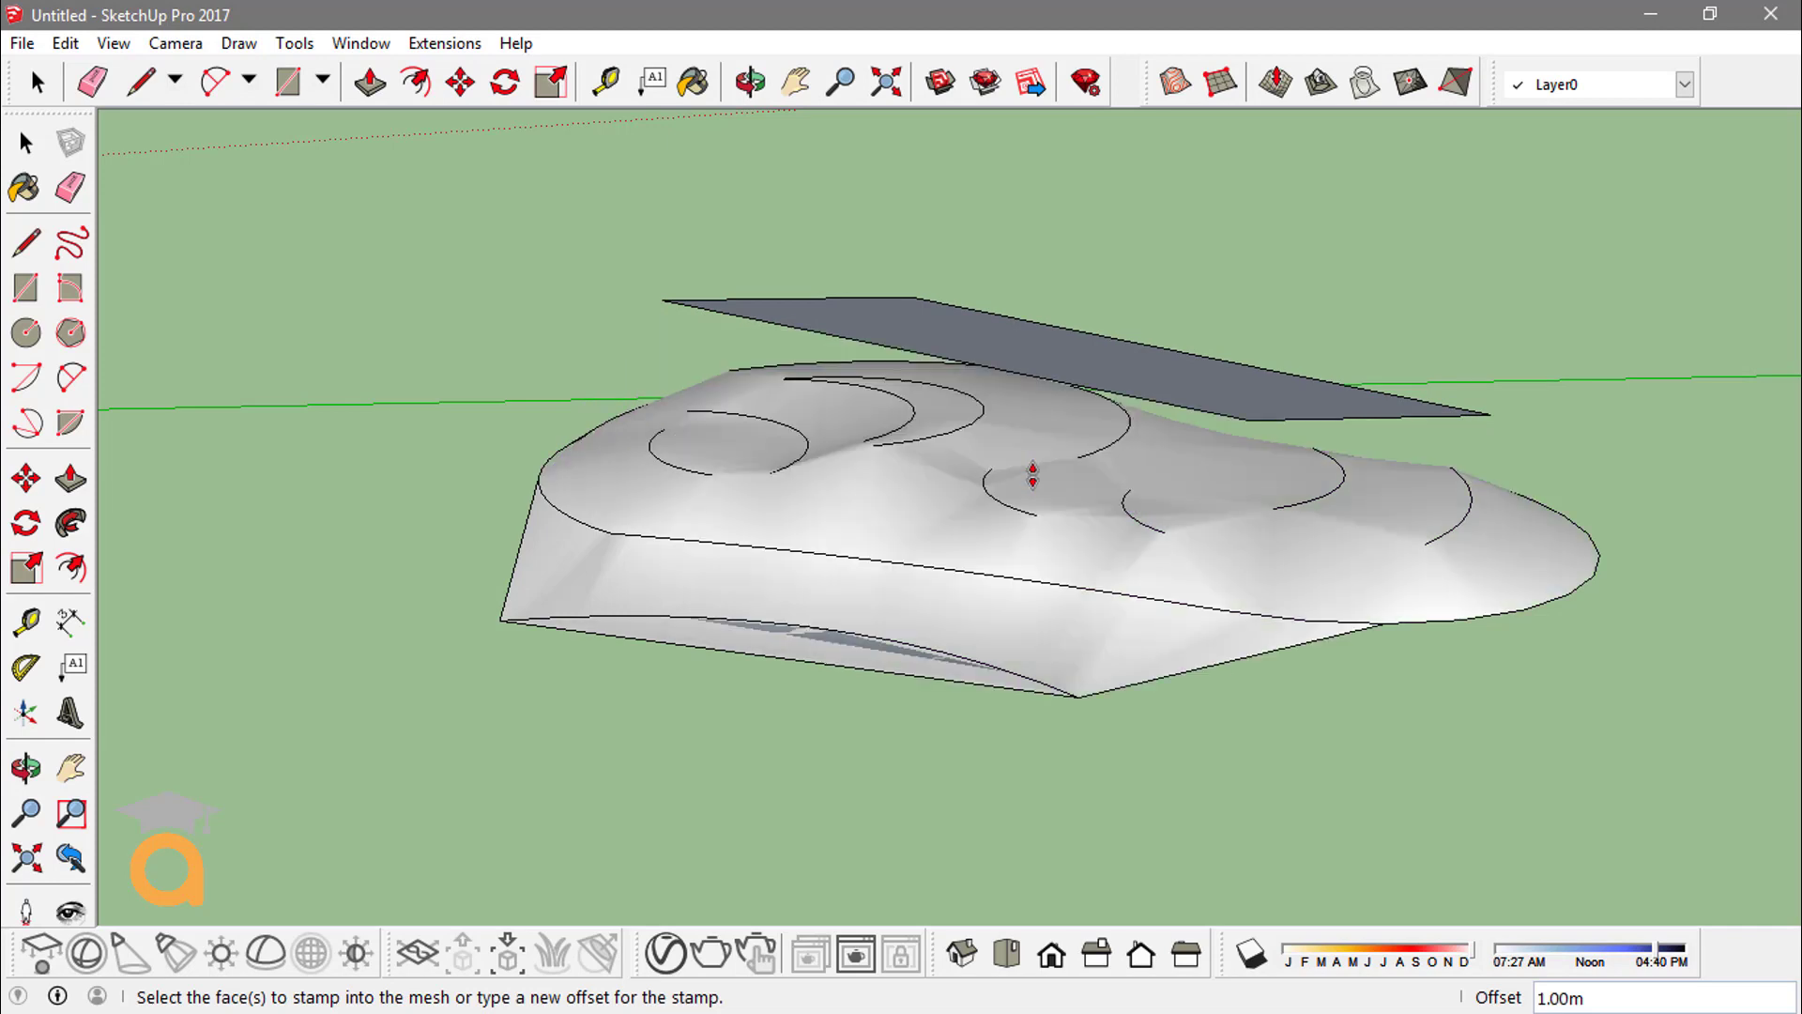
# Stamp the hovering rectangular face into the contour terrain with a 0.05 m offset, setting its elevation as a raised flat-topped platform
pyautogui.press('space')
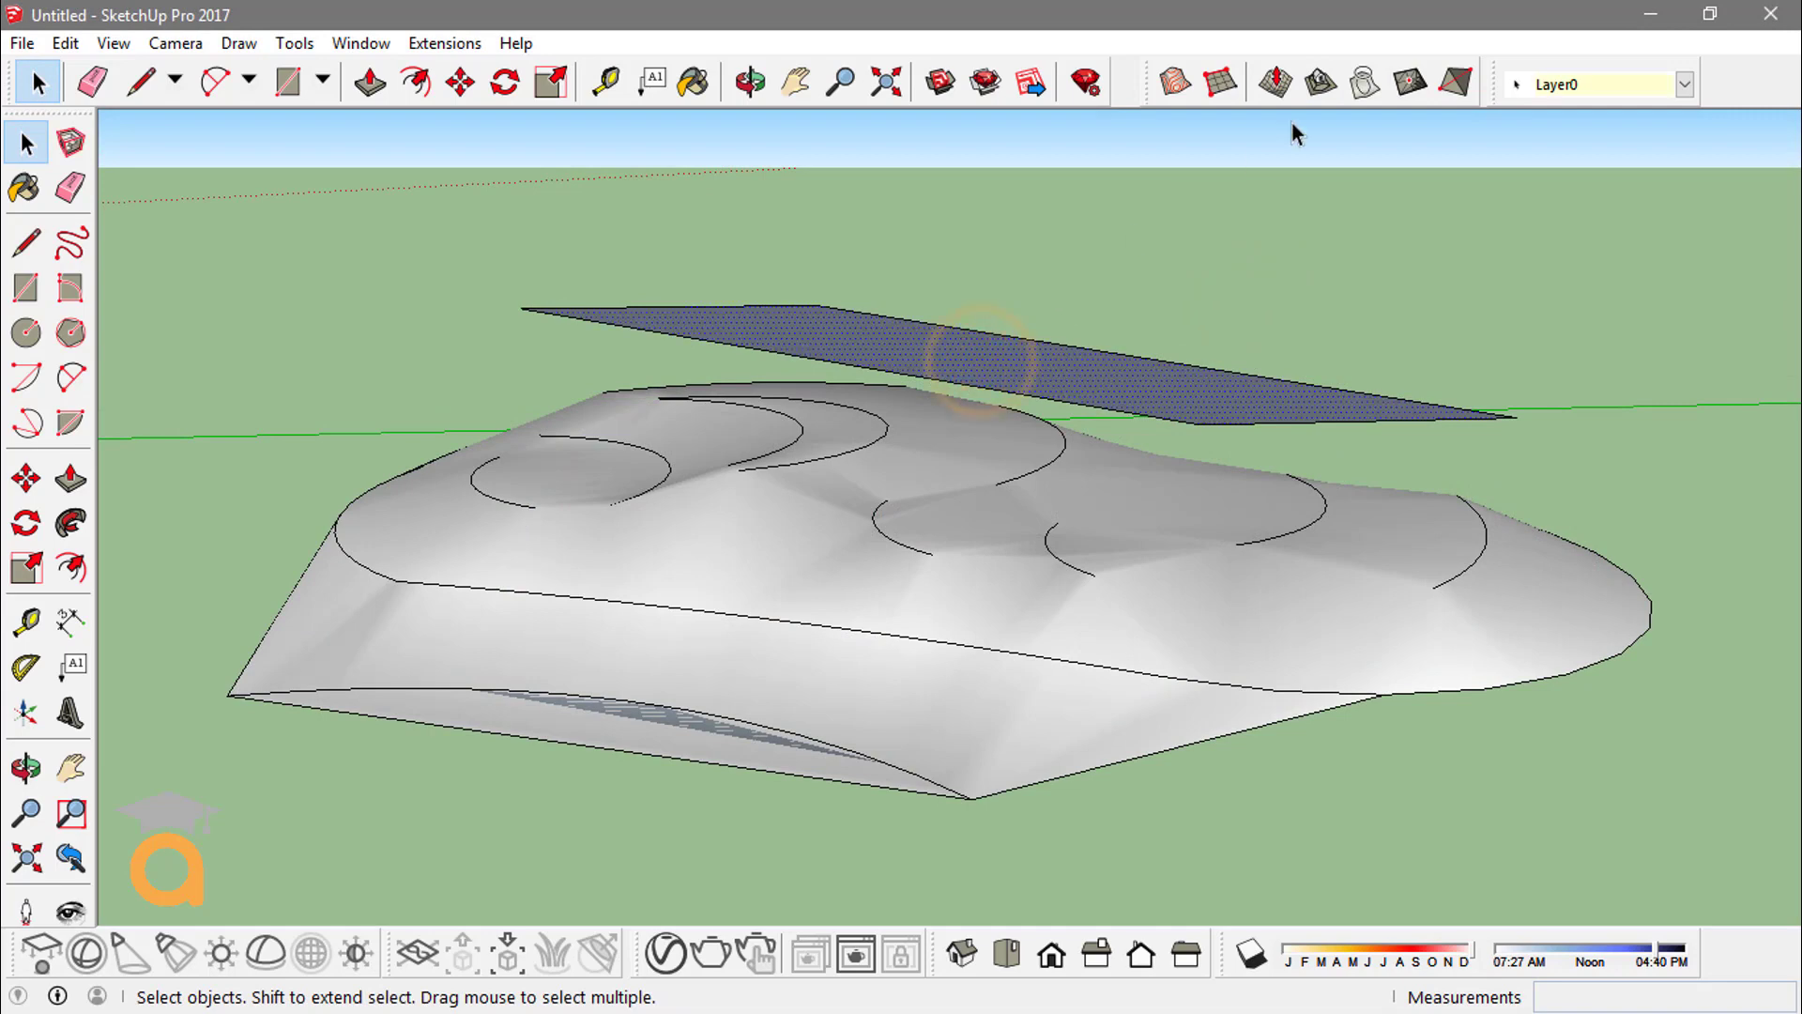
pyautogui.click(1321, 83)
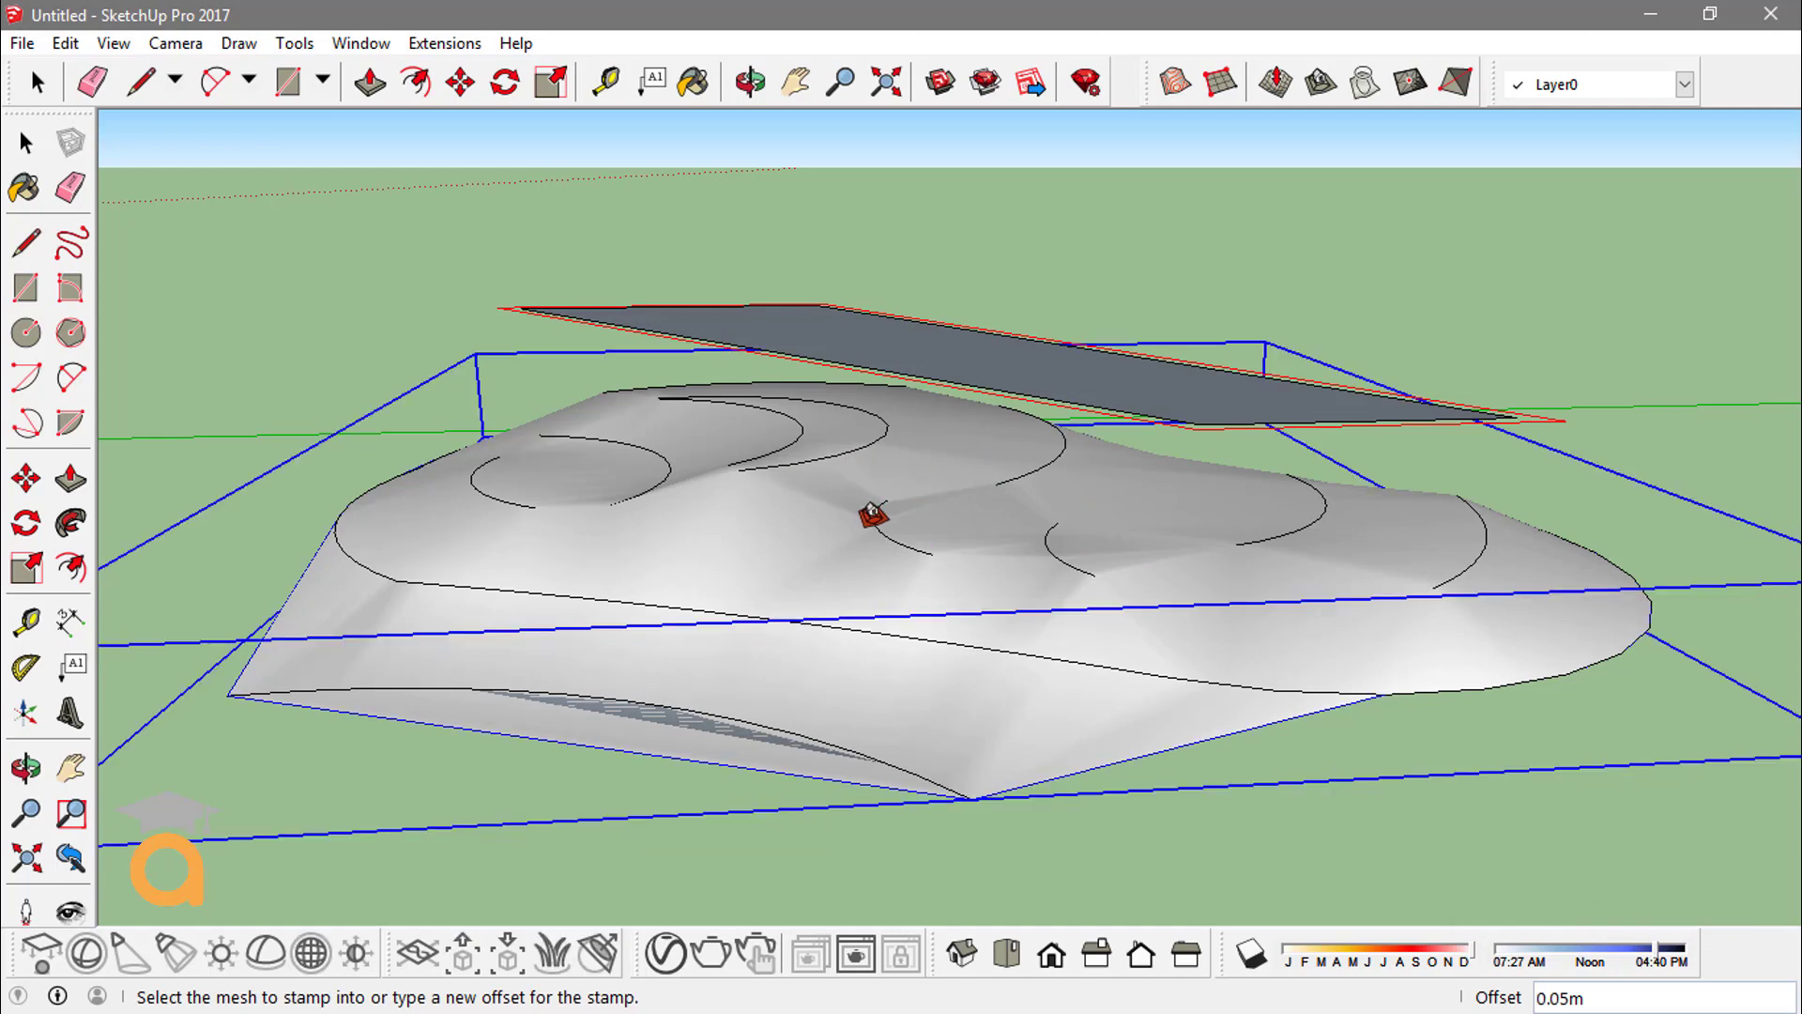
pyautogui.click(946, 513)
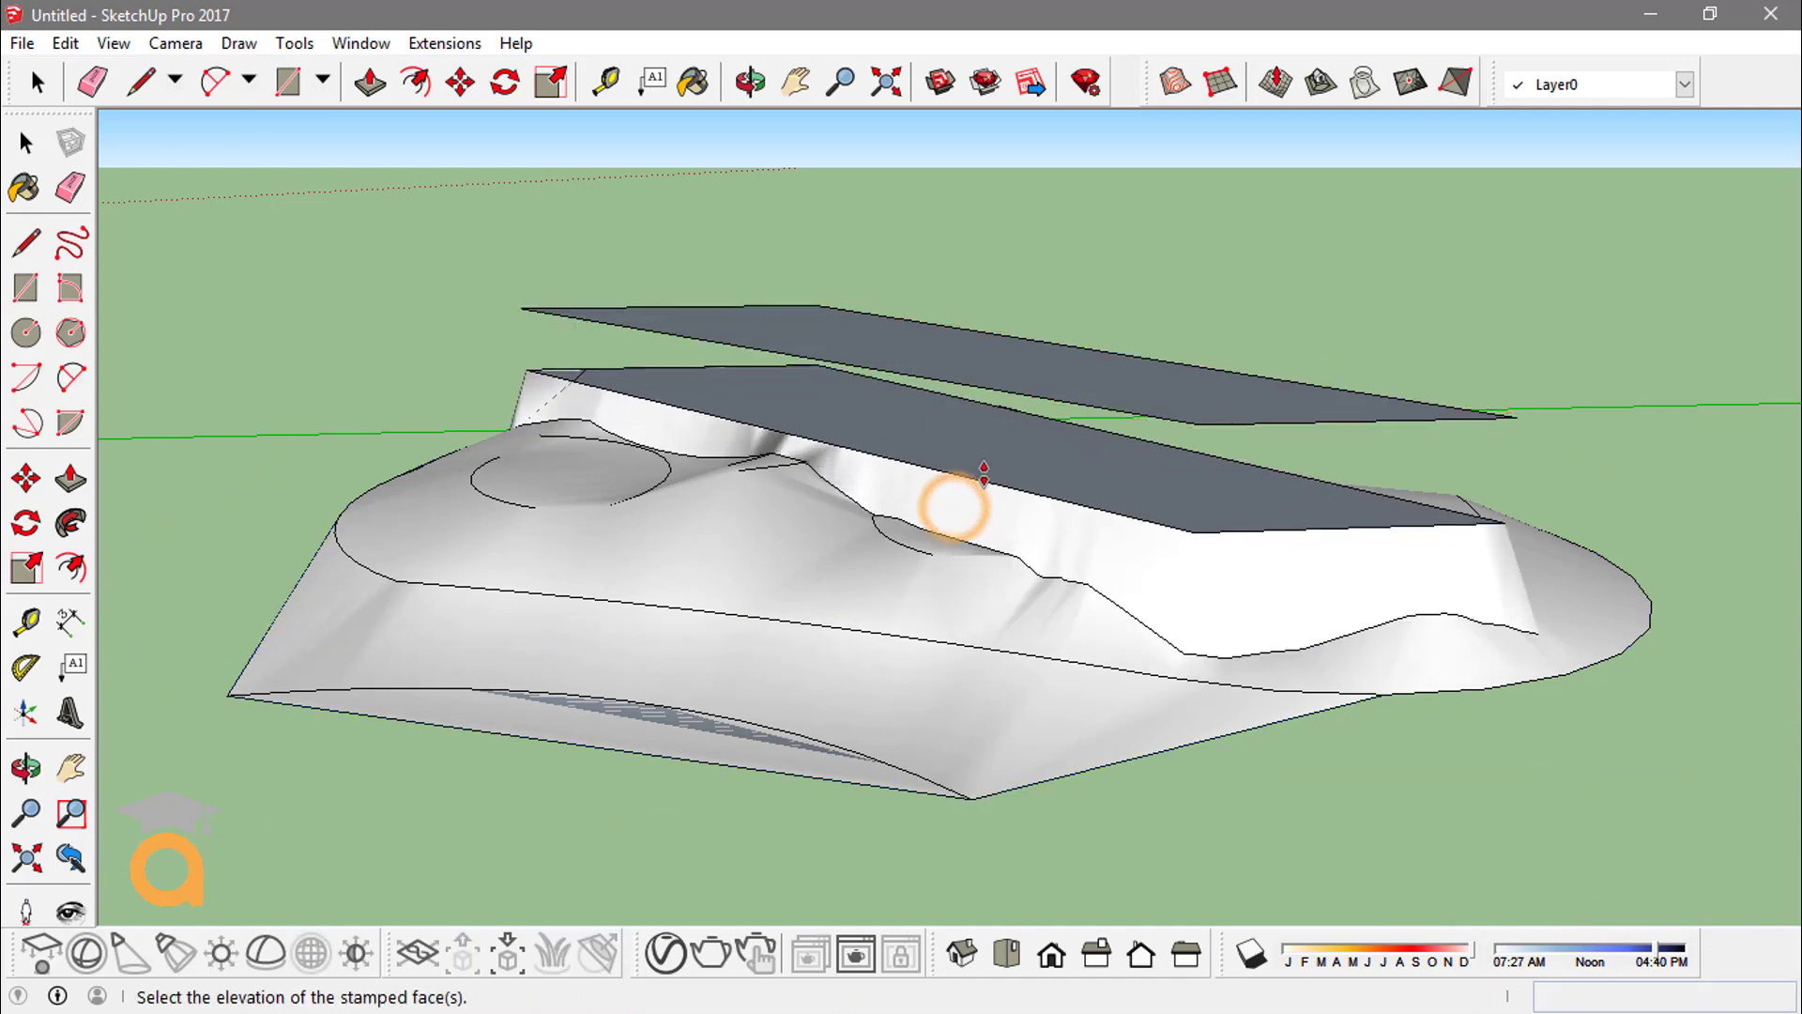
pyautogui.moveTo(1078, 459)
pyautogui.mouseDown(button='middle')
pyautogui.moveTo(1030, 435)
pyautogui.moveTo(1070, 475)
pyautogui.mouseUp(button='middle')
pyautogui.scroll(5, 1070, 475)
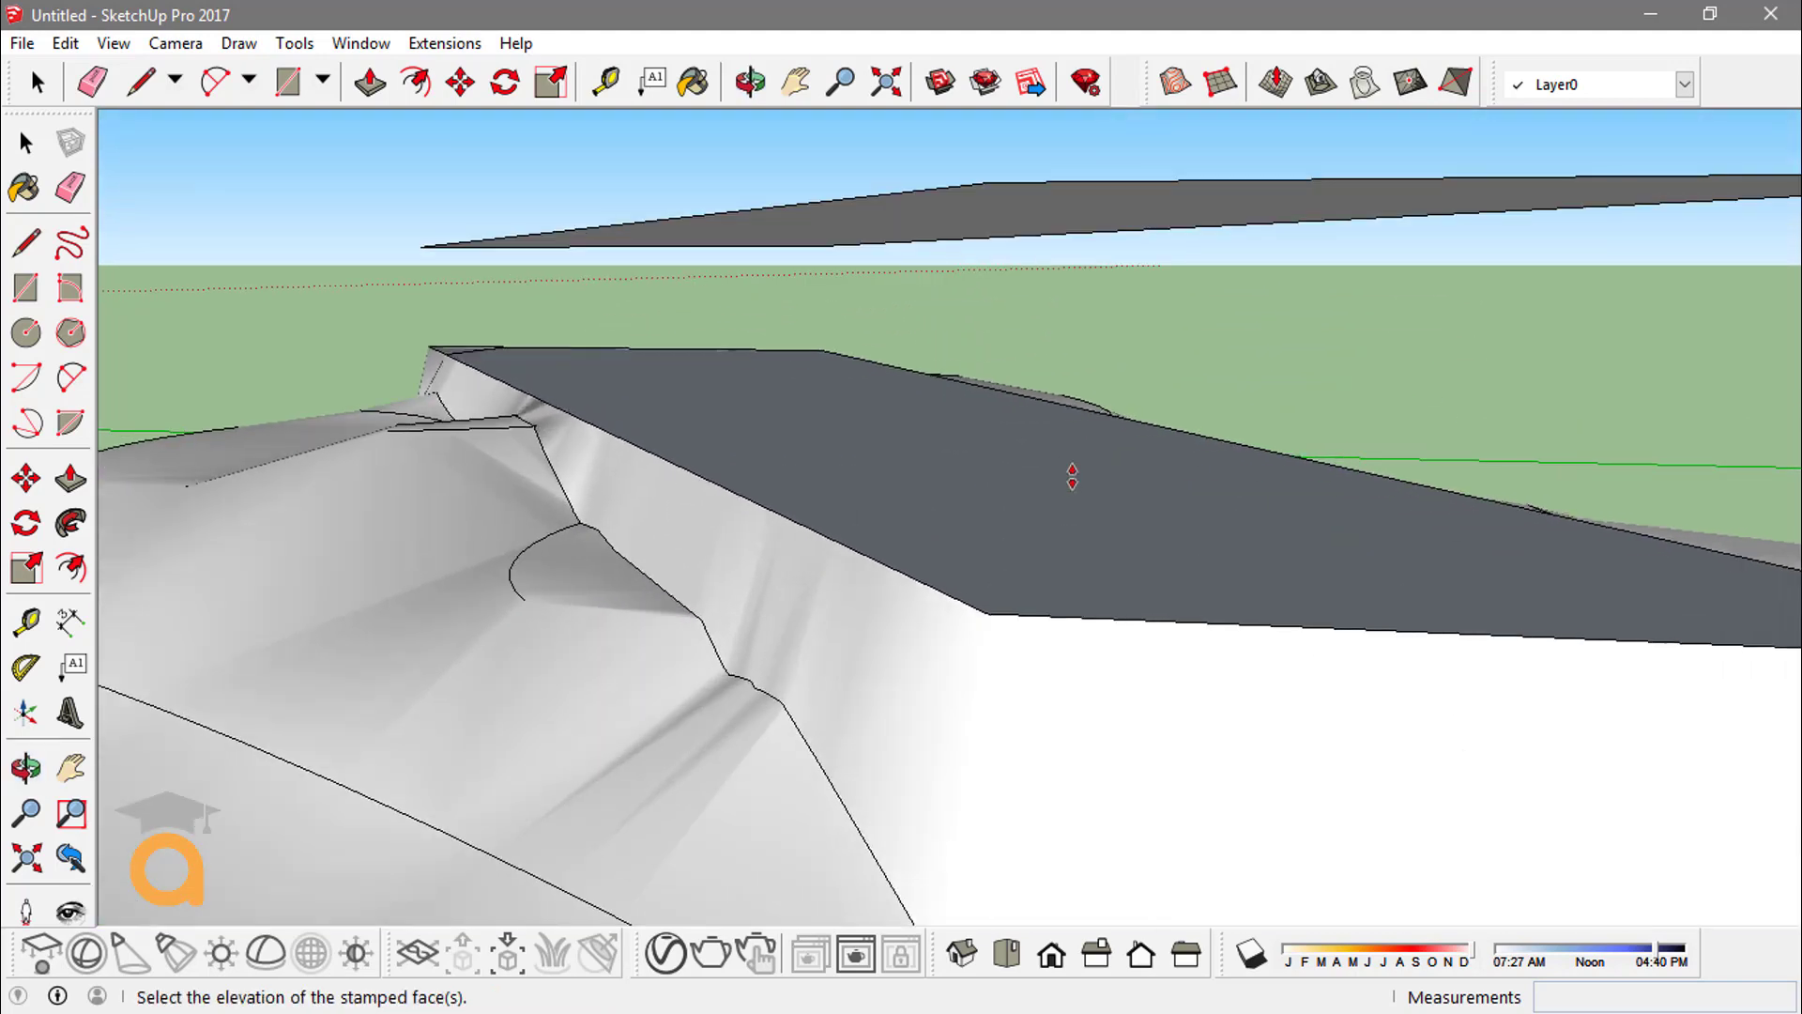
pyautogui.moveTo(951, 427)
pyautogui.mouseDown(button='middle')
pyautogui.moveTo(978, 462)
pyautogui.moveTo(950, 455)
pyautogui.mouseUp(button='middle')
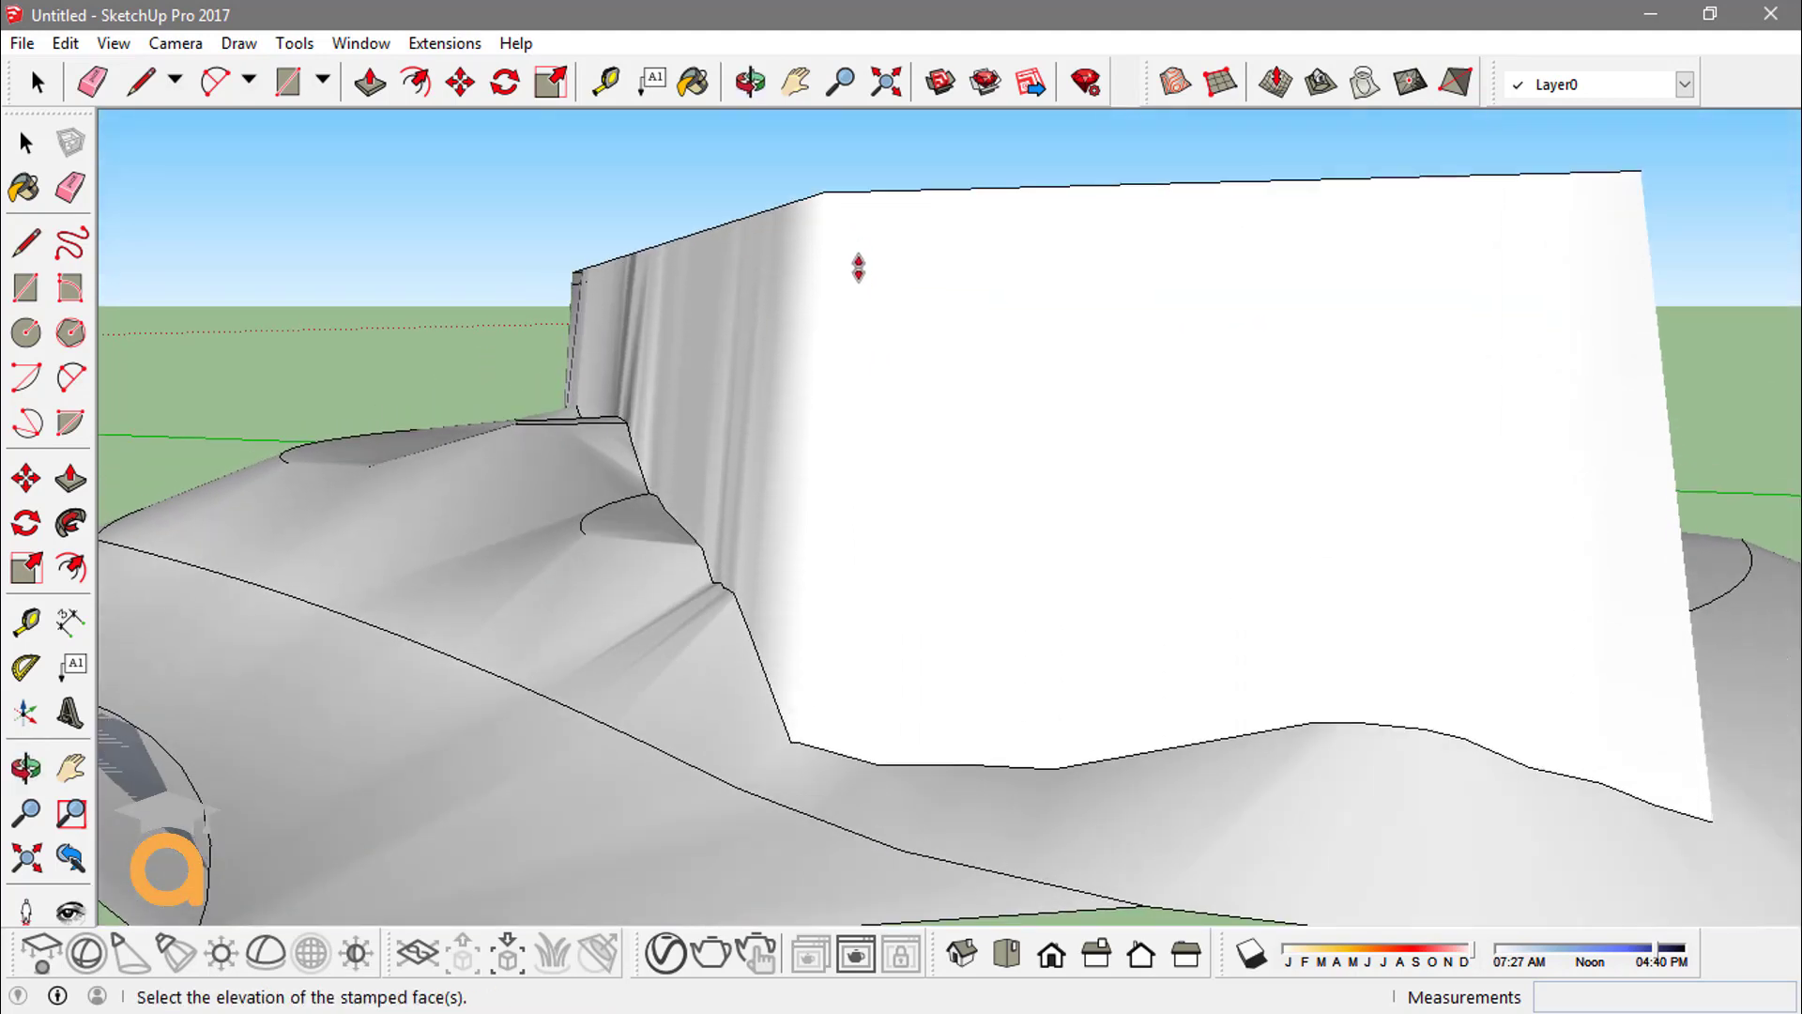
pyautogui.moveTo(849, 270); pyautogui.dragTo(817, 354, button='middle')
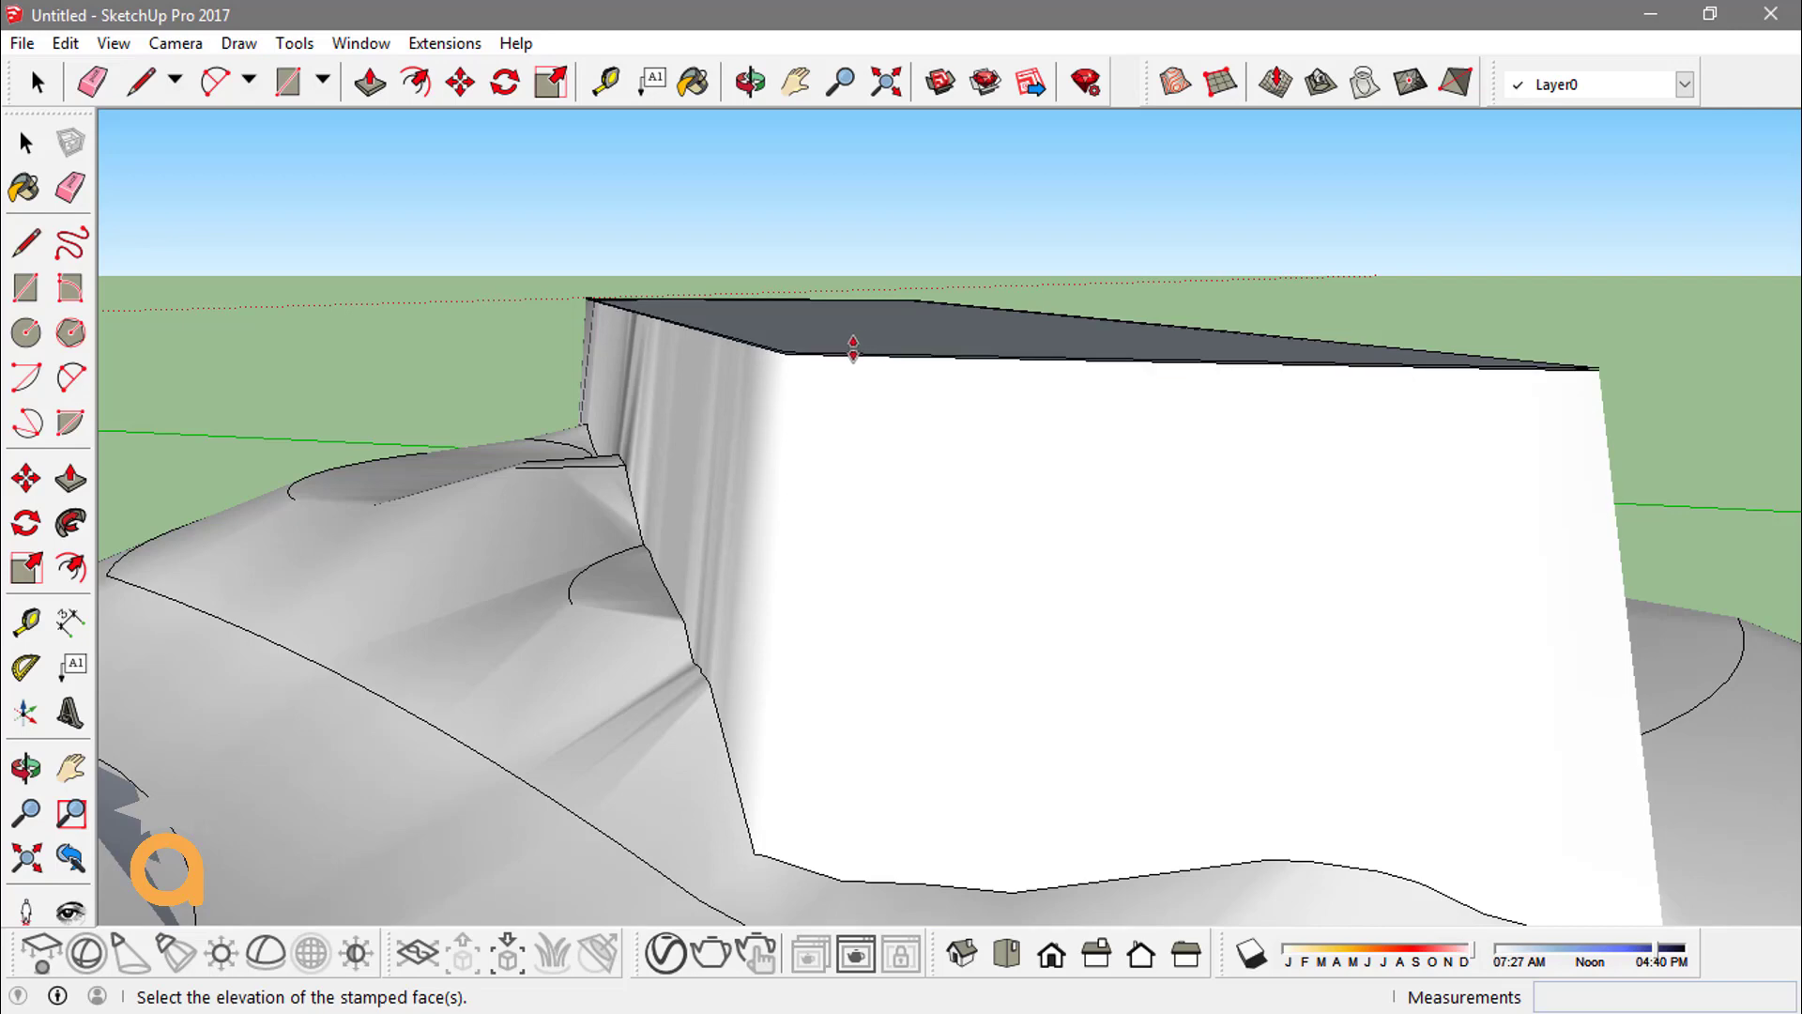
pyautogui.click(854, 349)
pyautogui.click(847, 346)
pyautogui.moveTo(837, 331); pyautogui.dragTo(1391, 266, button='middle')
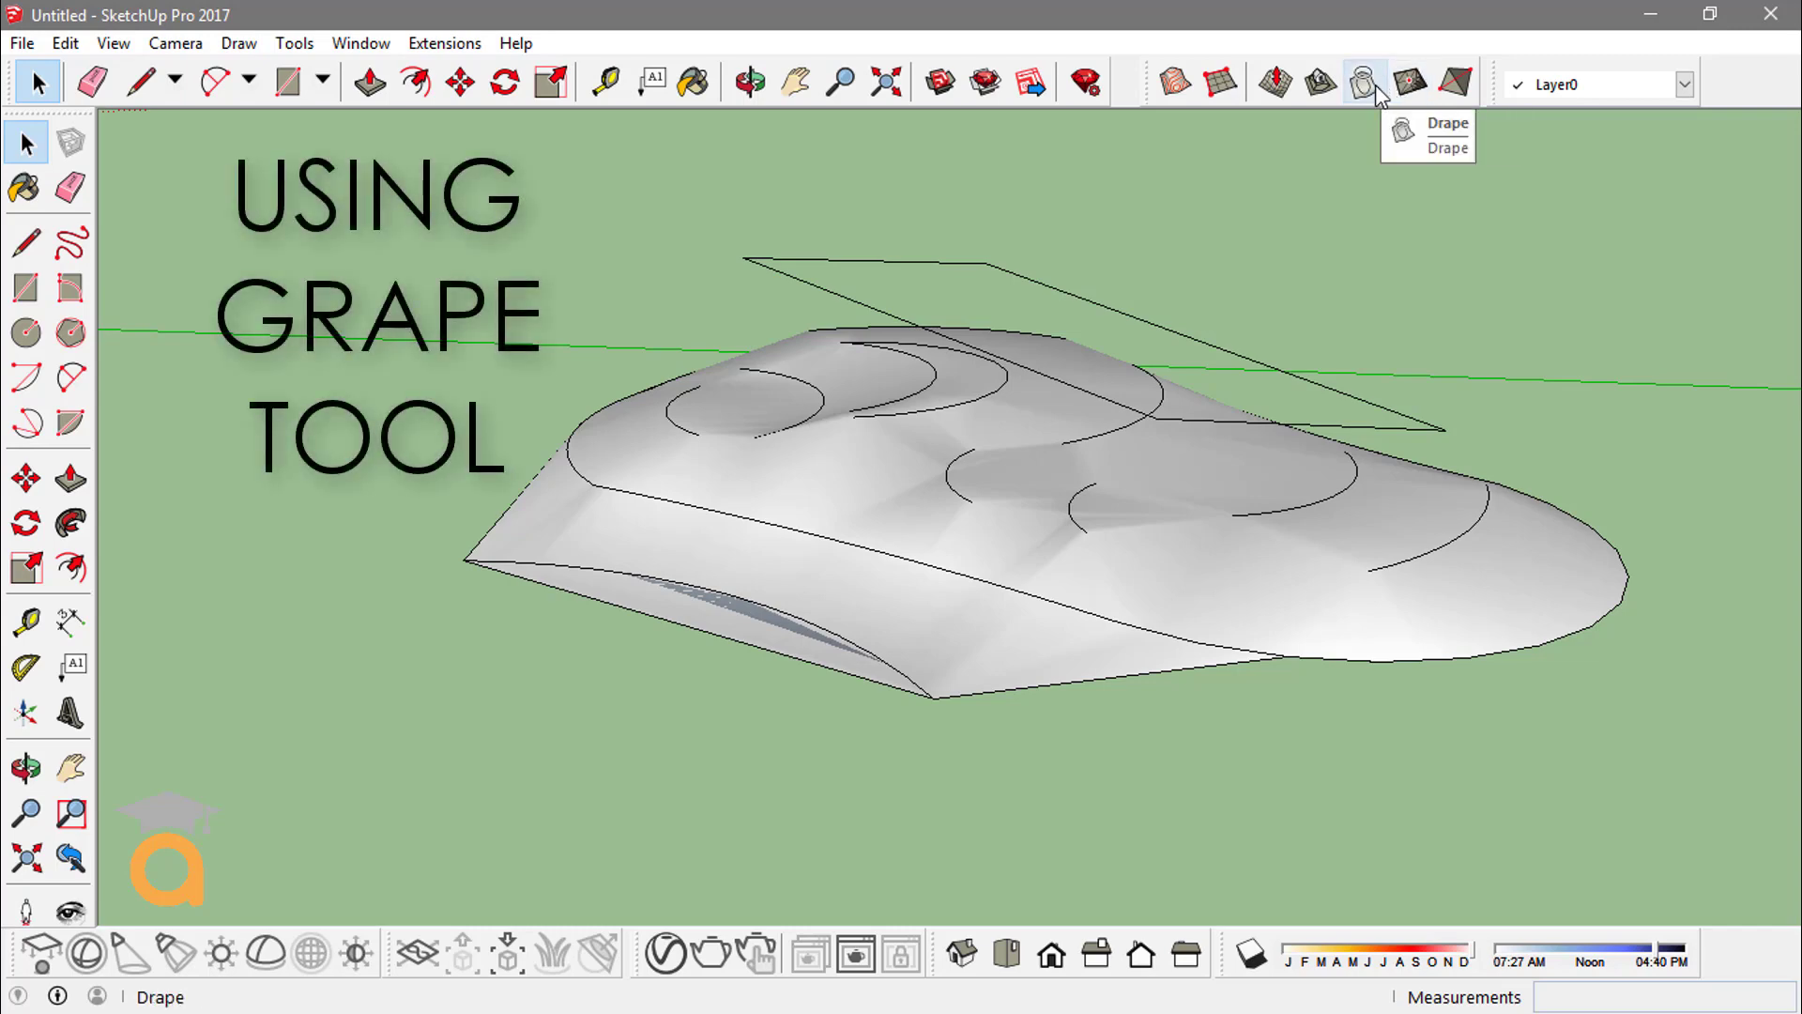
# Select all four edges of the rectangular outline hovering above the terrain
pyautogui.moveTo(1352, 178); pyautogui.dragTo(1292, 233, button='middle')
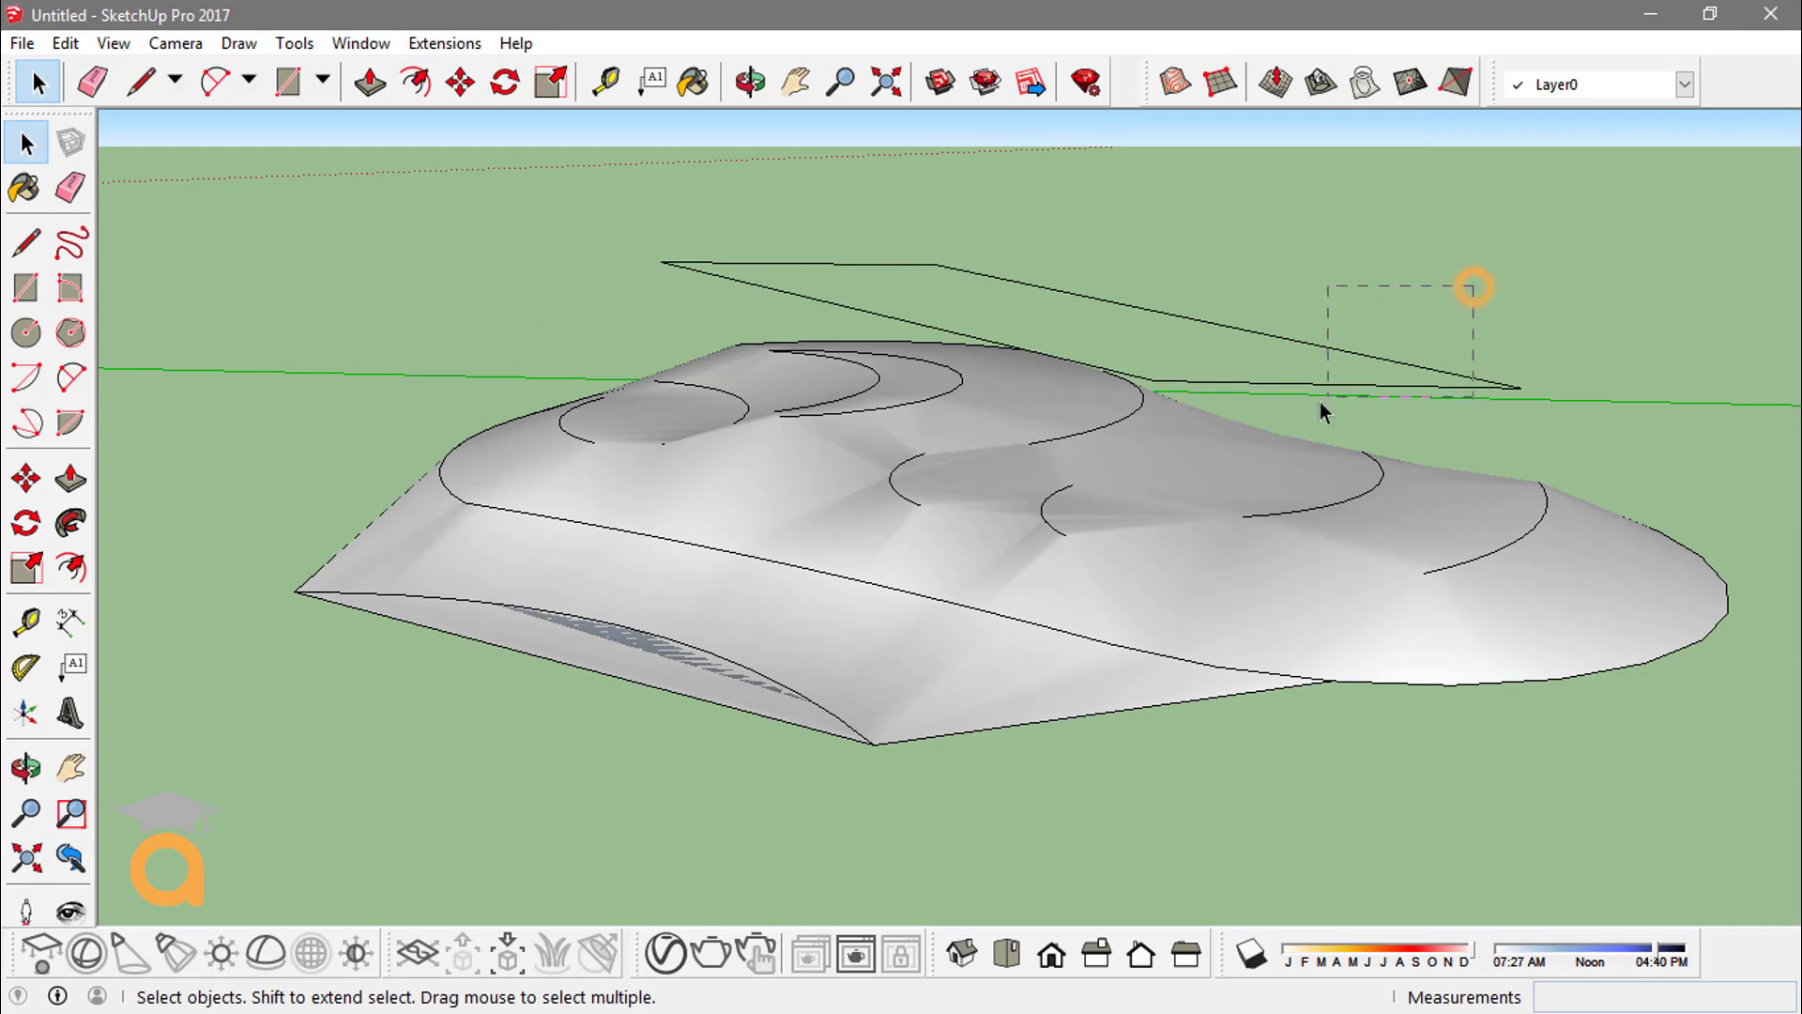
pyautogui.moveTo(1235, 392); pyautogui.dragTo(1234, 392)
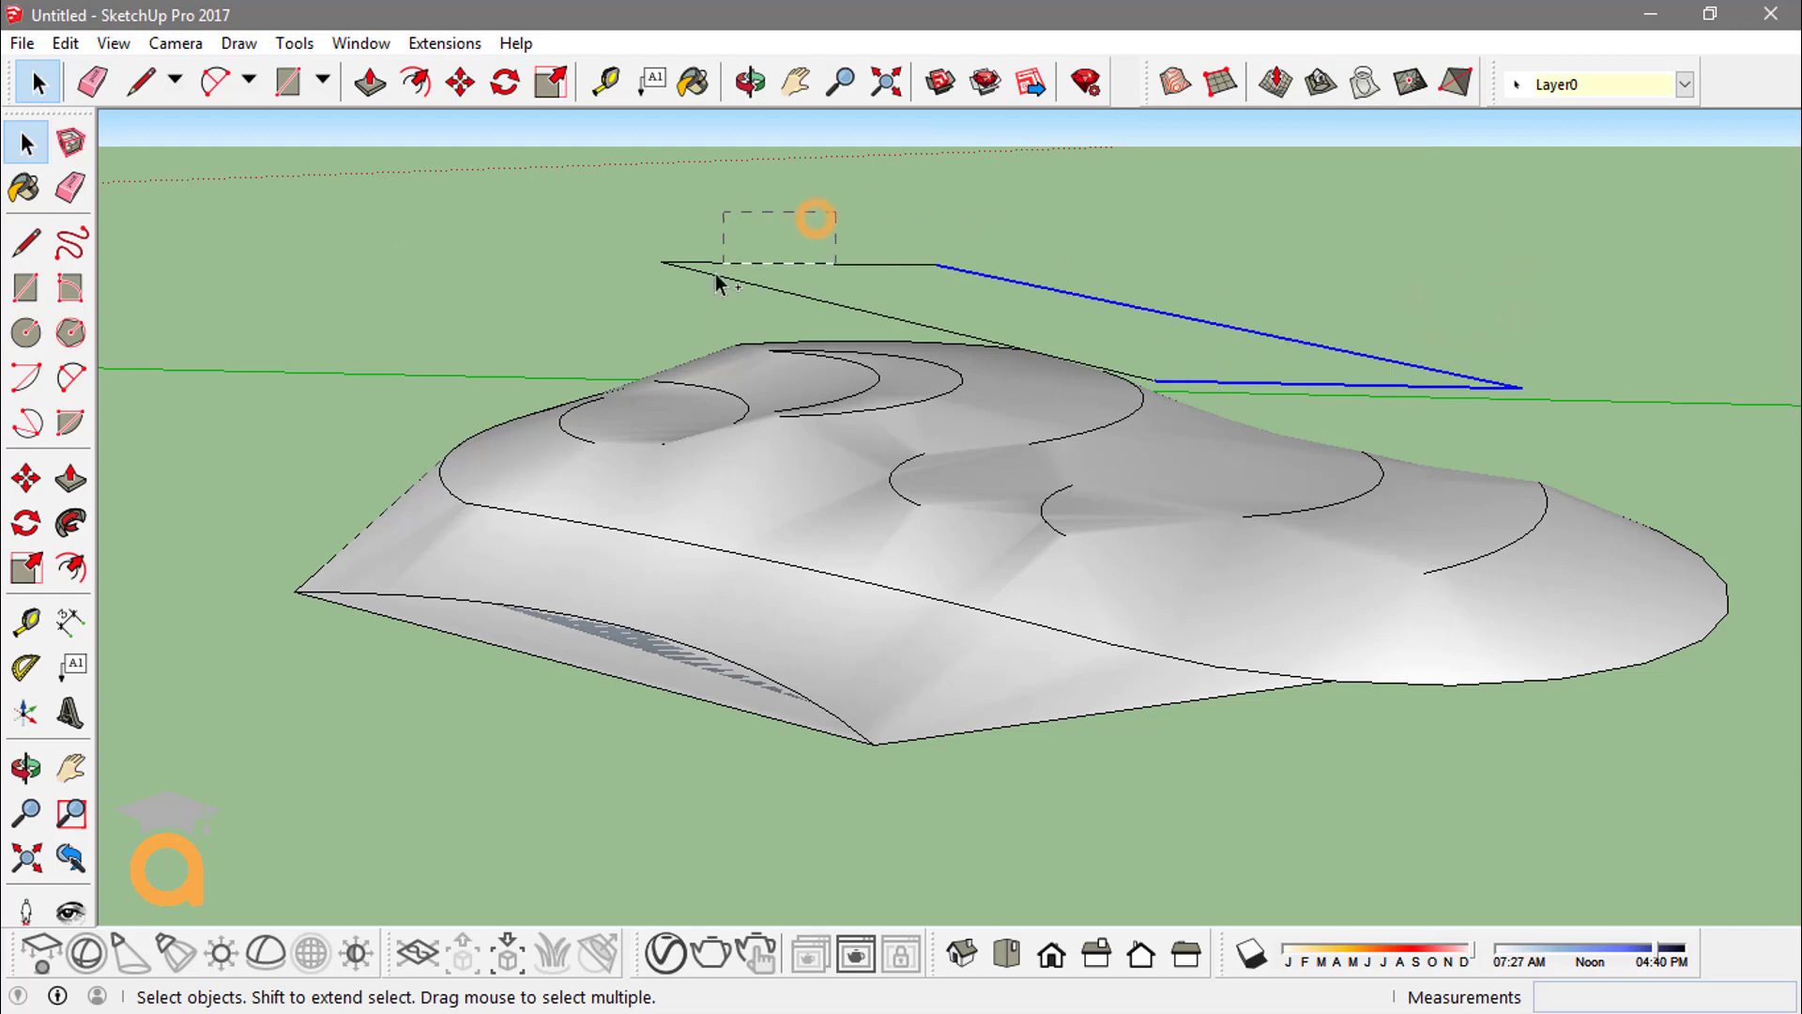
pyautogui.keyDown('ctrl'); pyautogui.moveTo(717, 279); pyautogui.dragTo(715, 280); pyautogui.keyUp('ctrl')
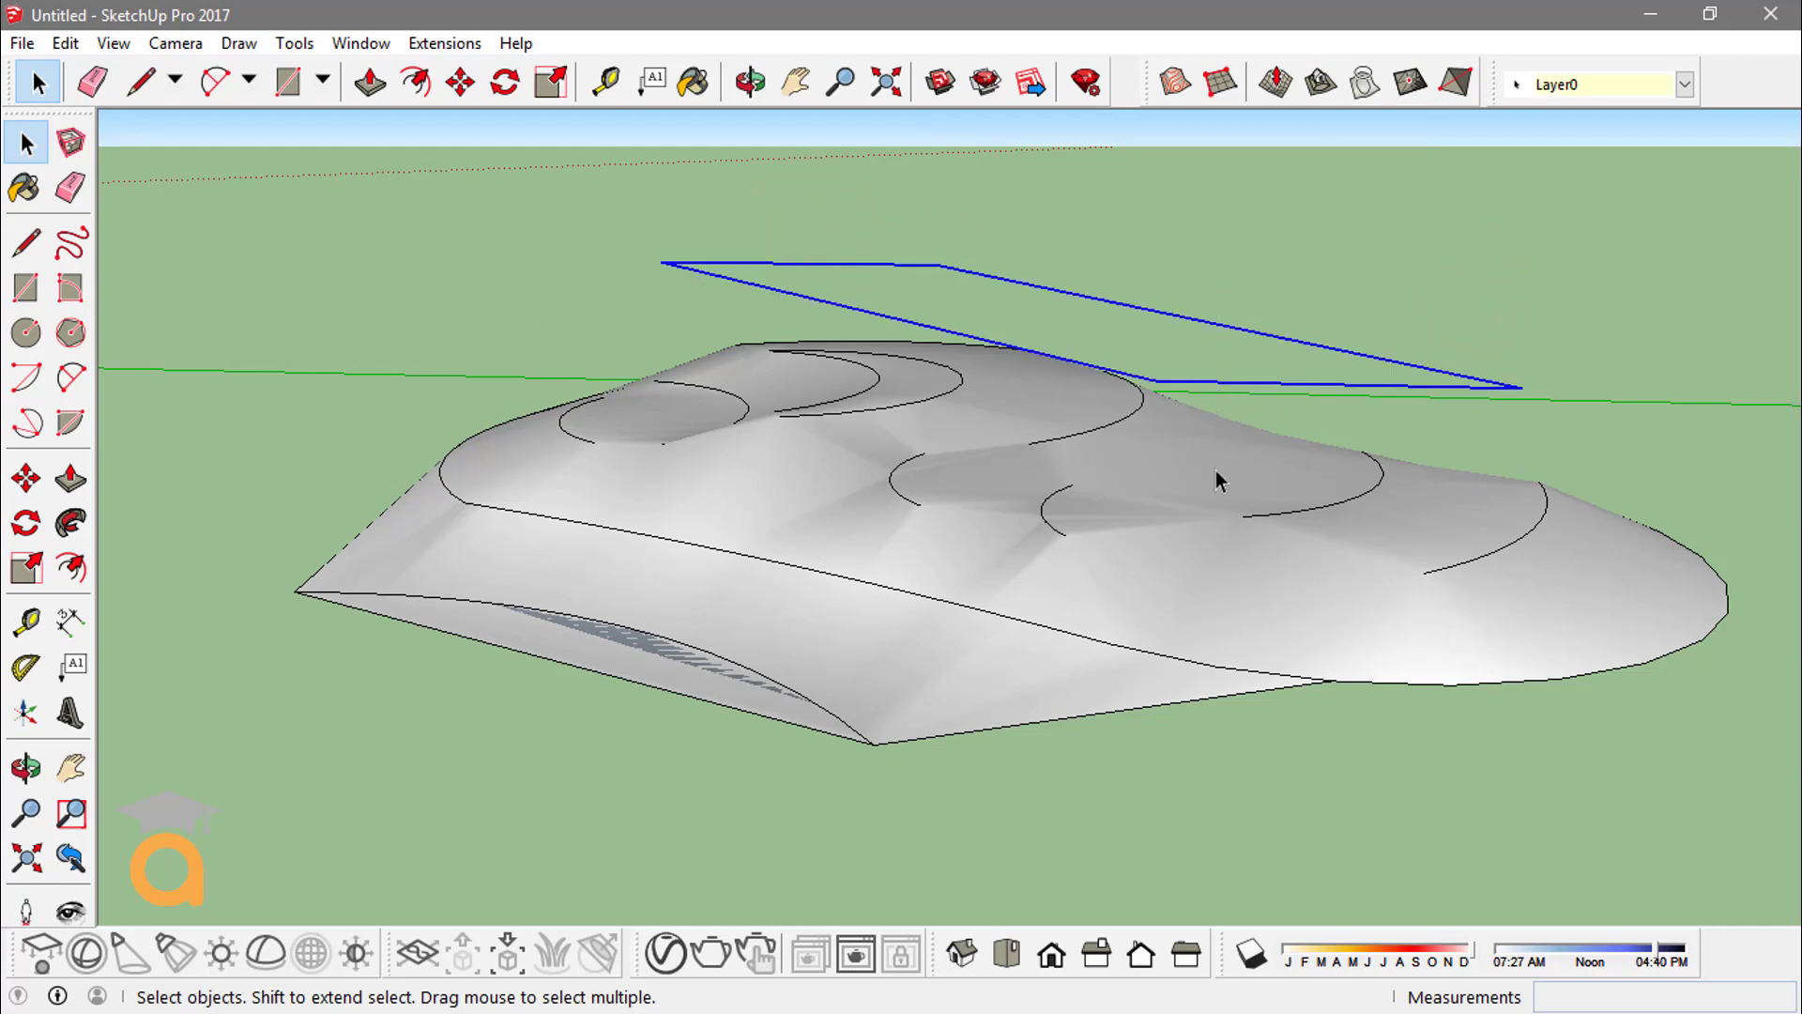
pyautogui.click(1235, 507)
pyautogui.click(1279, 225)
pyautogui.moveTo(1344, 330); pyautogui.dragTo(1399, 277, button='middle')
pyautogui.moveTo(1404, 271); pyautogui.dragTo(1161, 347)
pyautogui.keyDown('ctrl'); pyautogui.moveTo(786, 197); pyautogui.dragTo(682, 307); pyautogui.keyUp('ctrl')
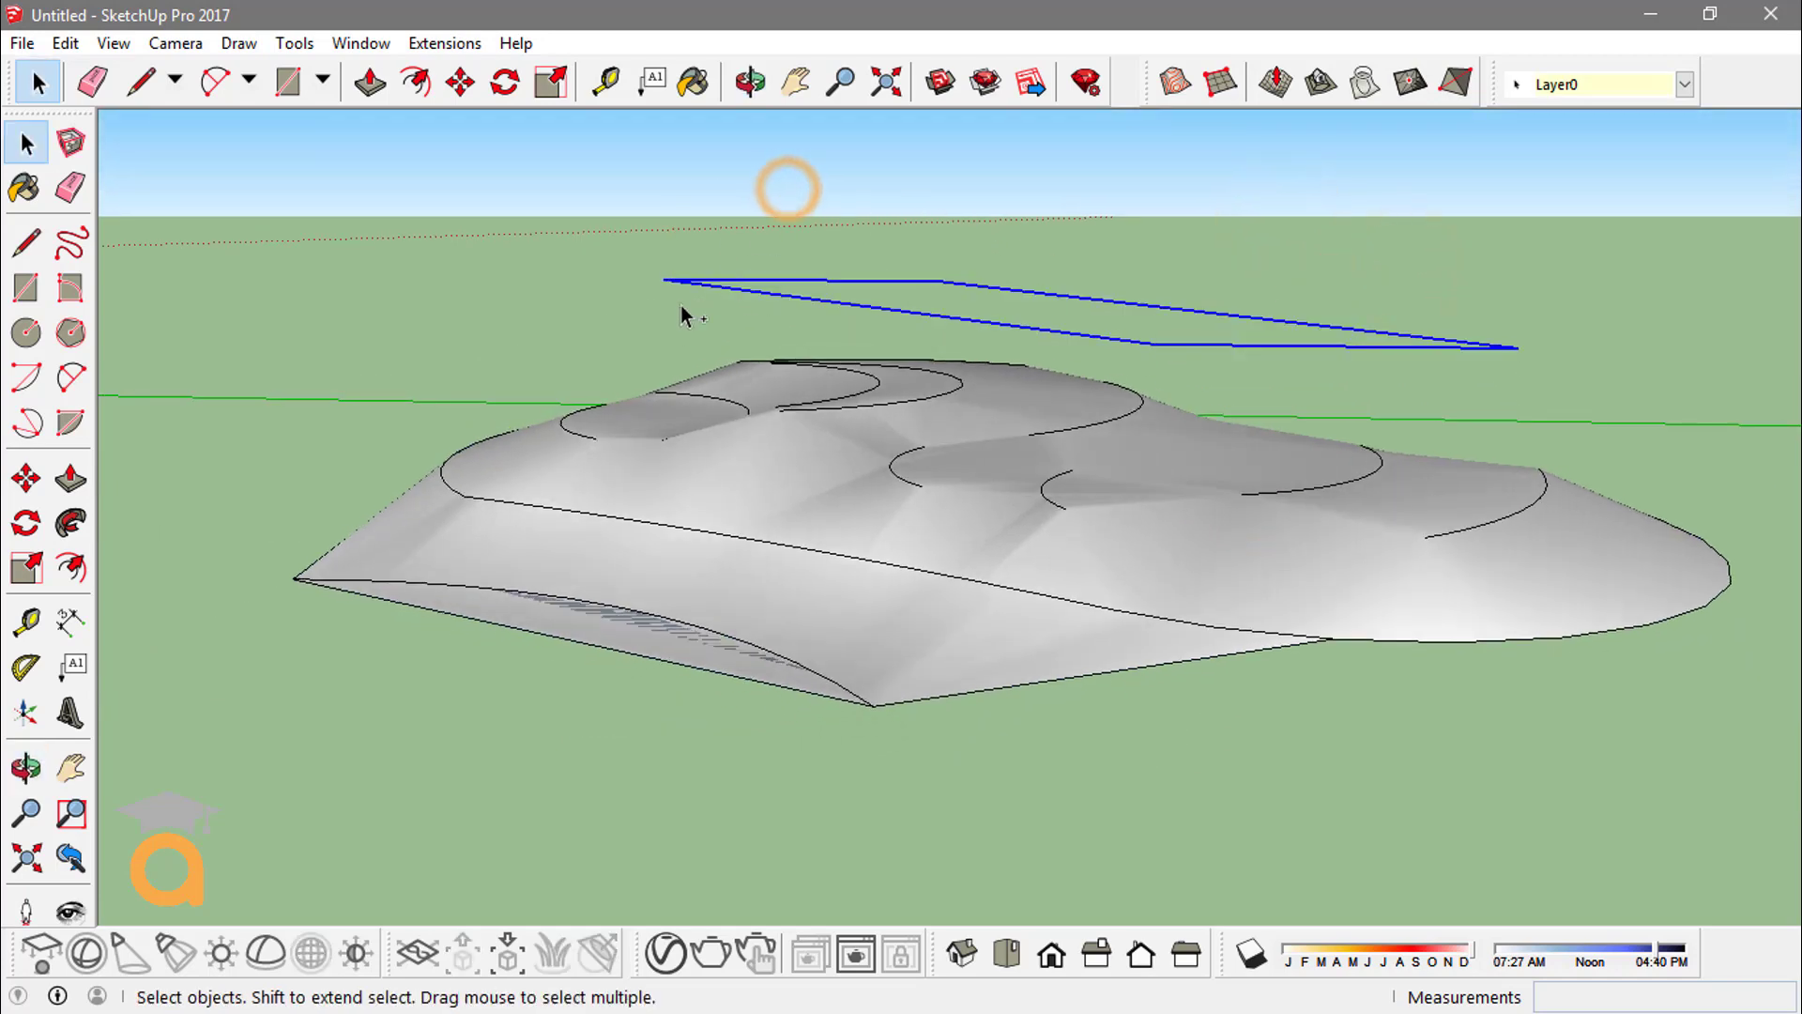
# Drape the selected rectangular outline onto the terrain mesh
pyautogui.click(1366, 86)
pyautogui.click(1089, 470)
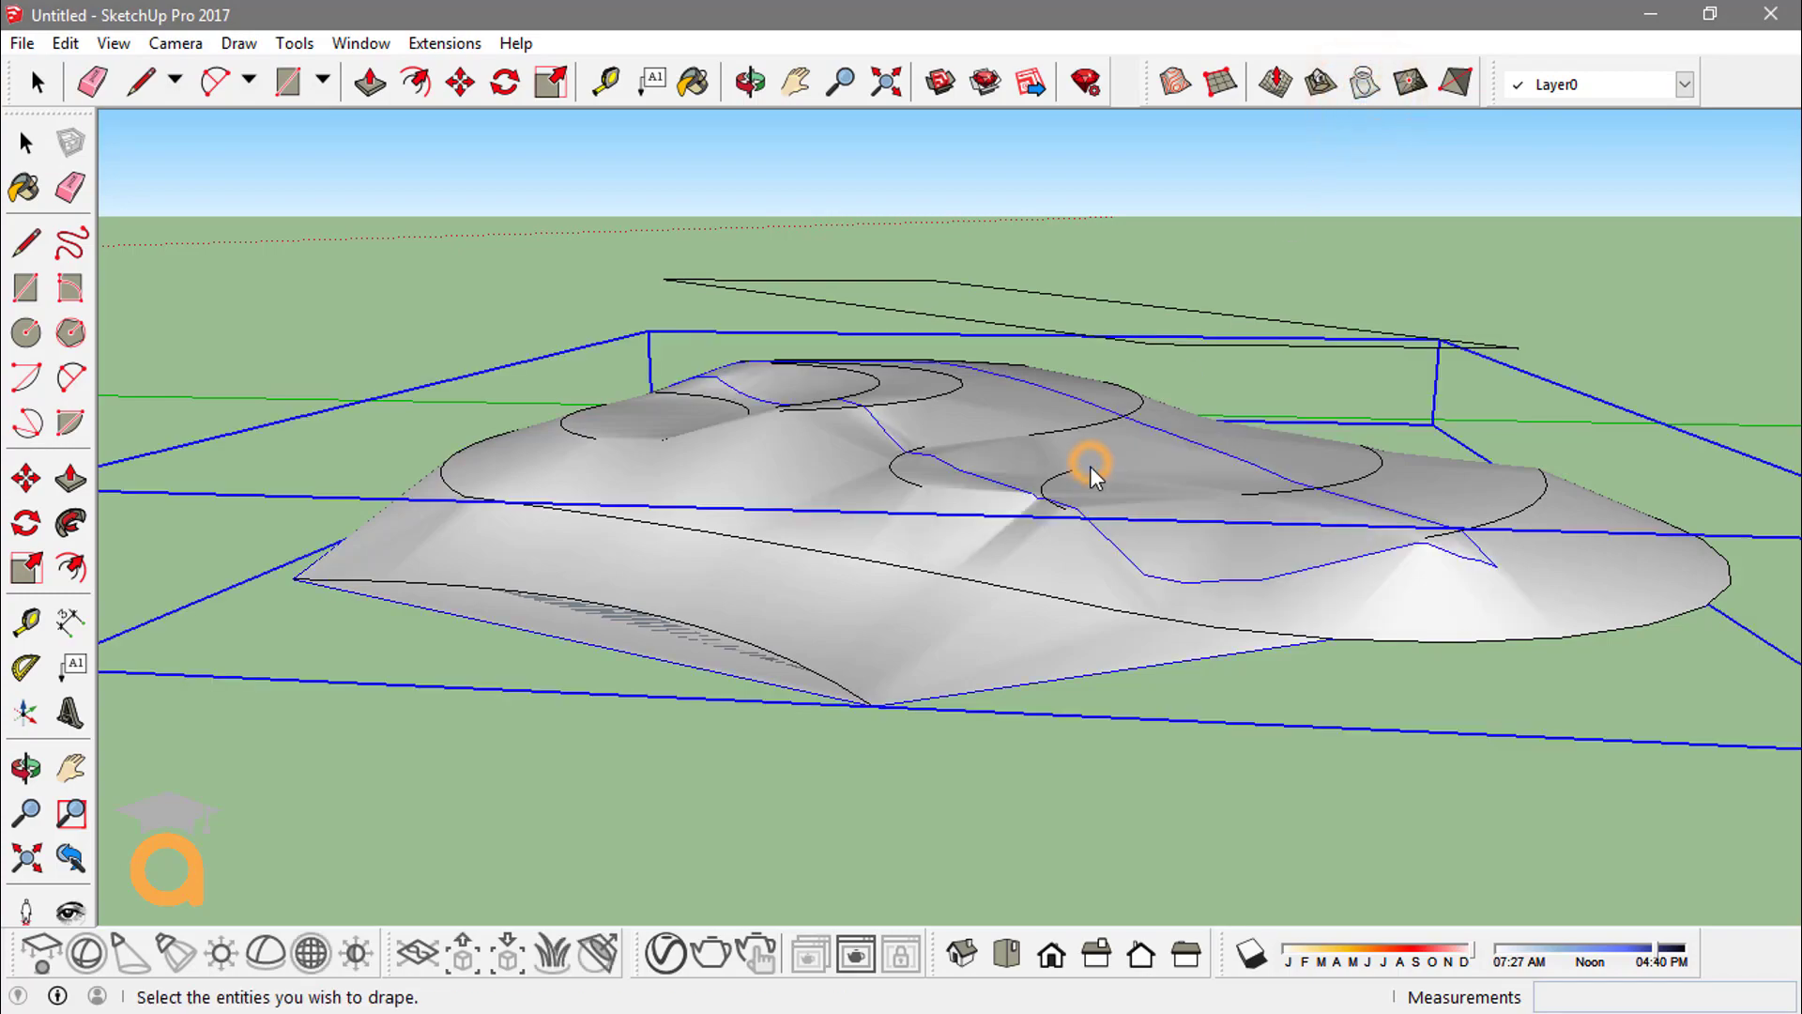
pyautogui.moveTo(1304, 503); pyautogui.dragTo(994, 616, button='middle')
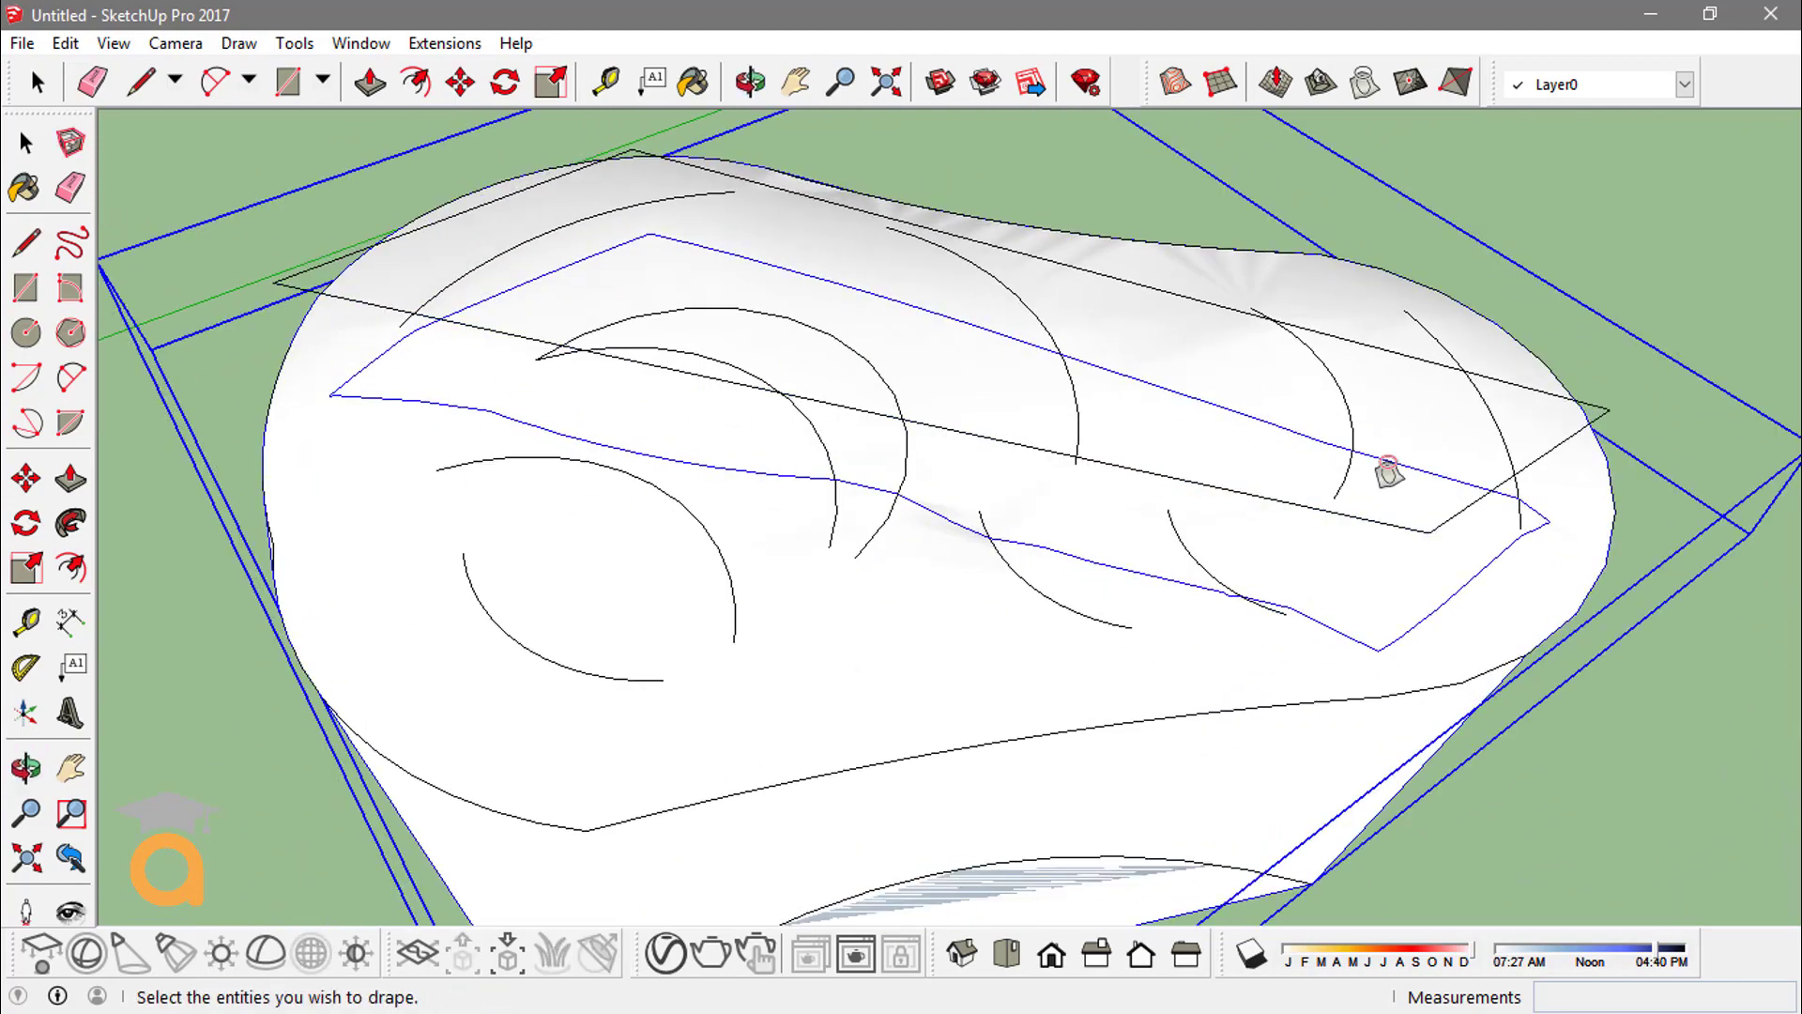
pyautogui.moveTo(1461, 572); pyautogui.dragTo(1168, 273, button='middle')
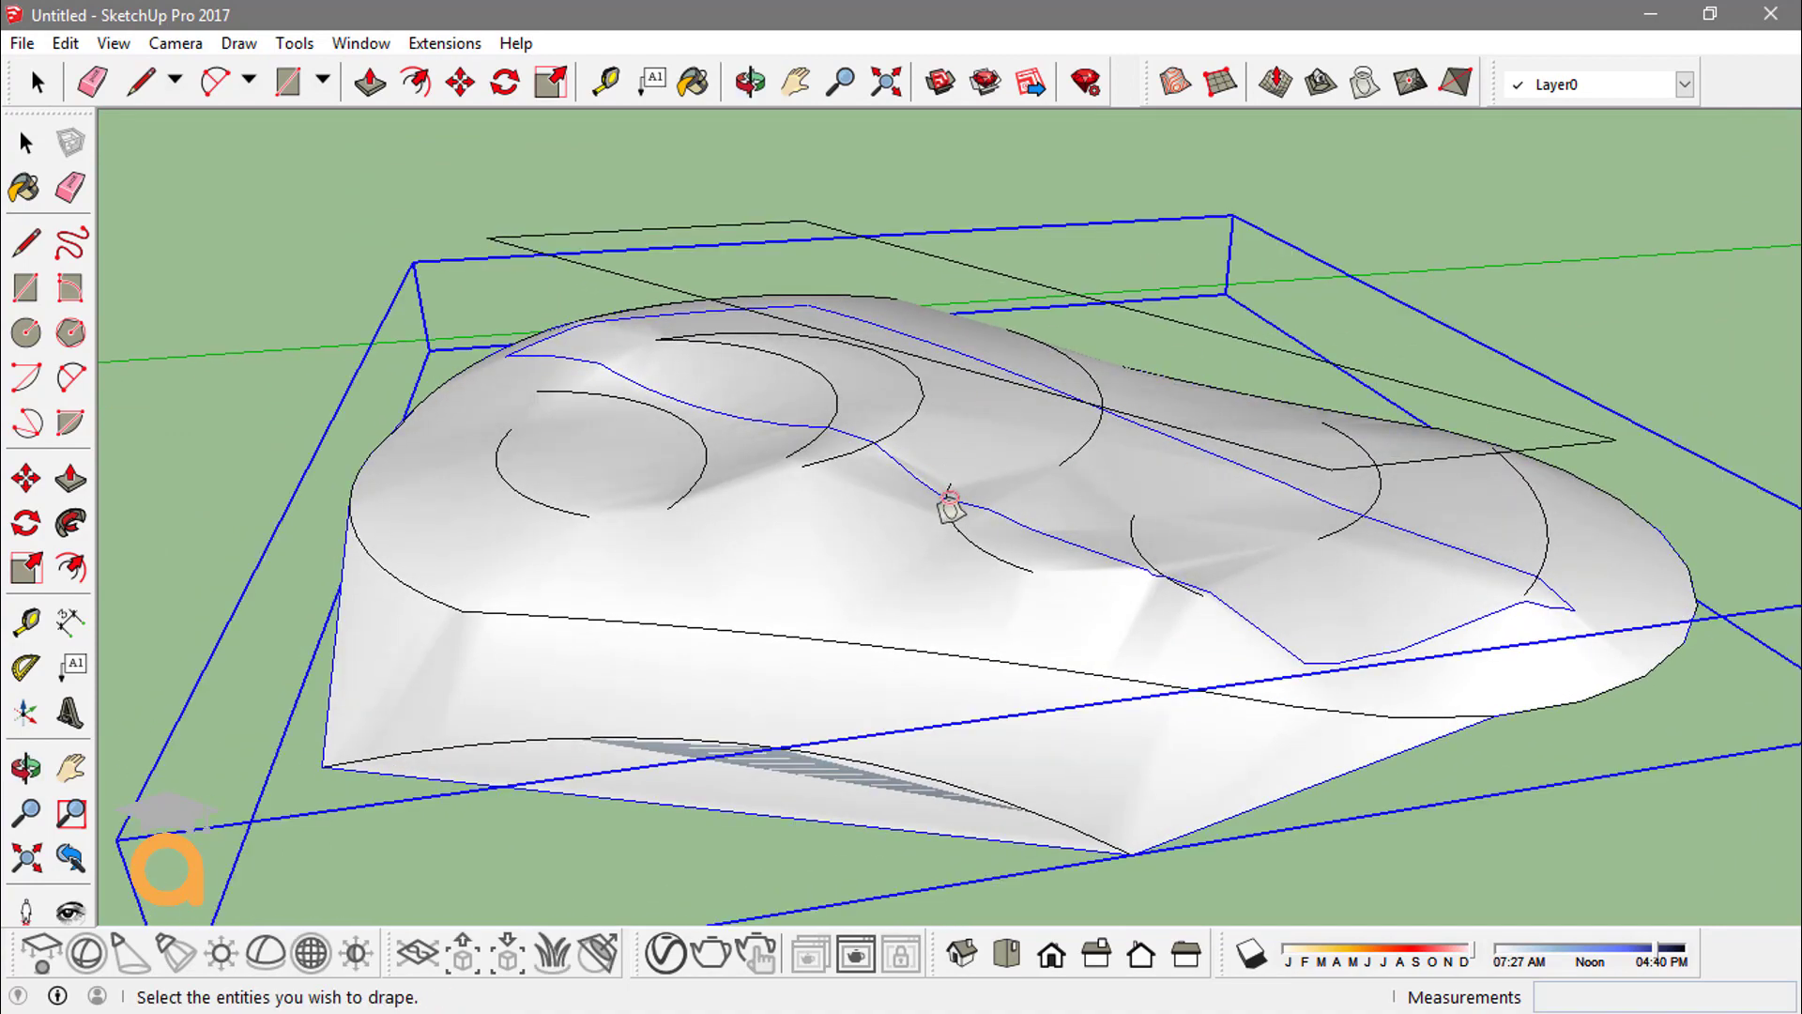
# Open the terrain group for editing and delete the surface strip enclosed by the draped outline
pyautogui.click(955, 504)
pyautogui.moveTo(967, 505)
pyautogui.mouseDown(button='middle')
pyautogui.moveTo(1315, 567)
pyautogui.moveTo(901, 563)
pyautogui.moveTo(956, 510)
pyautogui.mouseUp(button='middle')
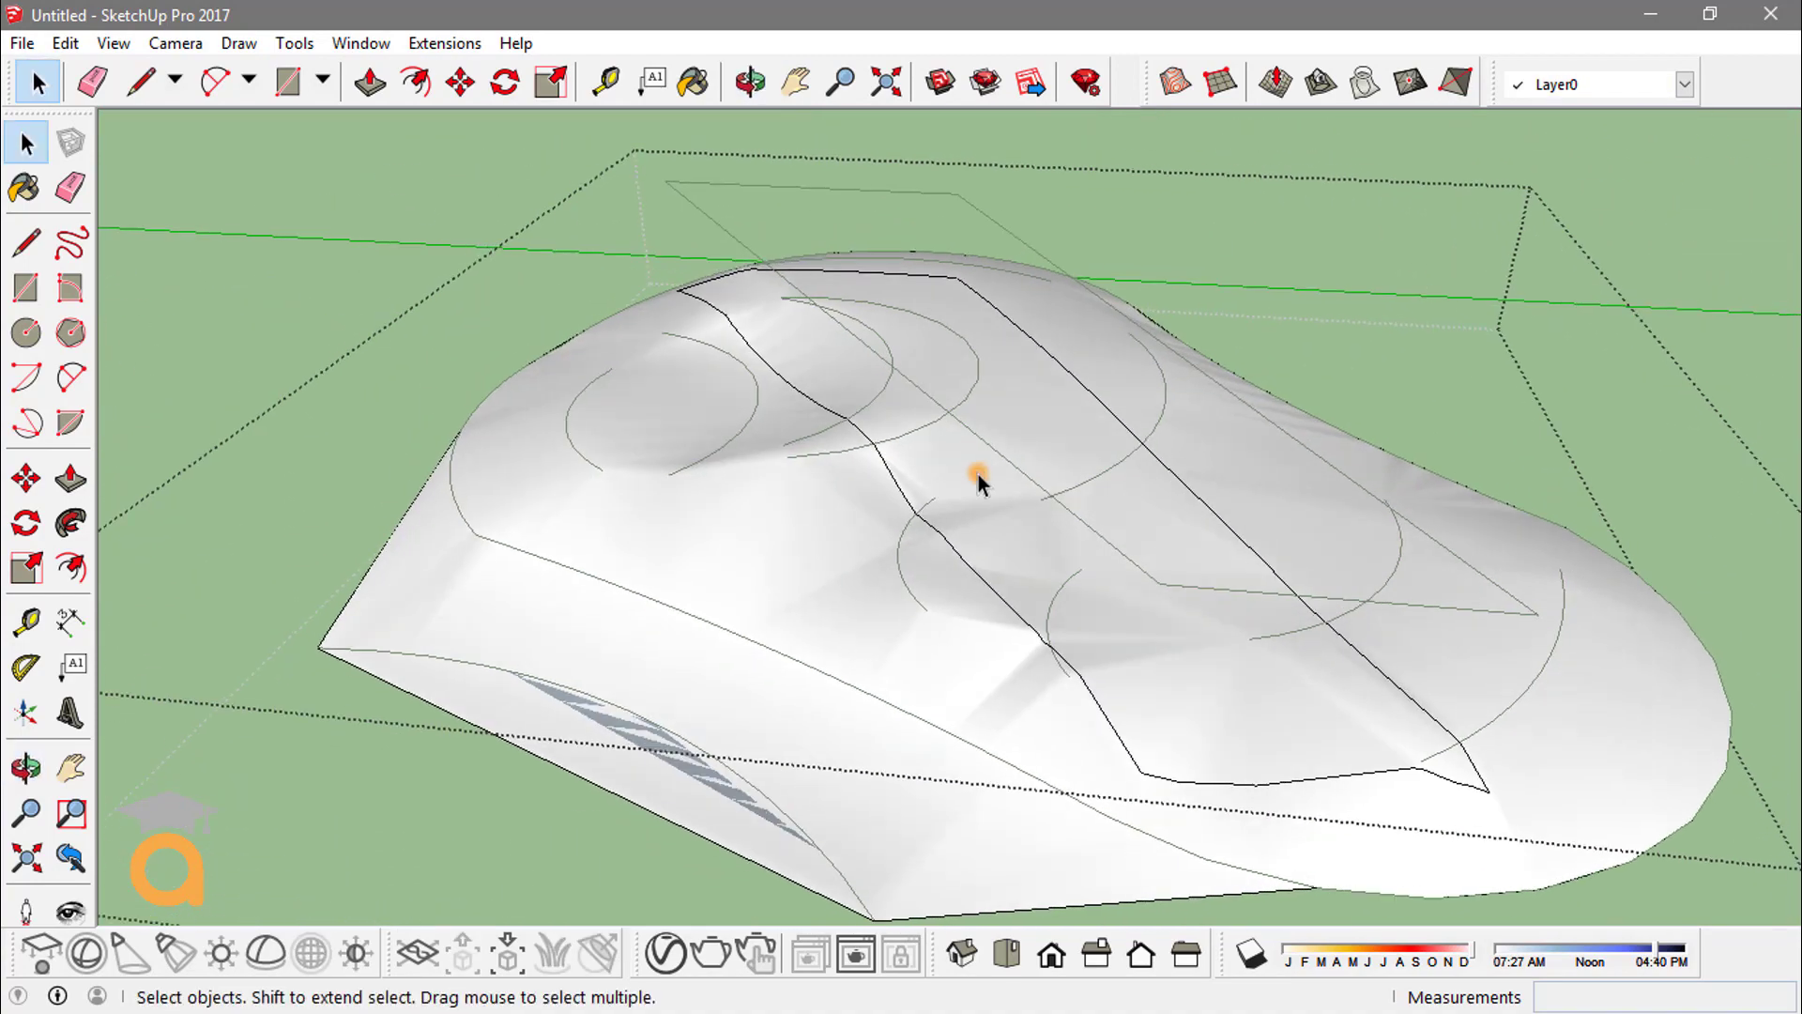
pyautogui.click(977, 480)
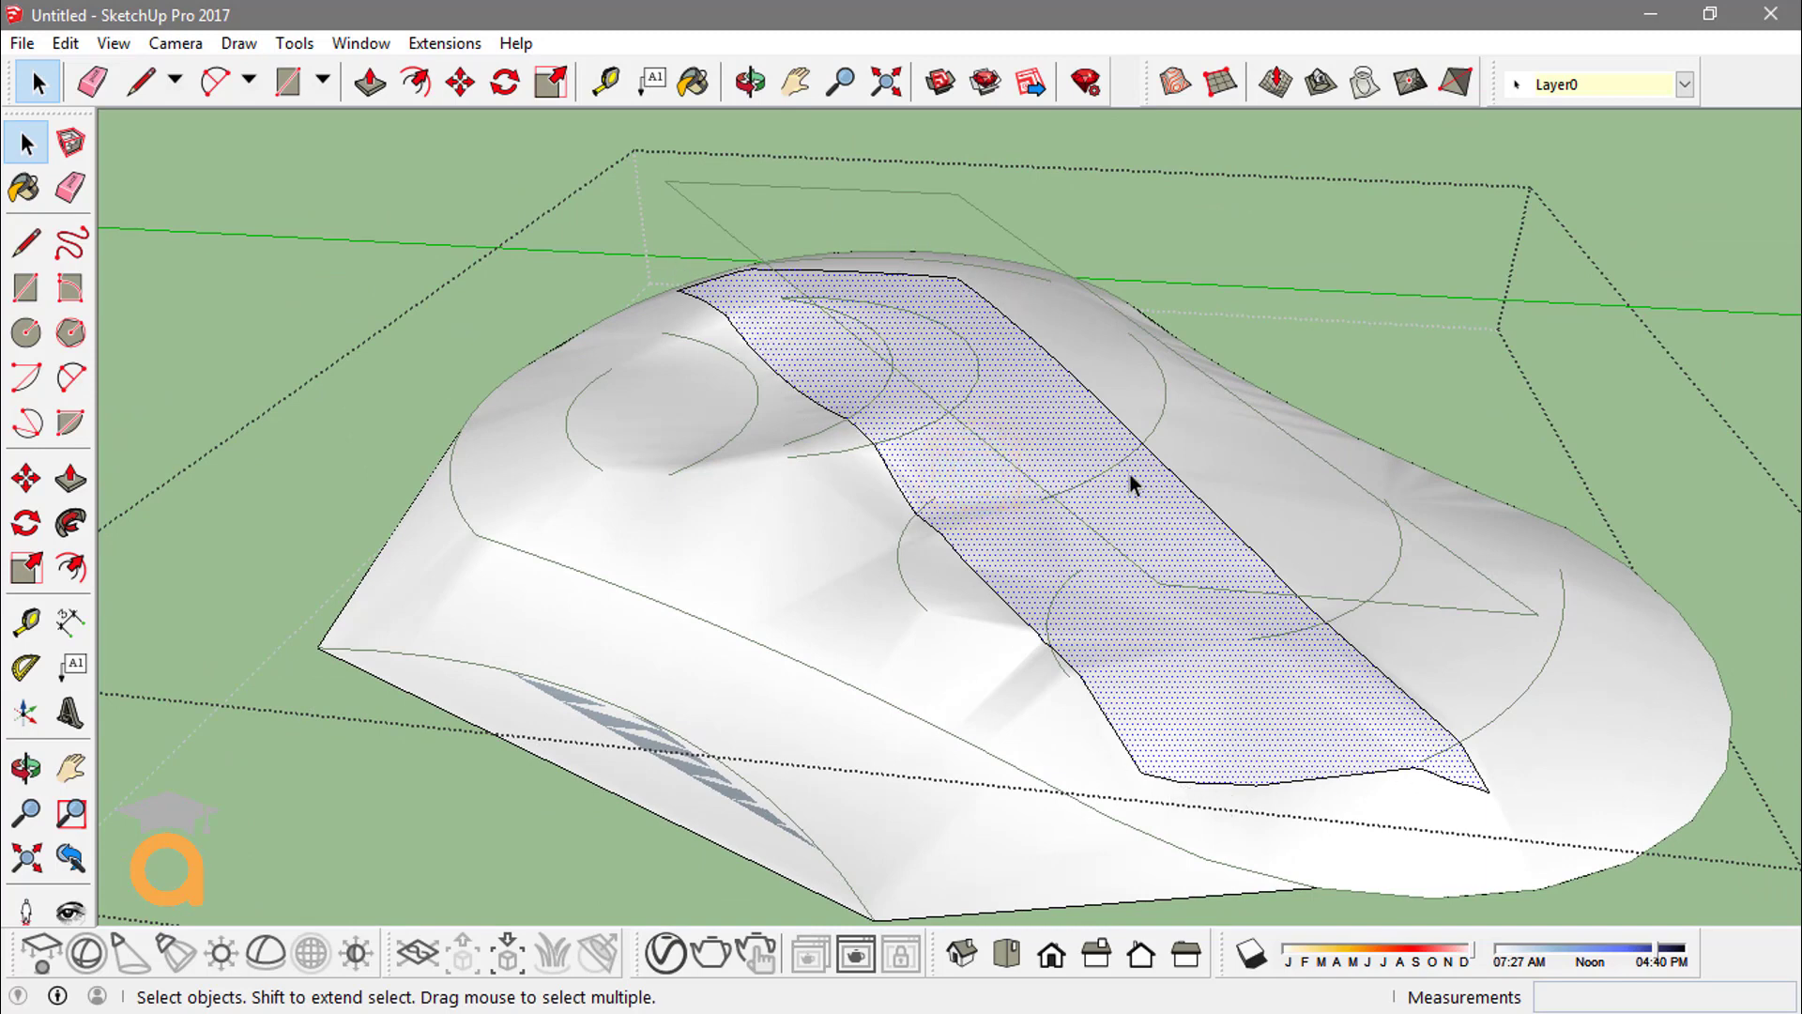
pyautogui.press('Delete')
pyautogui.moveTo(1162, 454); pyautogui.dragTo(1347, 408, button='middle')
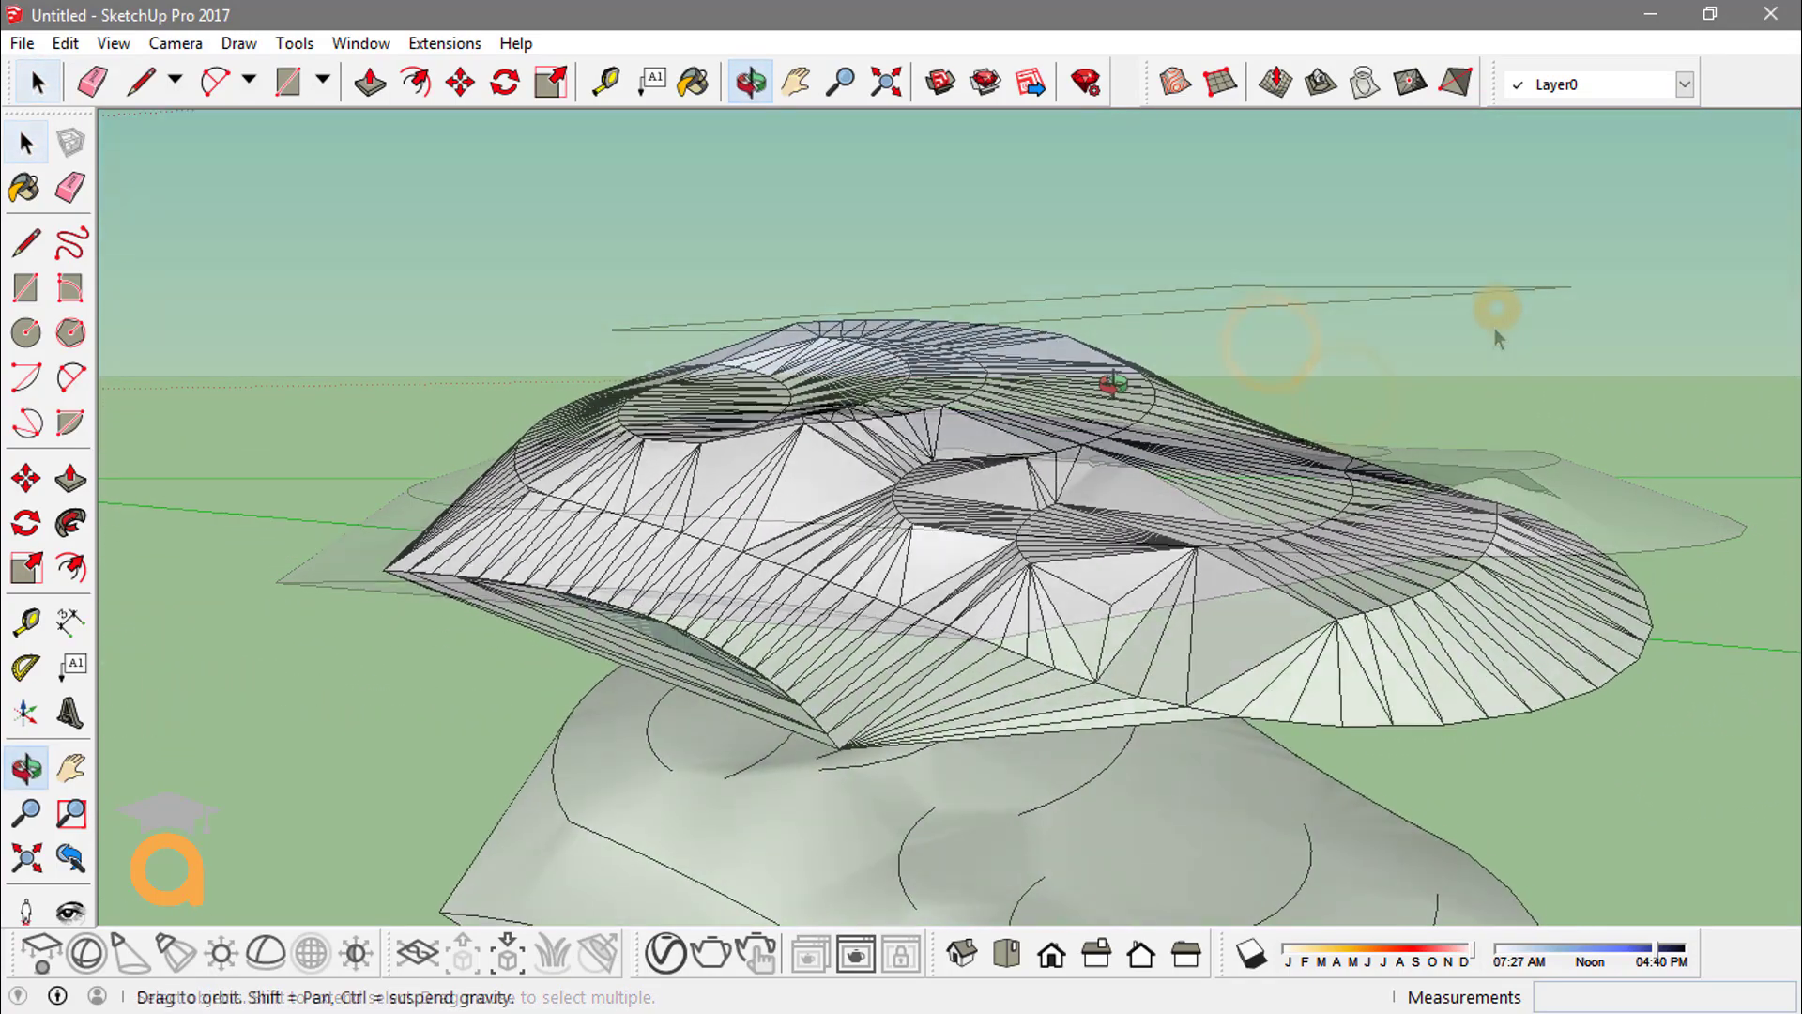
# Add a detail vertex to a large triangular face near the rounded end of the terrain mesh and push it down about 0.06 m
pyautogui.moveTo(1497, 310); pyautogui.dragTo(1342, 391, button='middle')
pyautogui.moveTo(1342, 391); pyautogui.dragTo(899, 472)
pyautogui.moveTo(873, 422); pyautogui.dragTo(1314, 204)
pyautogui.press('space')
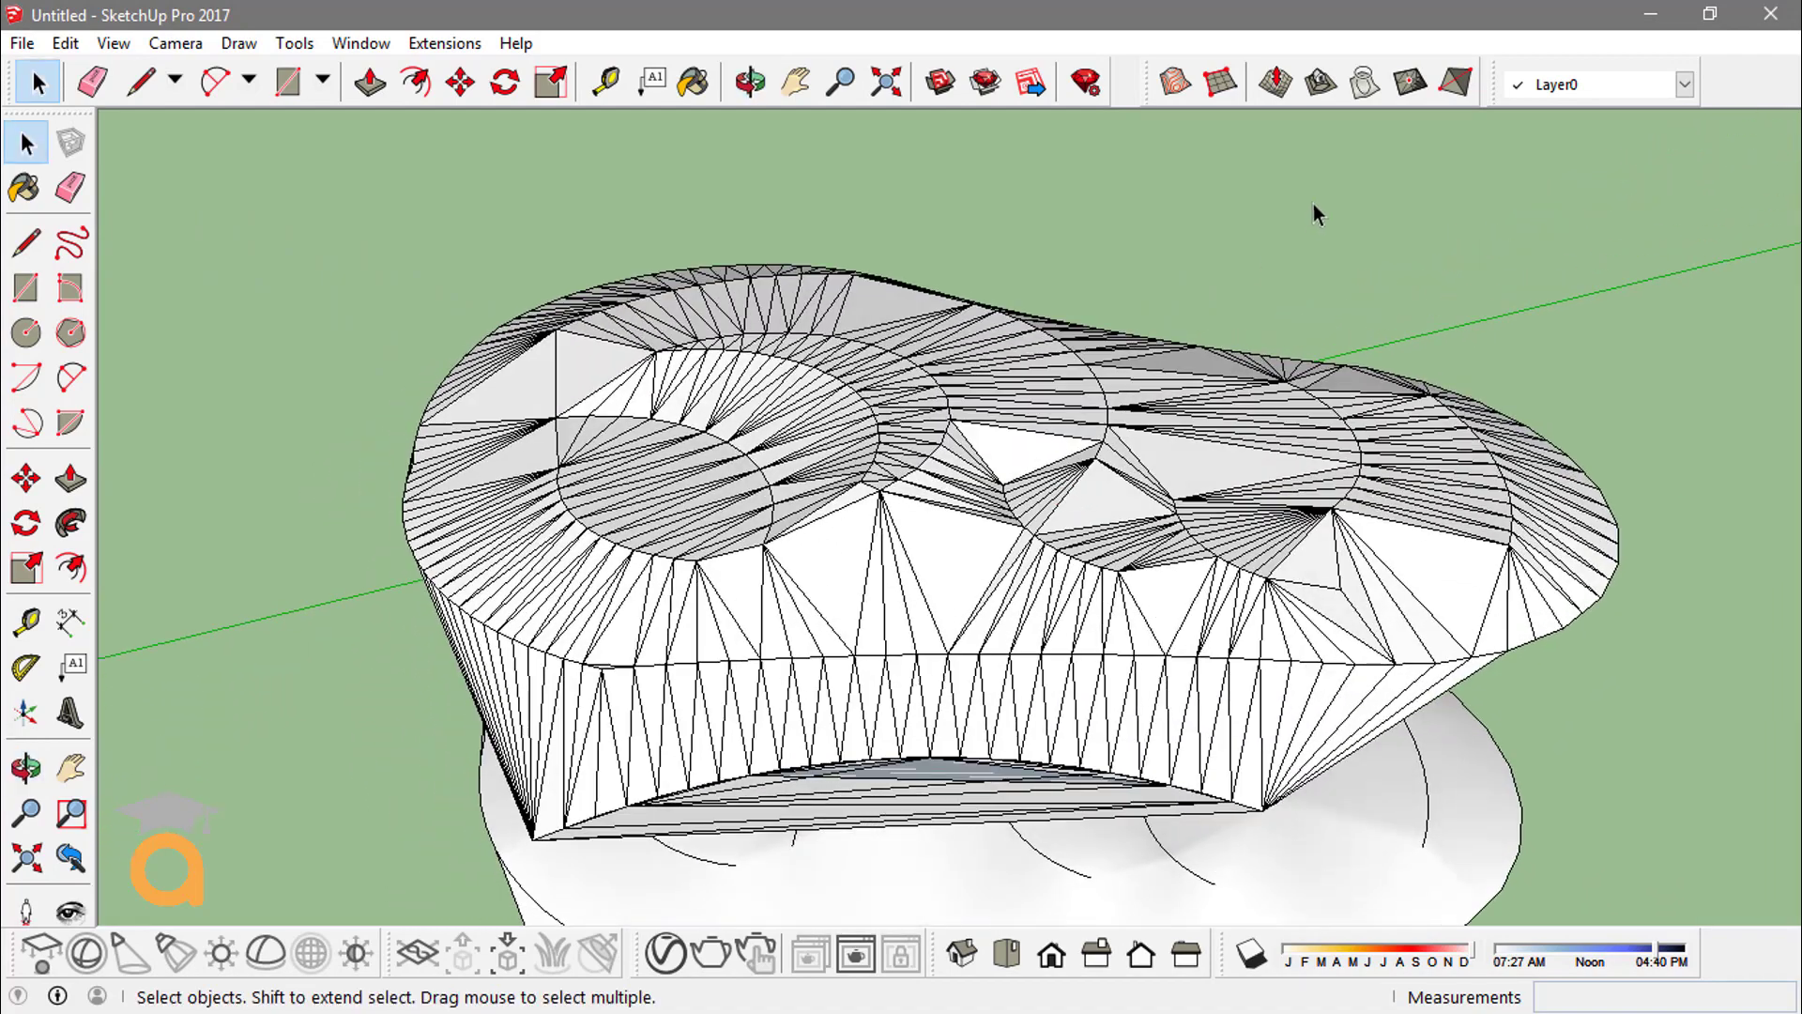
pyautogui.click(1412, 90)
pyautogui.moveTo(1438, 597); pyautogui.dragTo(1296, 395, button='middle')
pyautogui.scroll(6, 1295, 623)
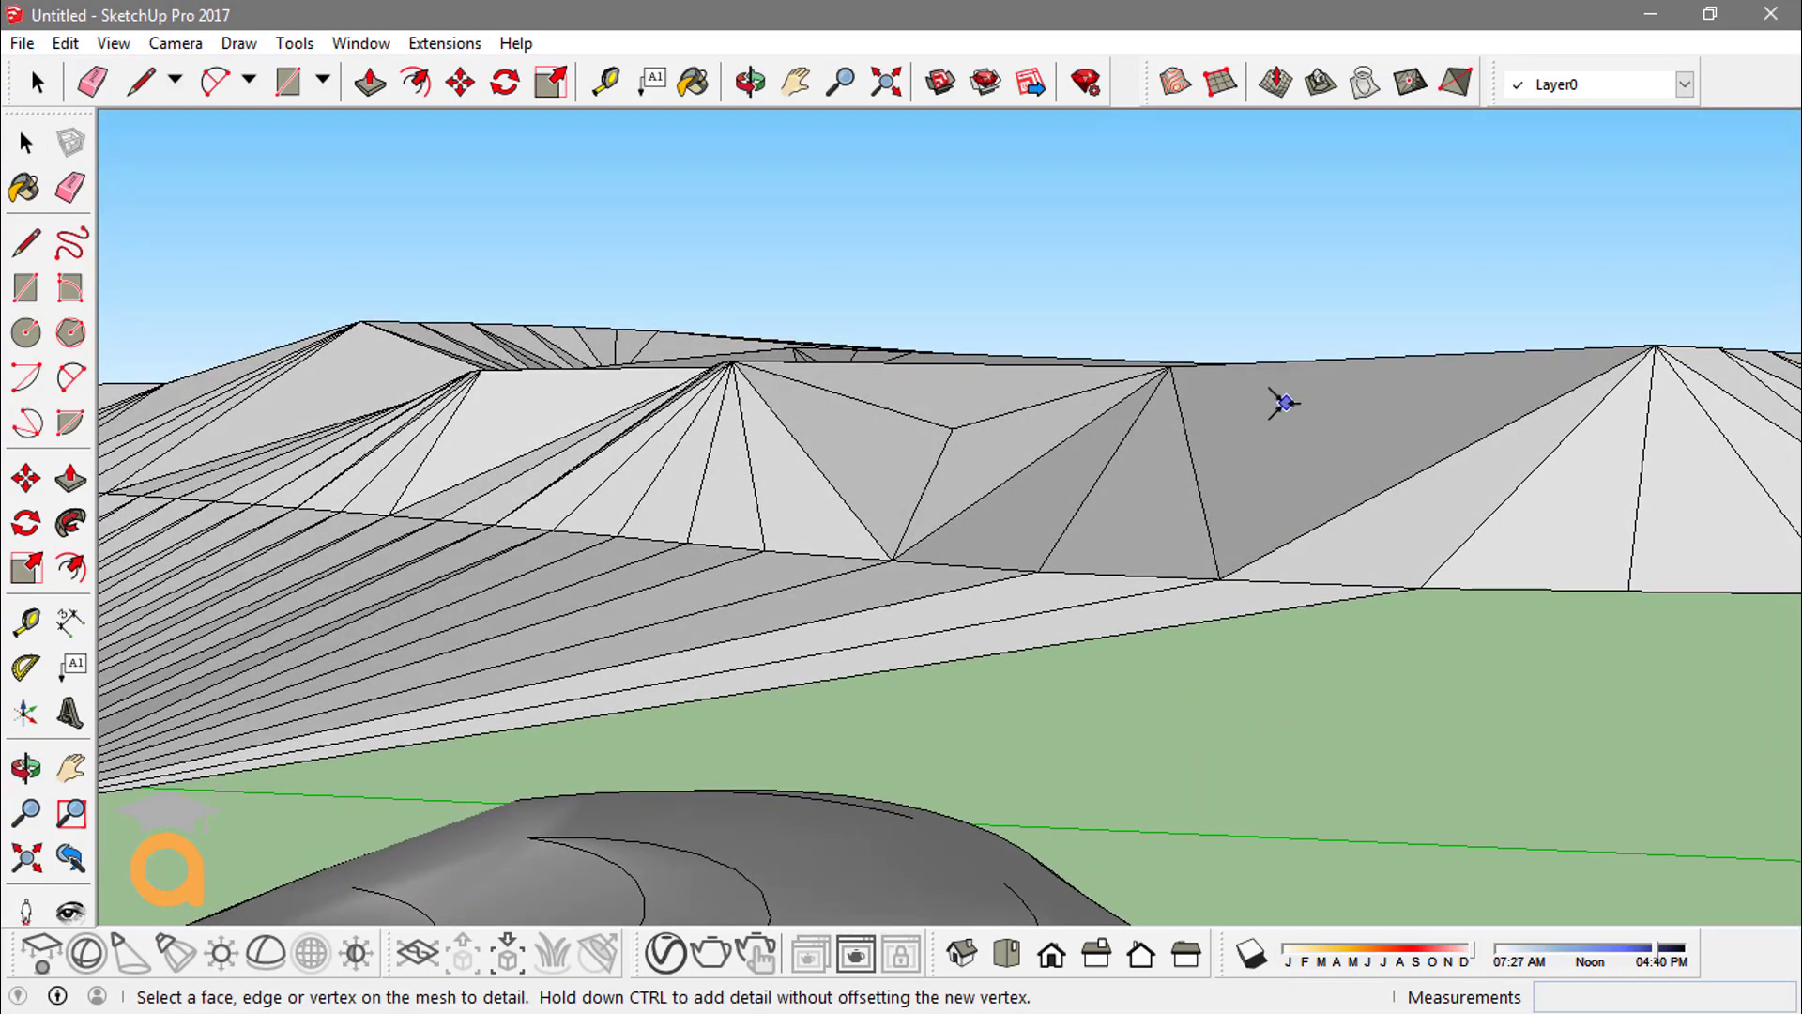
pyautogui.click(1283, 408)
pyautogui.moveTo(1287, 431); pyautogui.dragTo(1182, 453, button='middle')
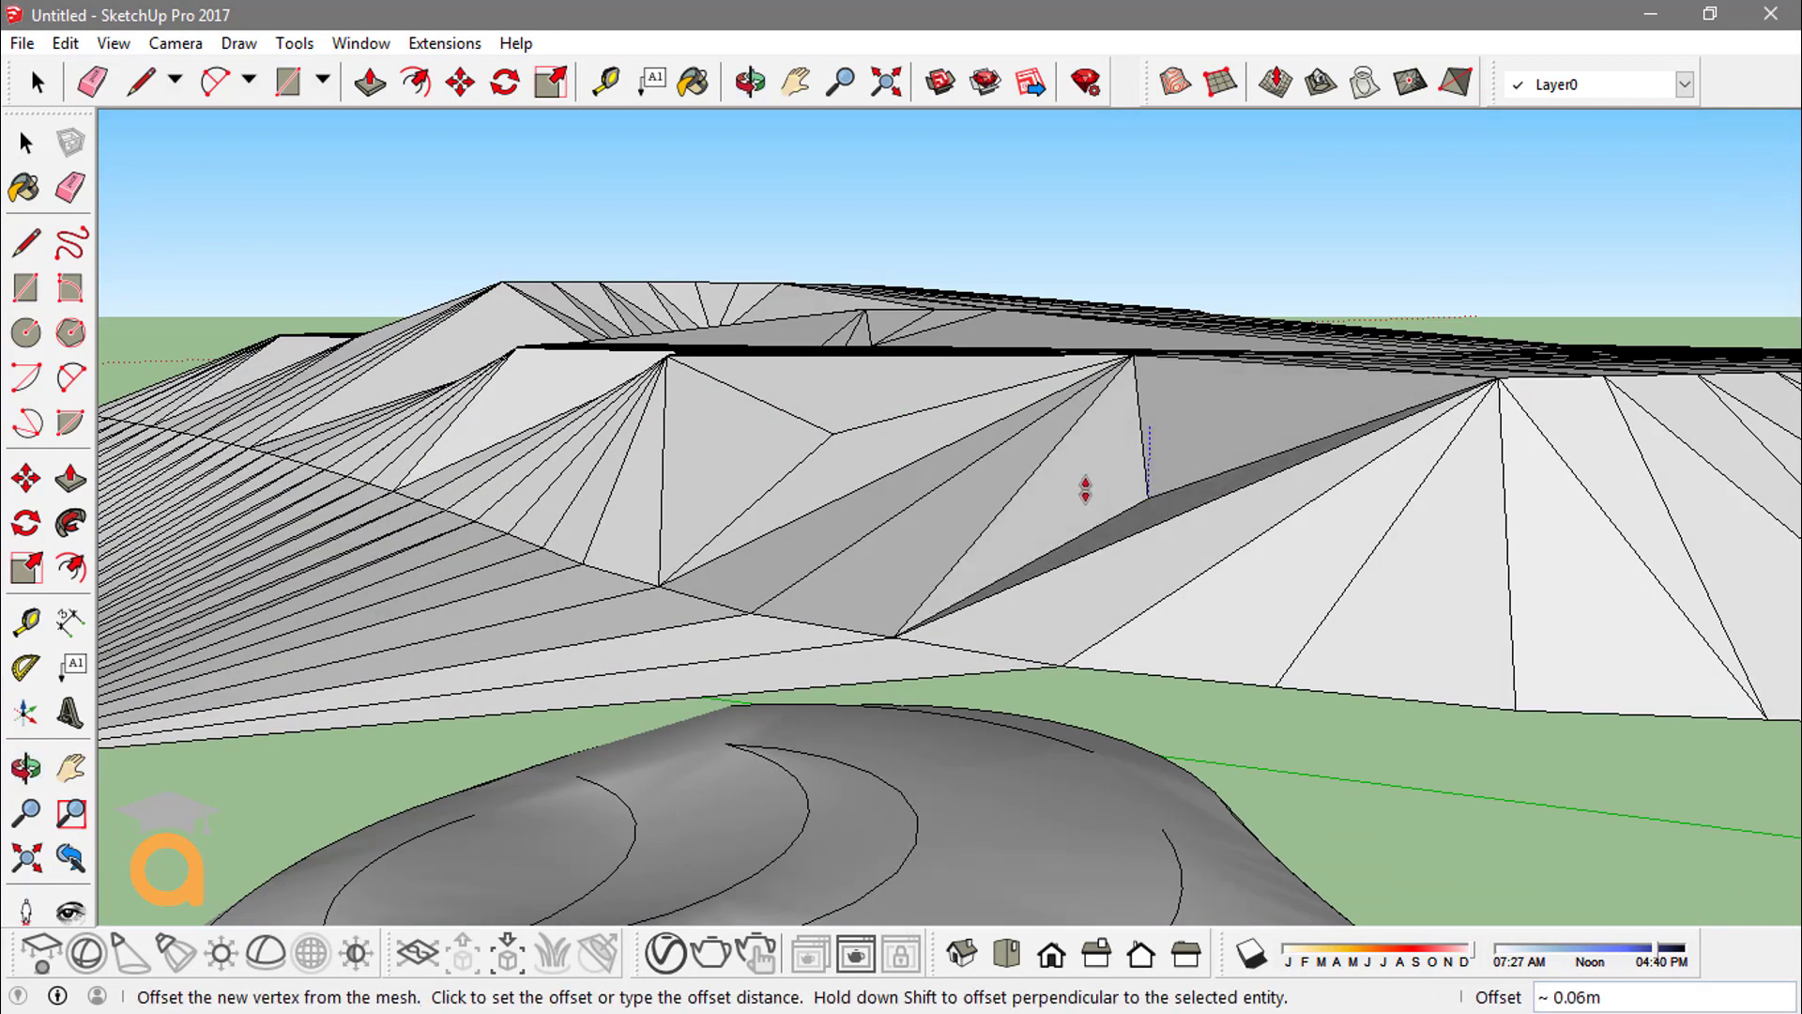
pyautogui.moveTo(1186, 462); pyautogui.dragTo(857, 422, button='middle')
pyautogui.click(1114, 390)
# Add a detail vertex to a large face midway along the mesh's long side and pull it up into a peak
pyautogui.scroll(3, 1157, 411)
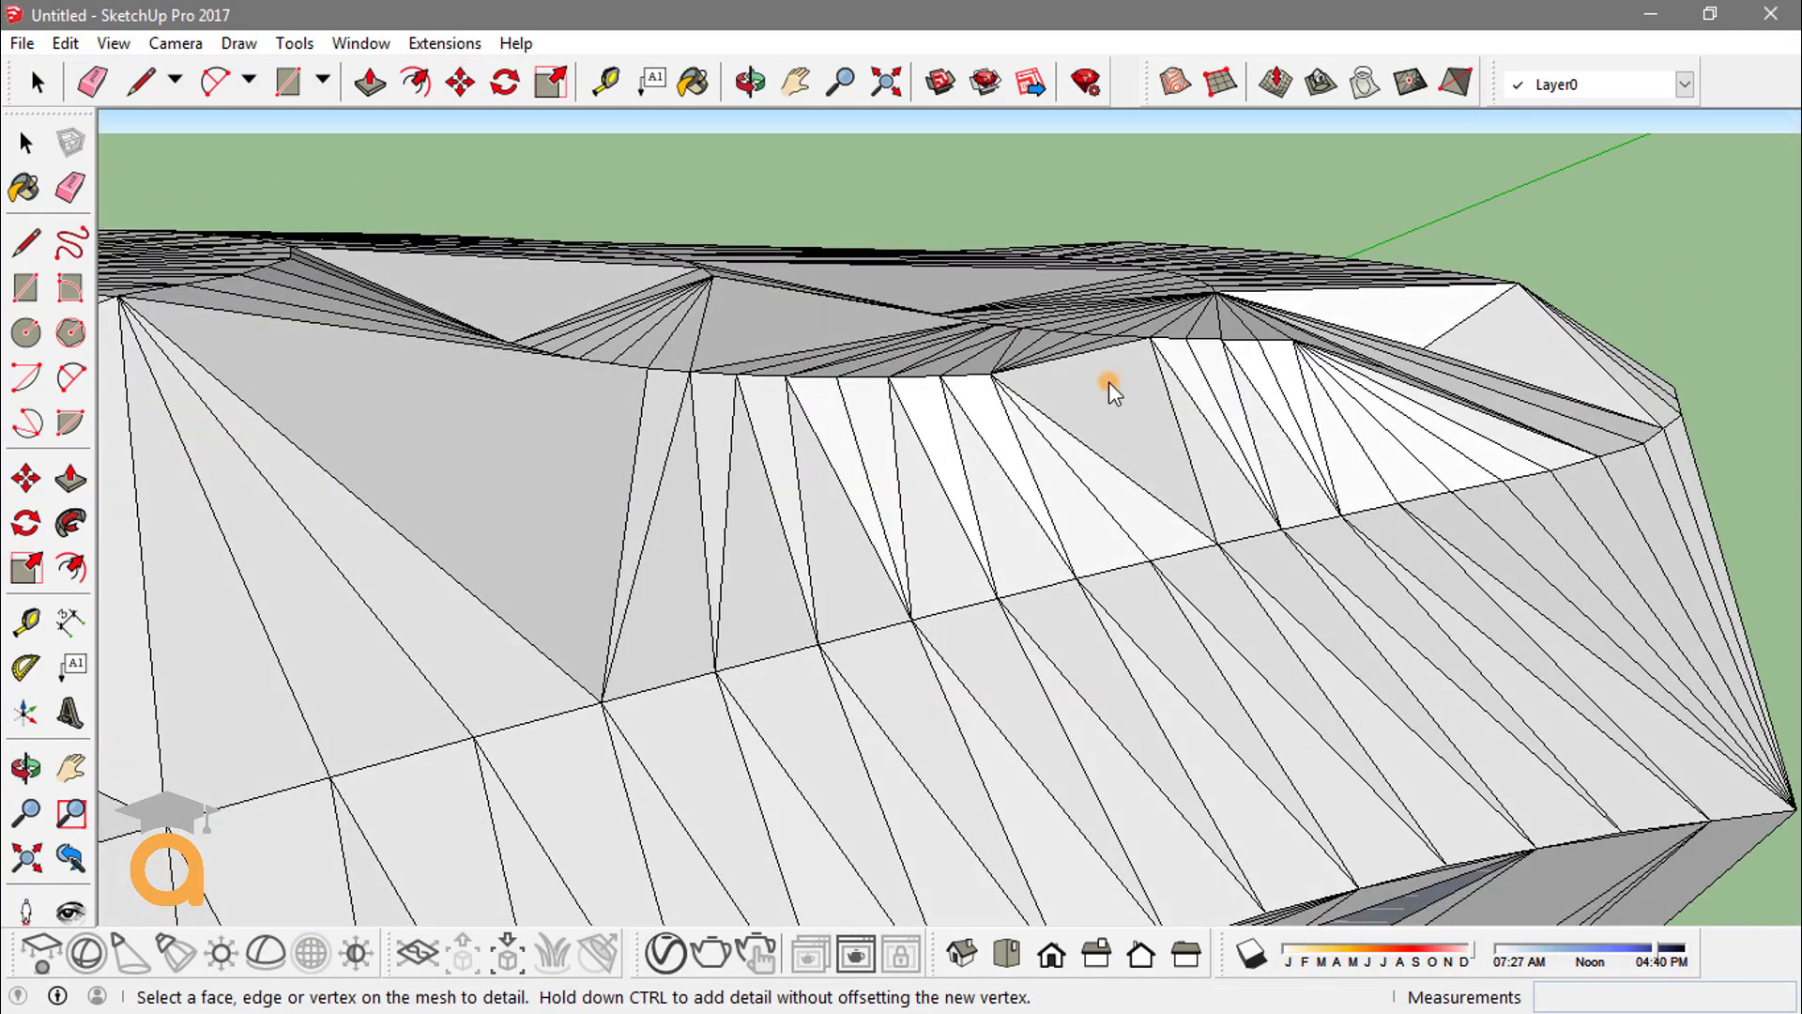
pyautogui.click(1137, 414)
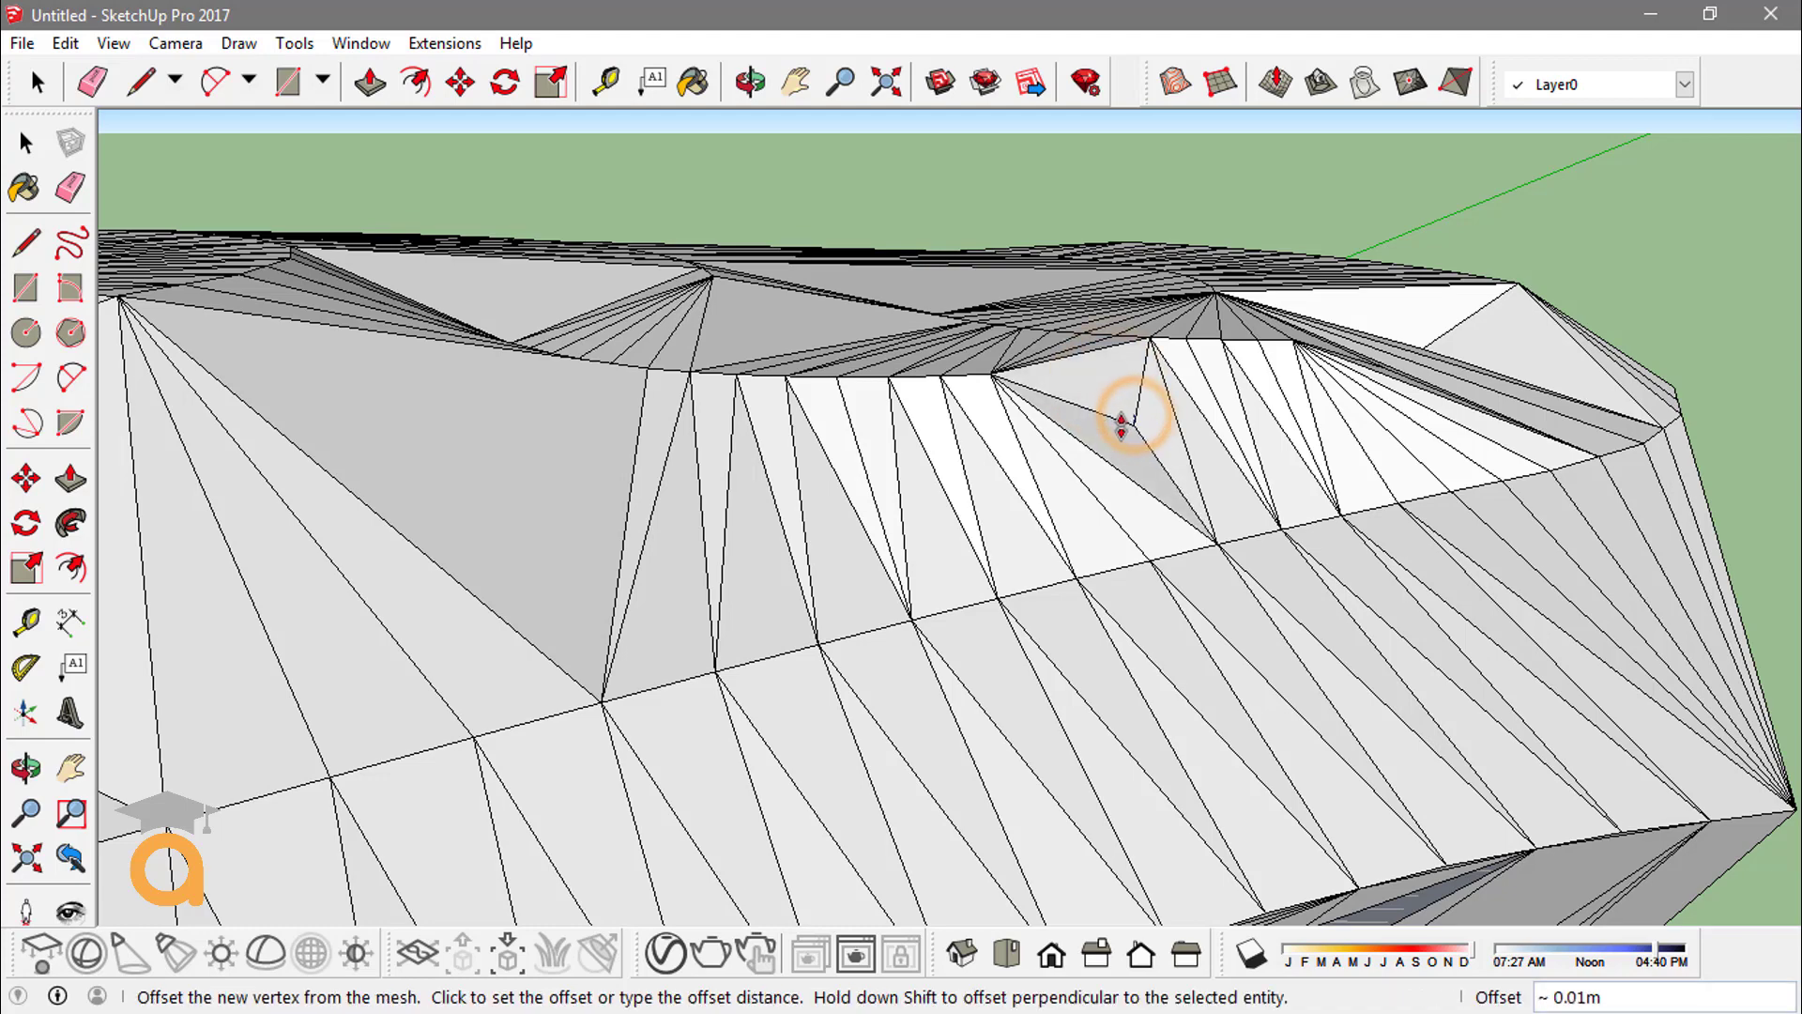
pyautogui.moveTo(1121, 425); pyautogui.dragTo(1134, 320, button='middle')
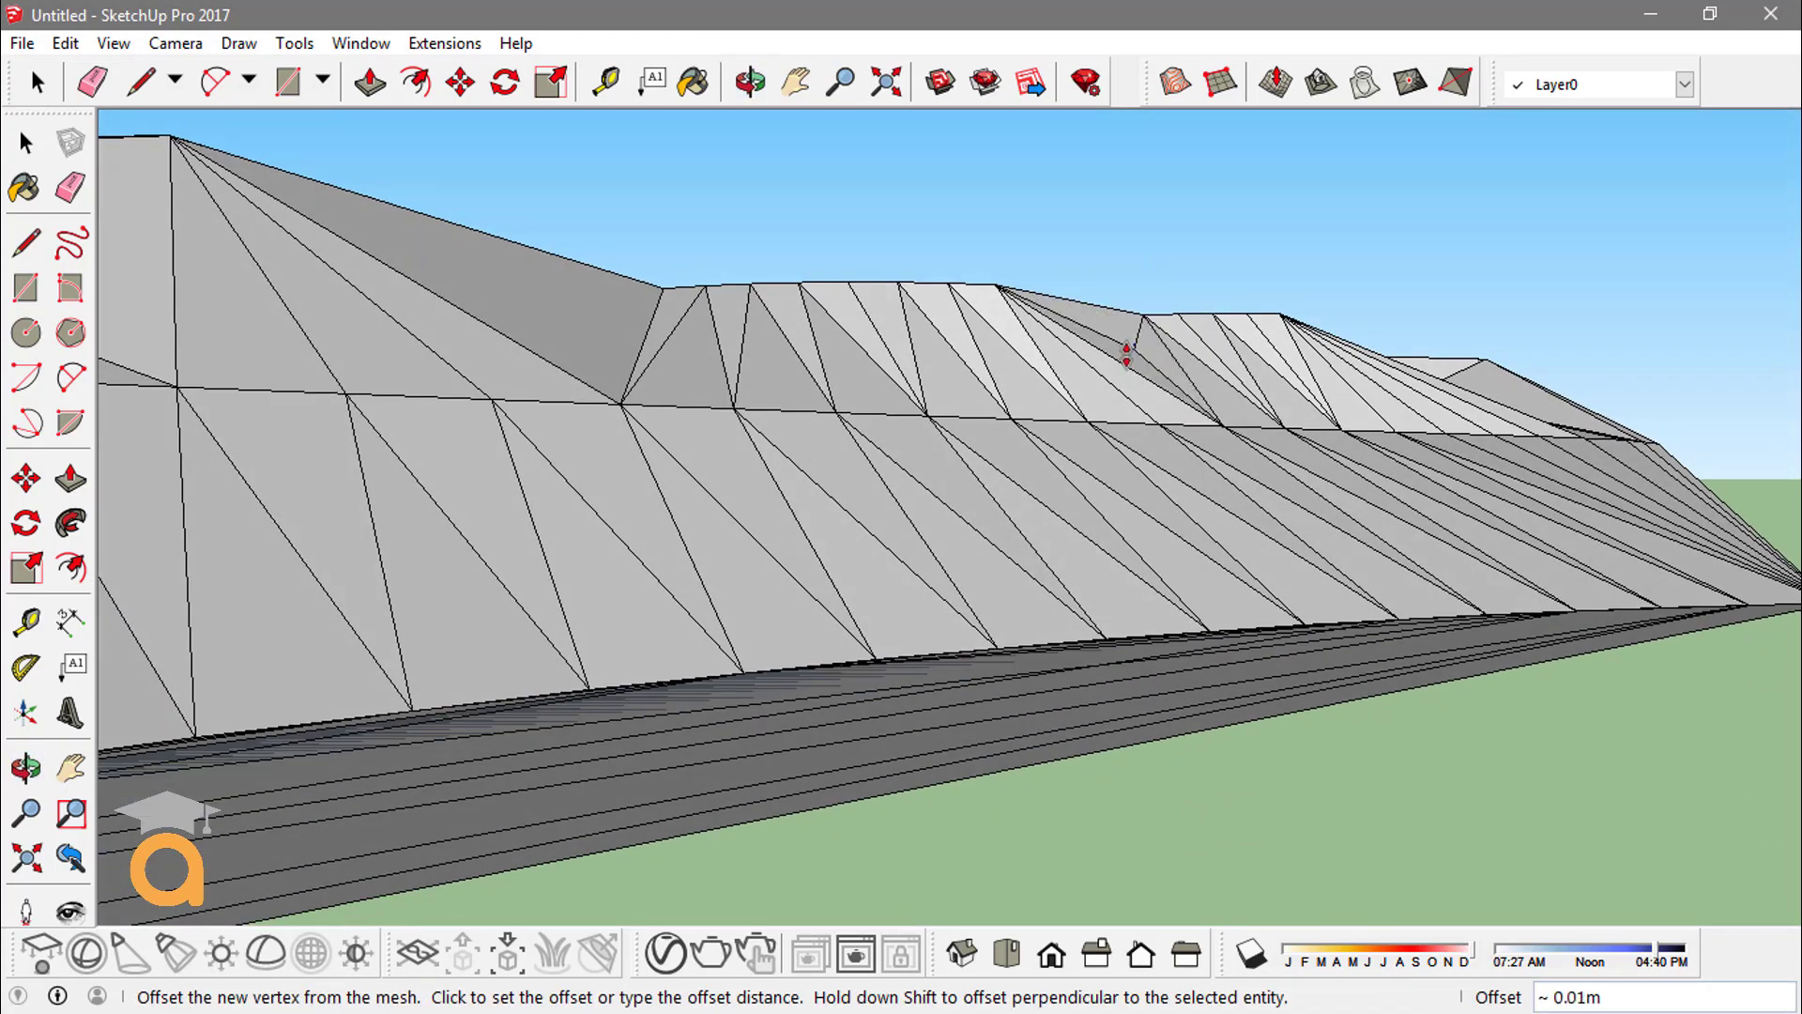
pyautogui.click(1169, 181)
# Add more detail vertices to the faces around the new peak on the long side and push them down into notches
pyautogui.moveTo(1231, 234)
pyautogui.mouseDown(button='middle')
pyautogui.moveTo(1026, 536)
pyautogui.moveTo(957, 467)
pyautogui.moveTo(1420, 442)
pyautogui.moveTo(1287, 375)
pyautogui.moveTo(942, 363)
pyautogui.moveTo(1164, 343)
pyautogui.moveTo(831, 331)
pyautogui.mouseUp(button='middle')
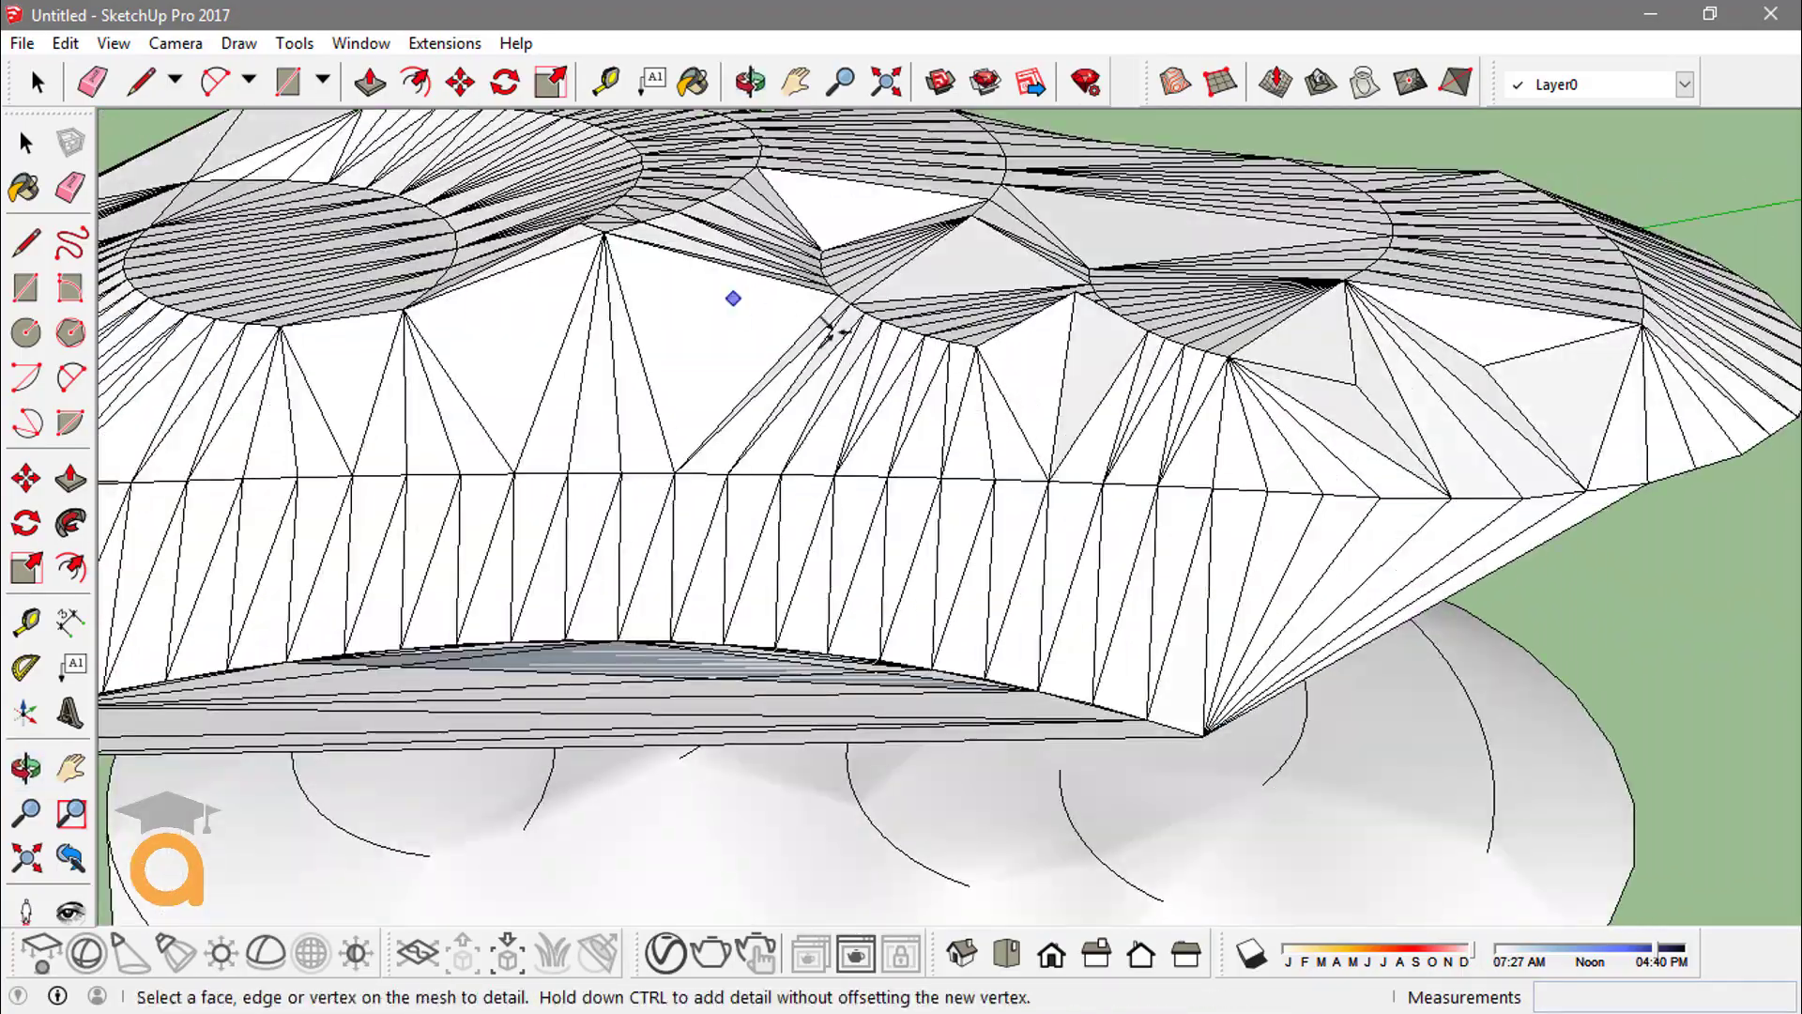
pyautogui.click(1042, 360)
pyautogui.click(1062, 355)
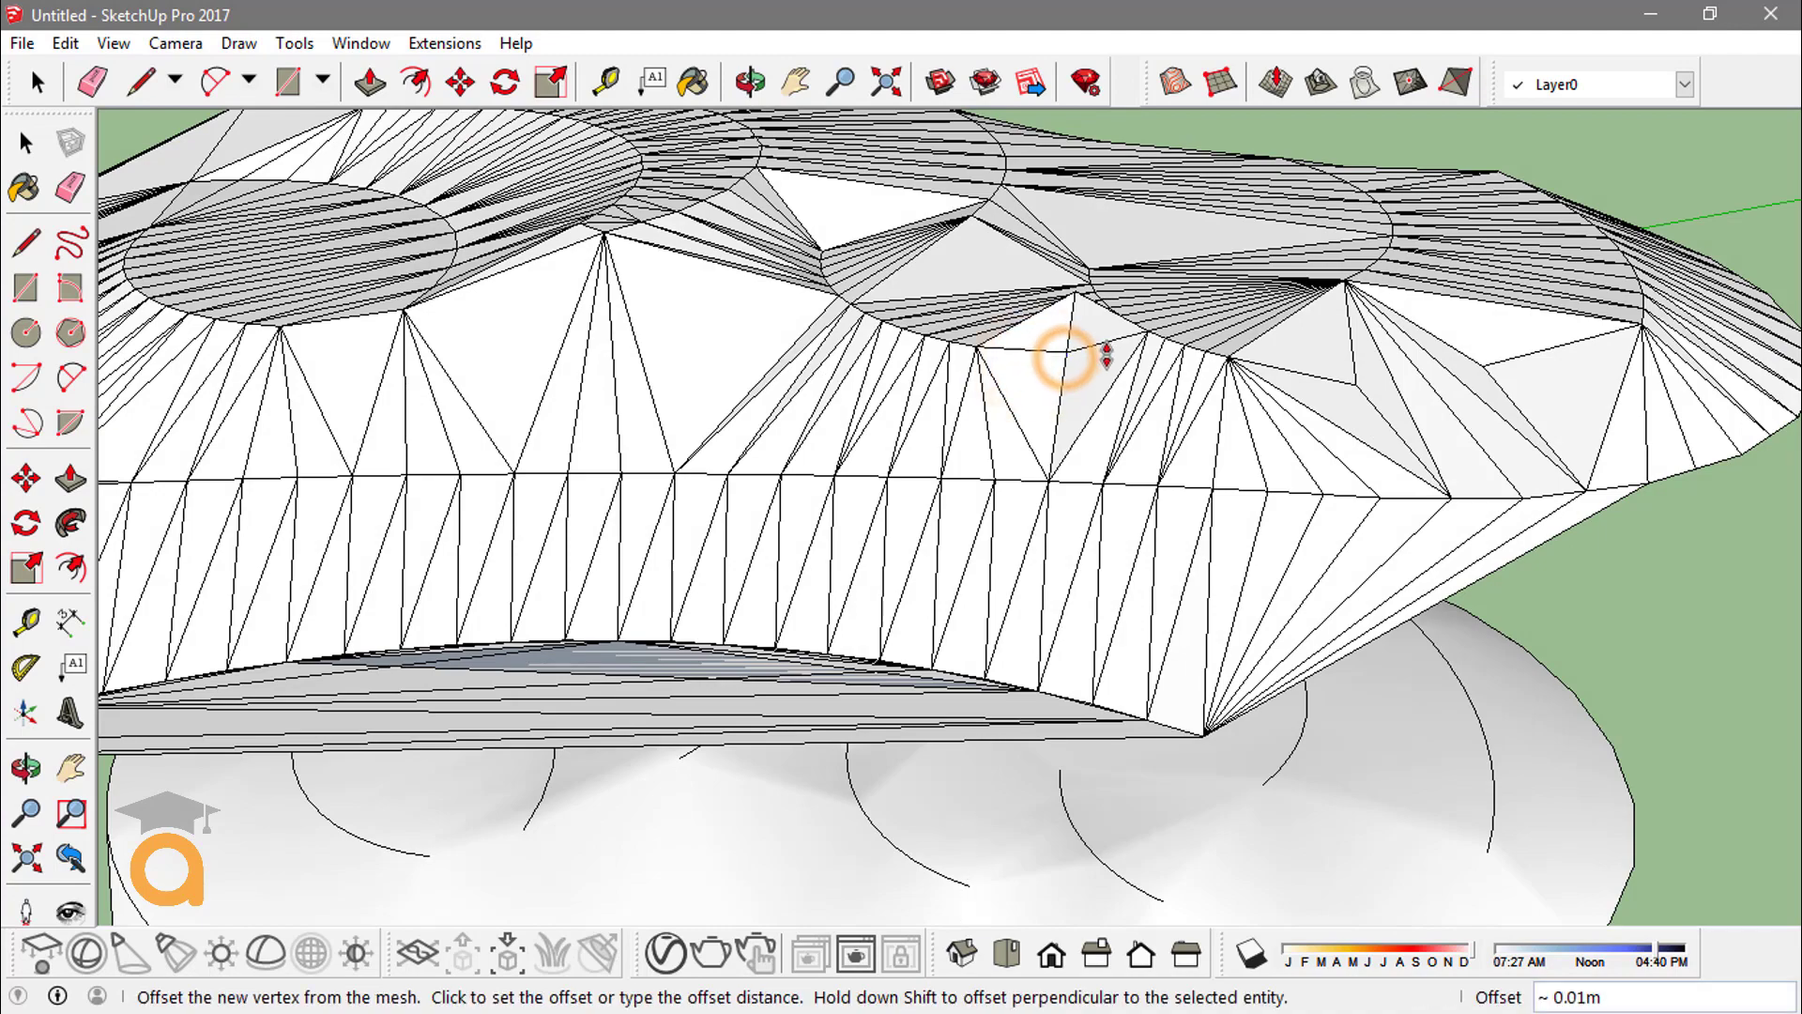
pyautogui.click(1067, 422)
pyautogui.moveTo(1056, 421); pyautogui.dragTo(986, 356, button='middle')
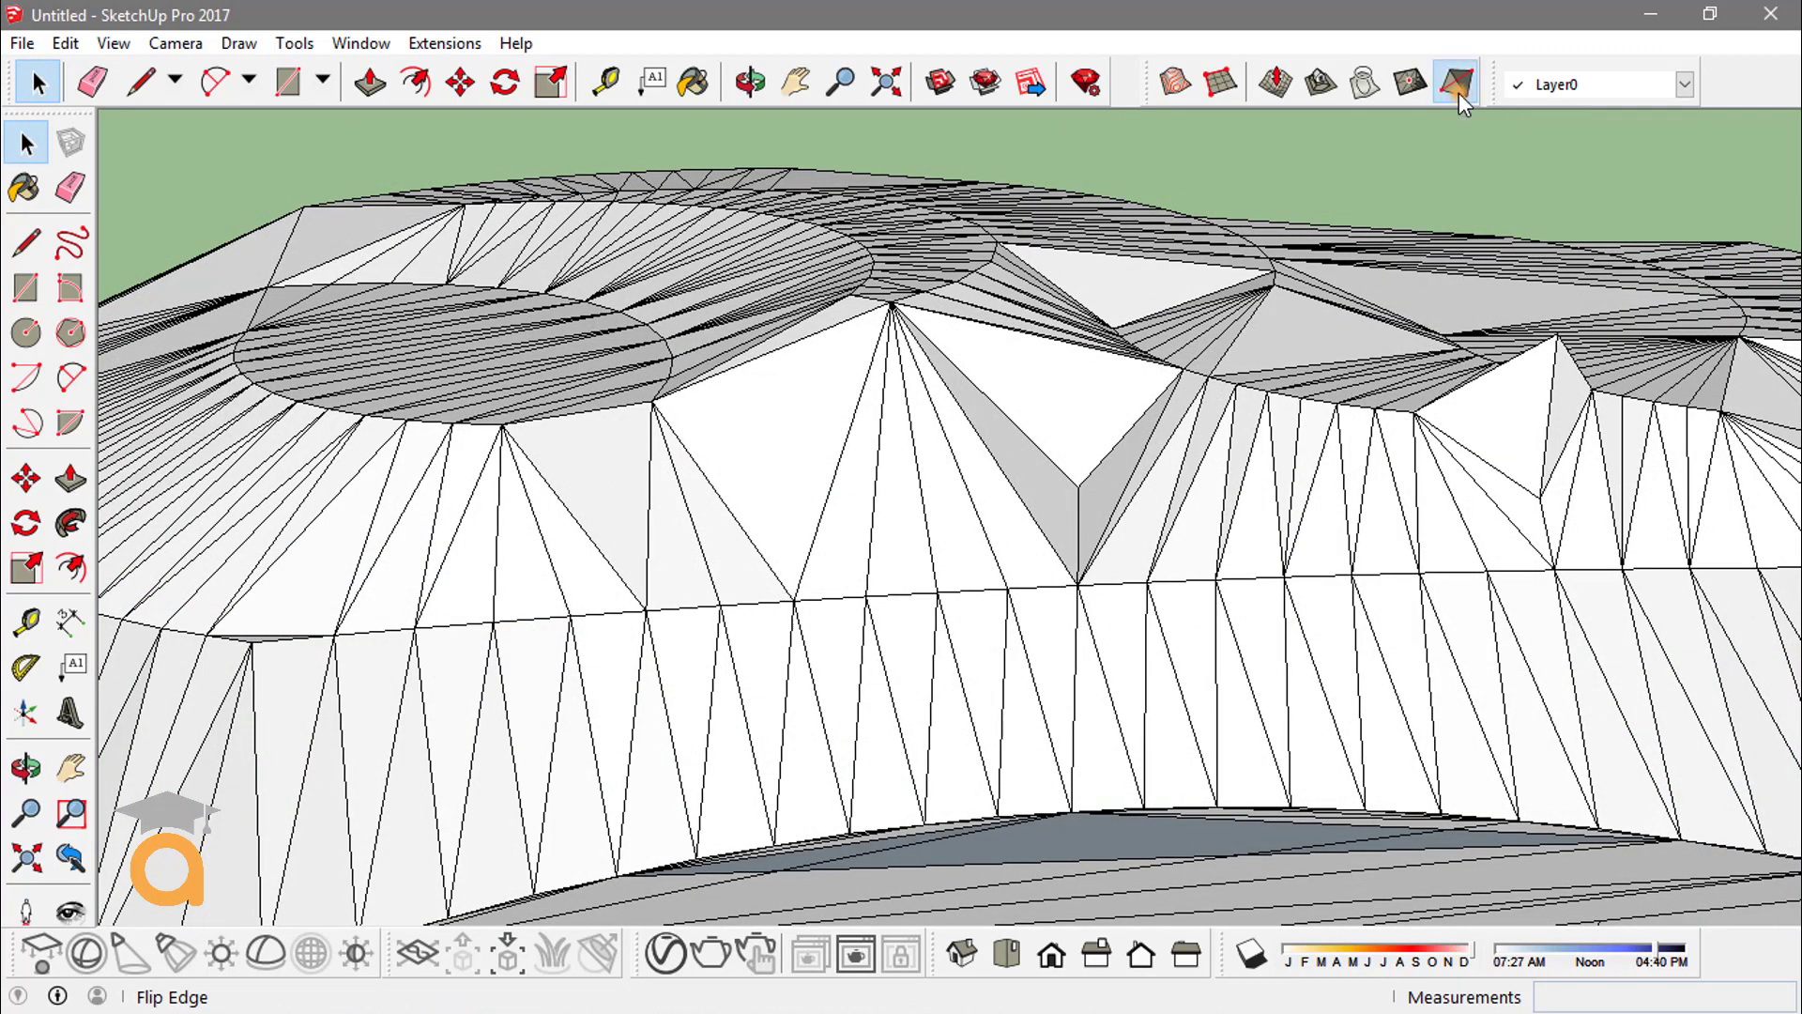
# Try Flip Edge on the edge running from the tall peak beside the notch down to the mesh's lower ridge line
pyautogui.click(1456, 84)
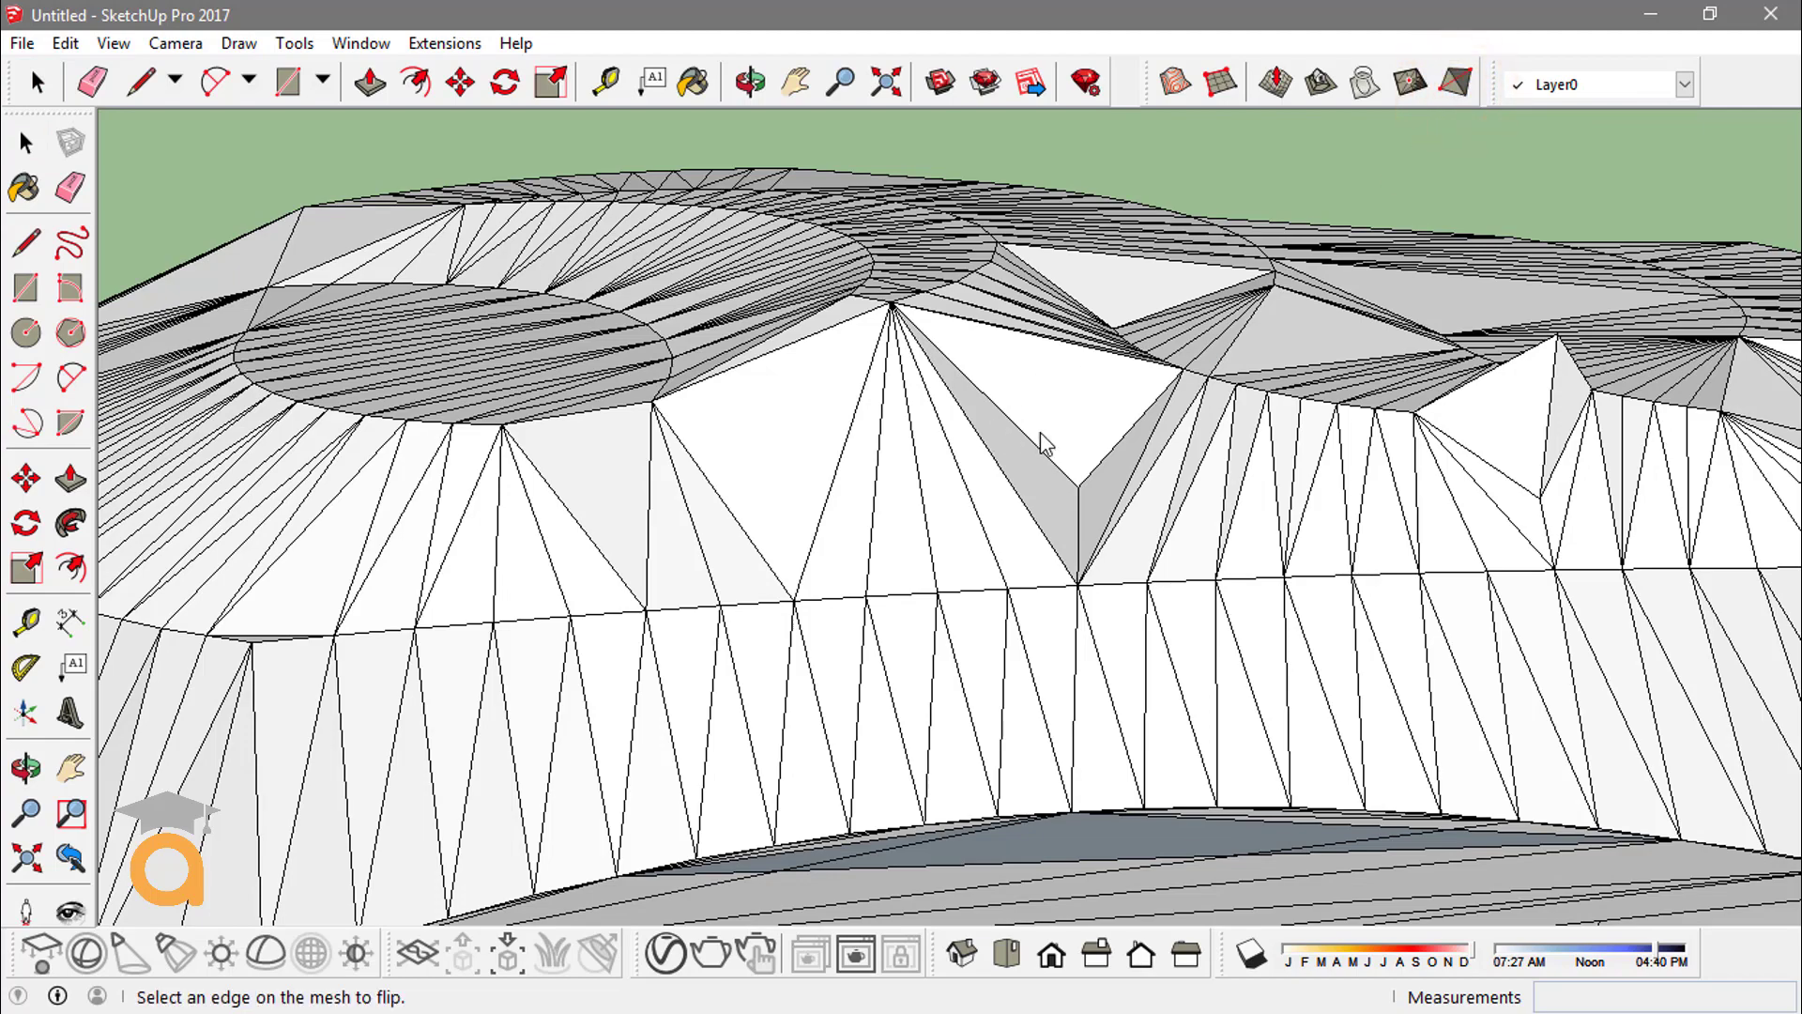
pyautogui.moveTo(1045, 442); pyautogui.dragTo(973, 491, button='middle')
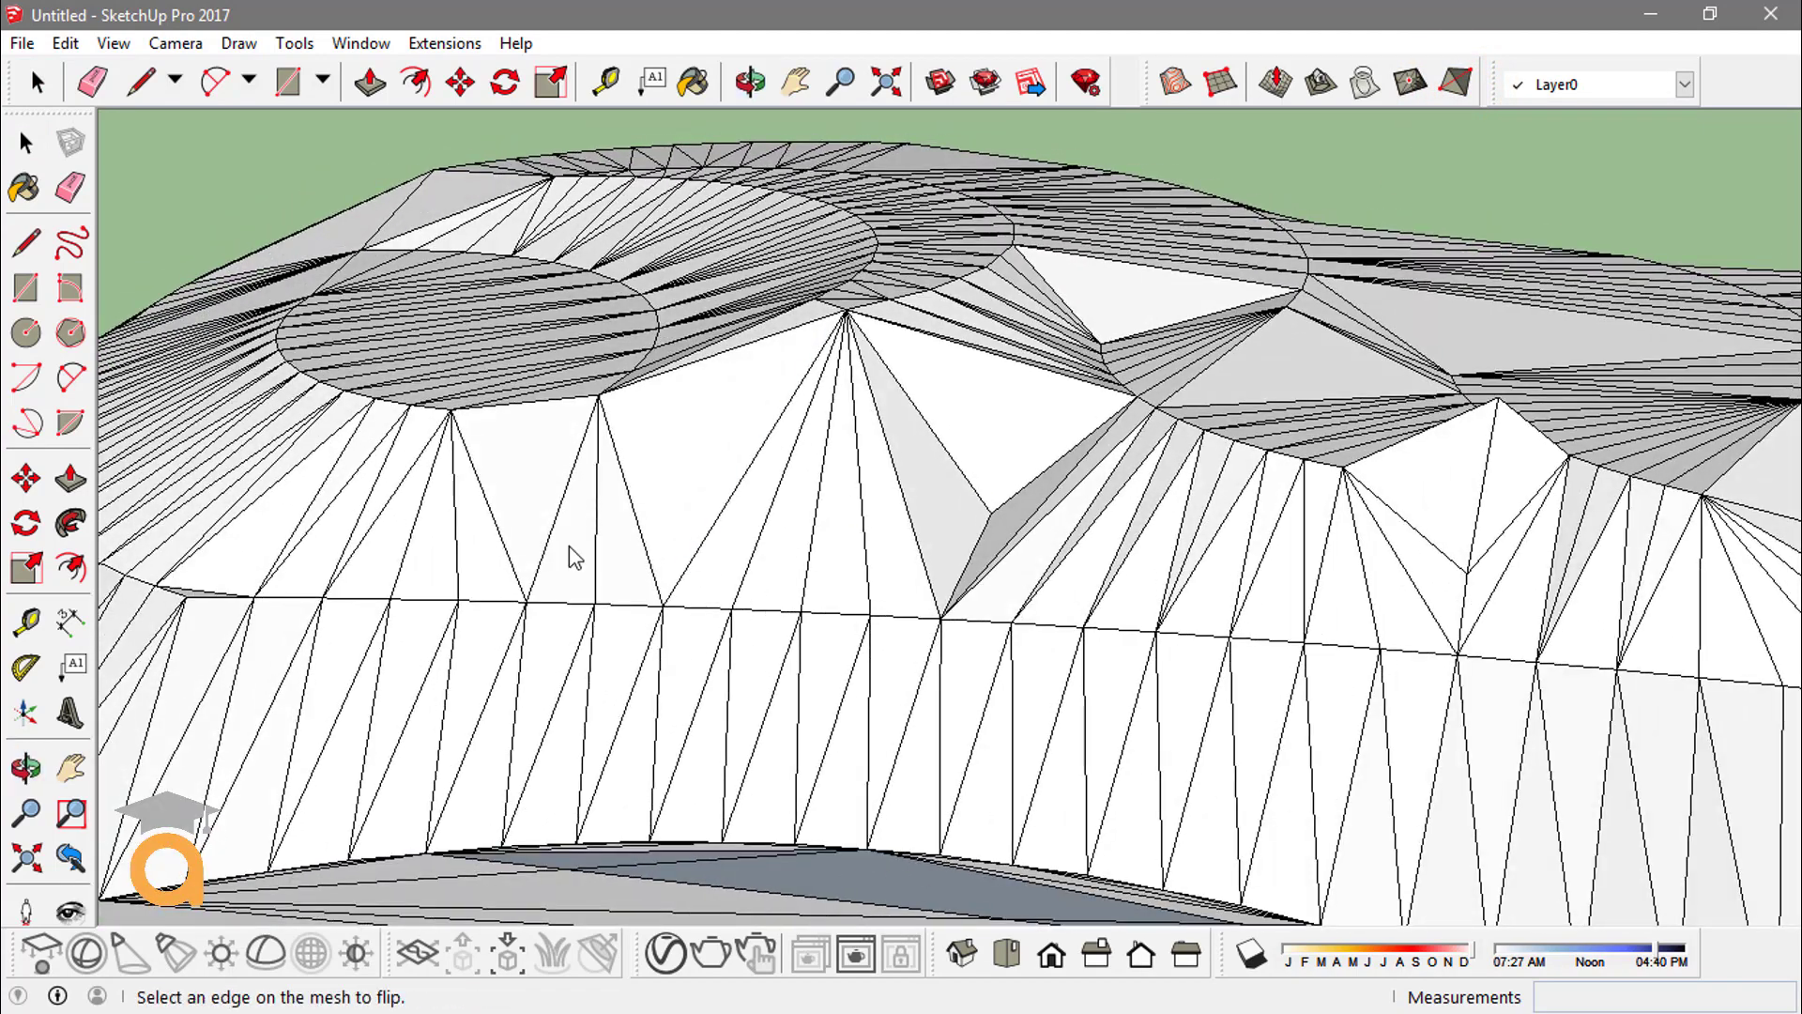
pyautogui.moveTo(716, 517); pyautogui.dragTo(825, 507, button='middle')
pyautogui.scroll(2, 823, 494)
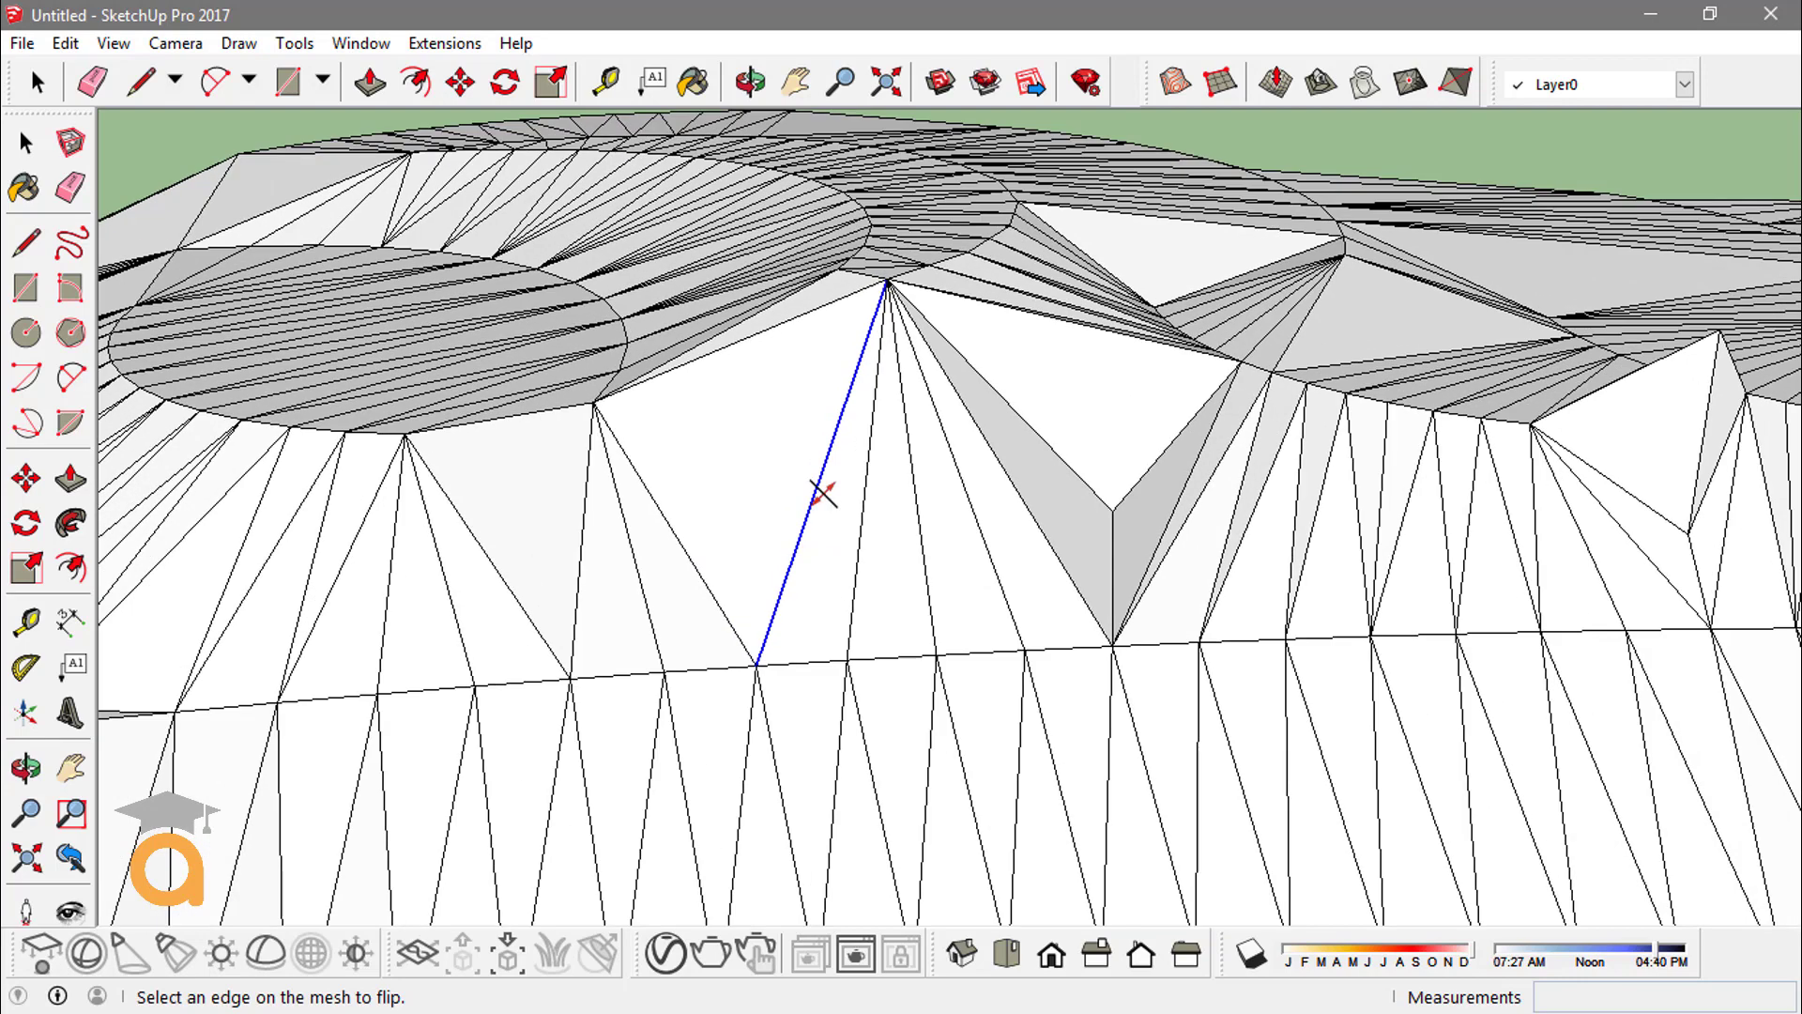
pyautogui.click(820, 457)
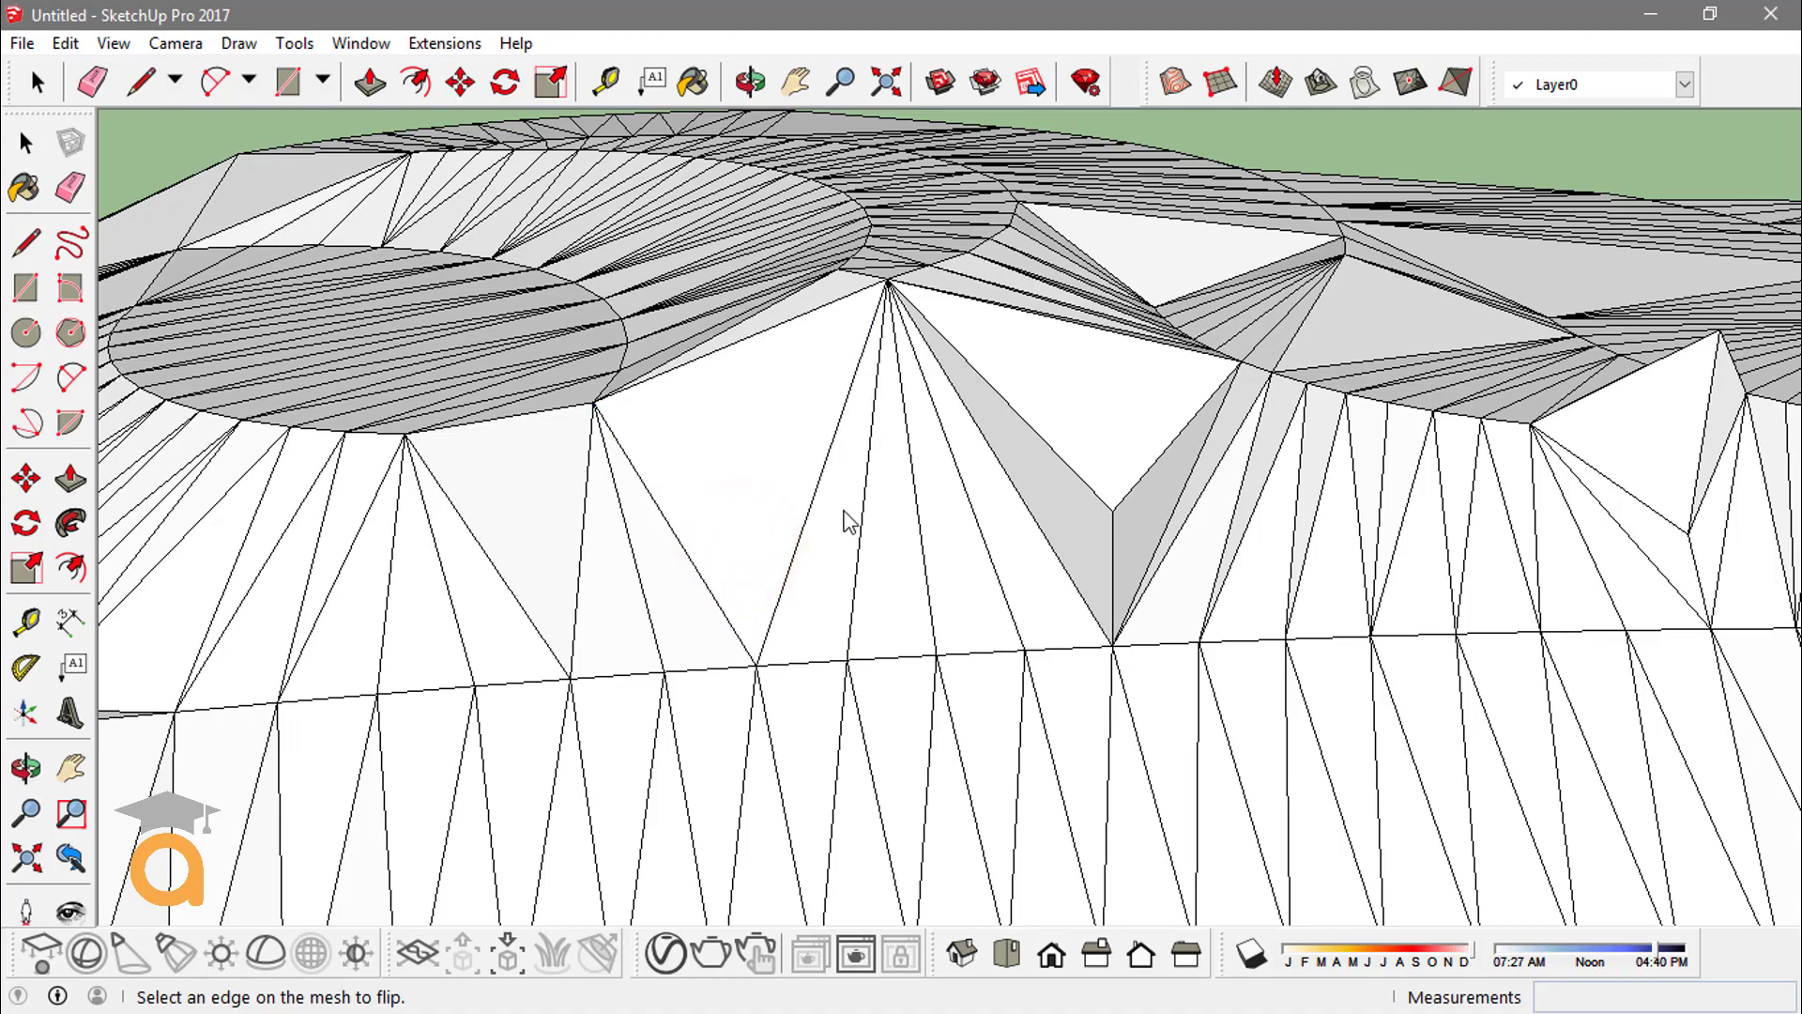
# Flip an edge between the round contour's rim and the lower ridge line, and flip the same edge back
pyautogui.scroll(-4, 826, 460)
pyautogui.scroll(8, 583, 544)
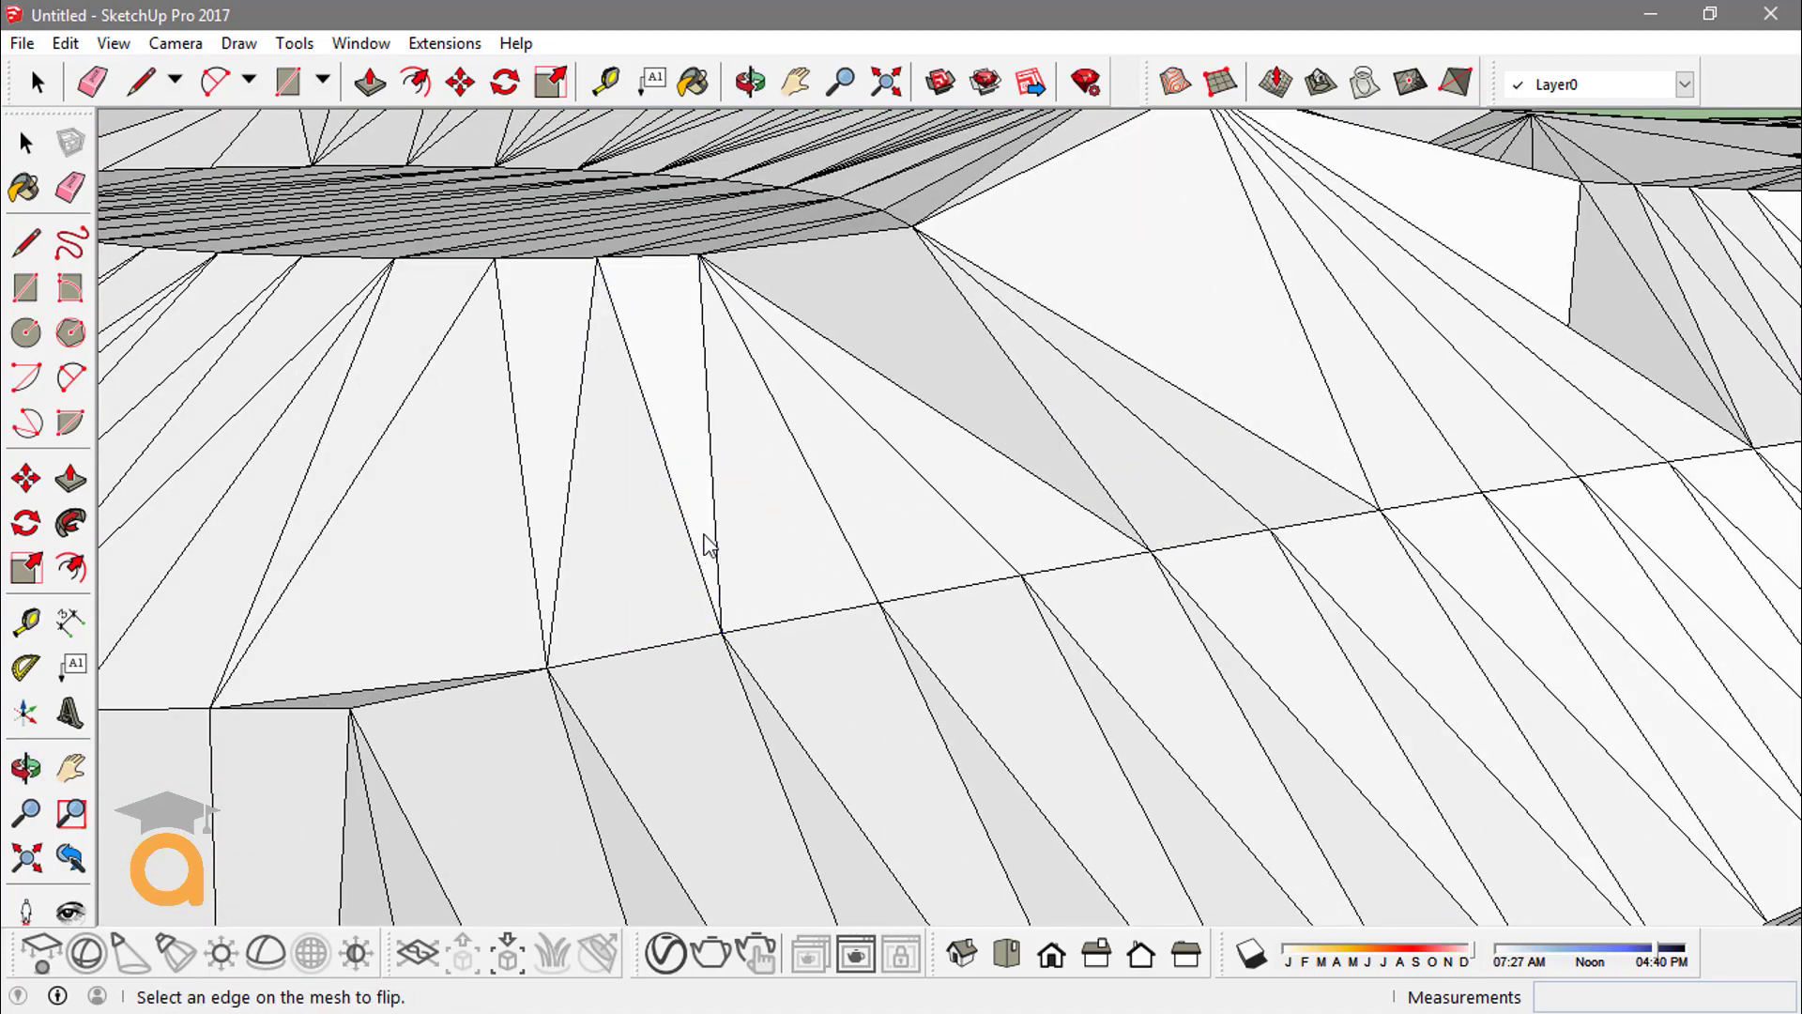
pyautogui.click(712, 516)
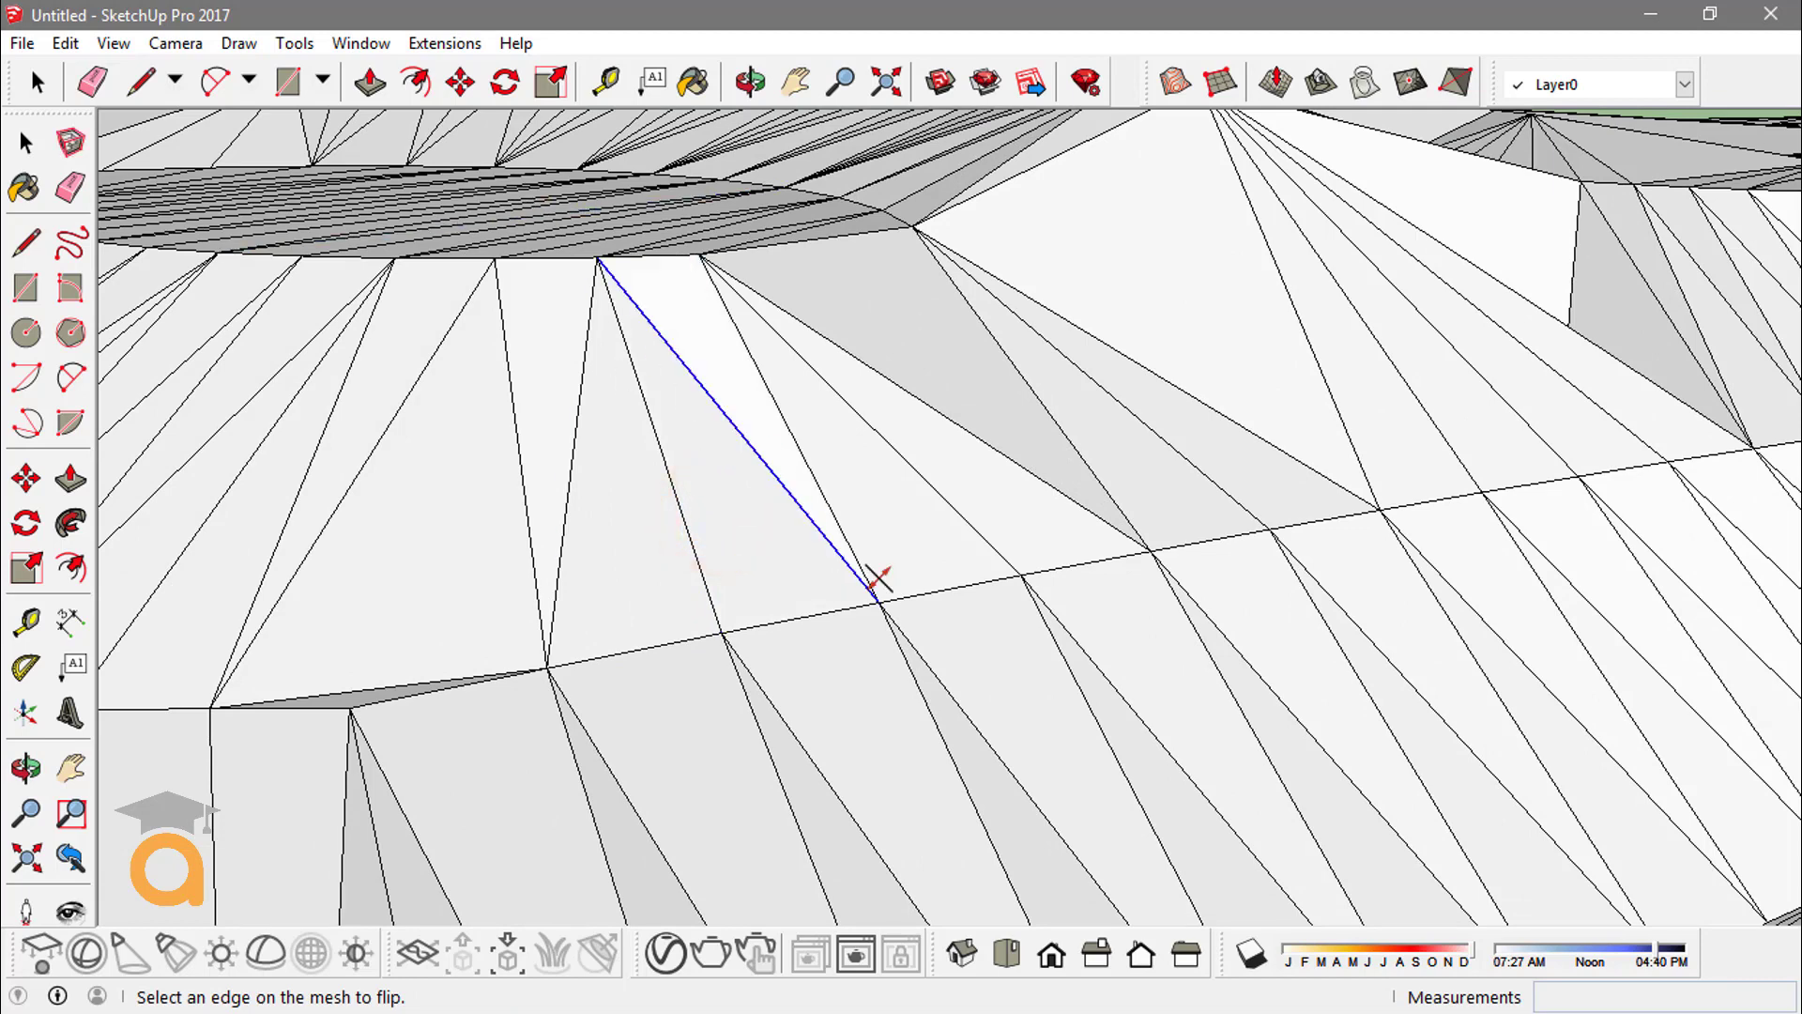
pyautogui.click(756, 458)
# Flip the steep edge beside the added vertex on the large faces near the mesh's rounded end
pyautogui.scroll(-6, 707, 442)
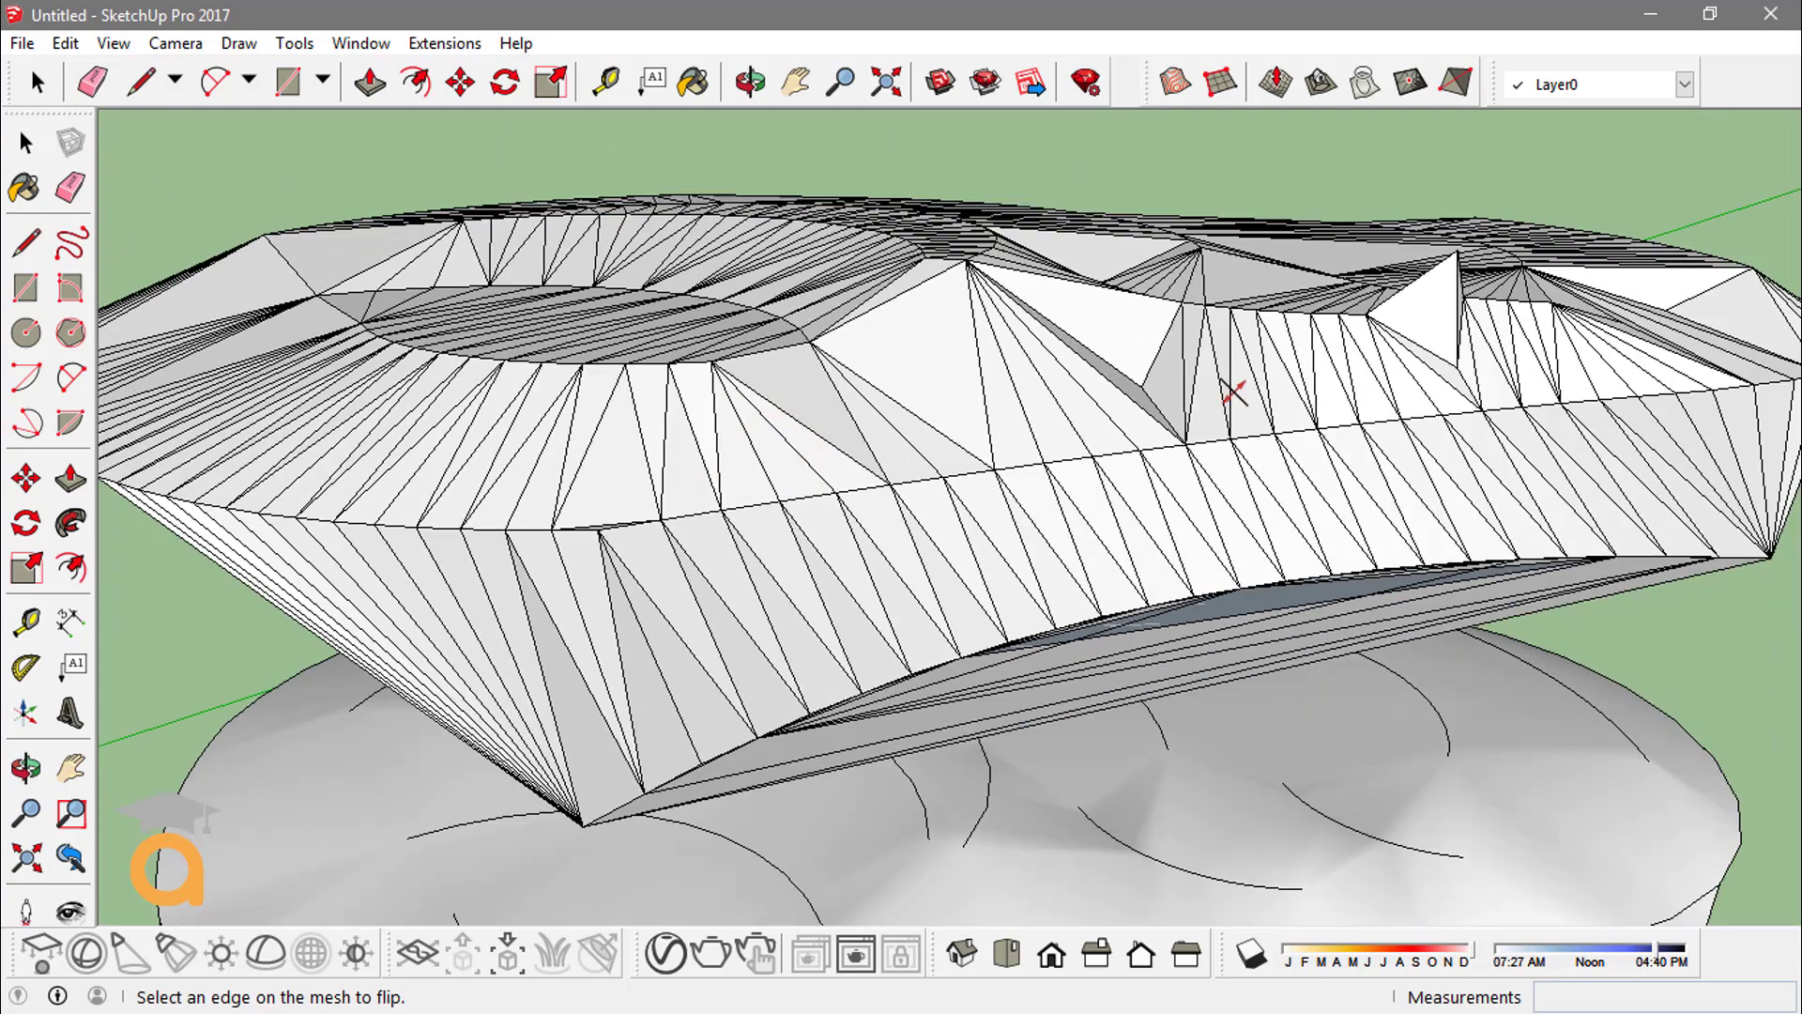
pyautogui.moveTo(1232, 392); pyautogui.dragTo(764, 402, button='middle')
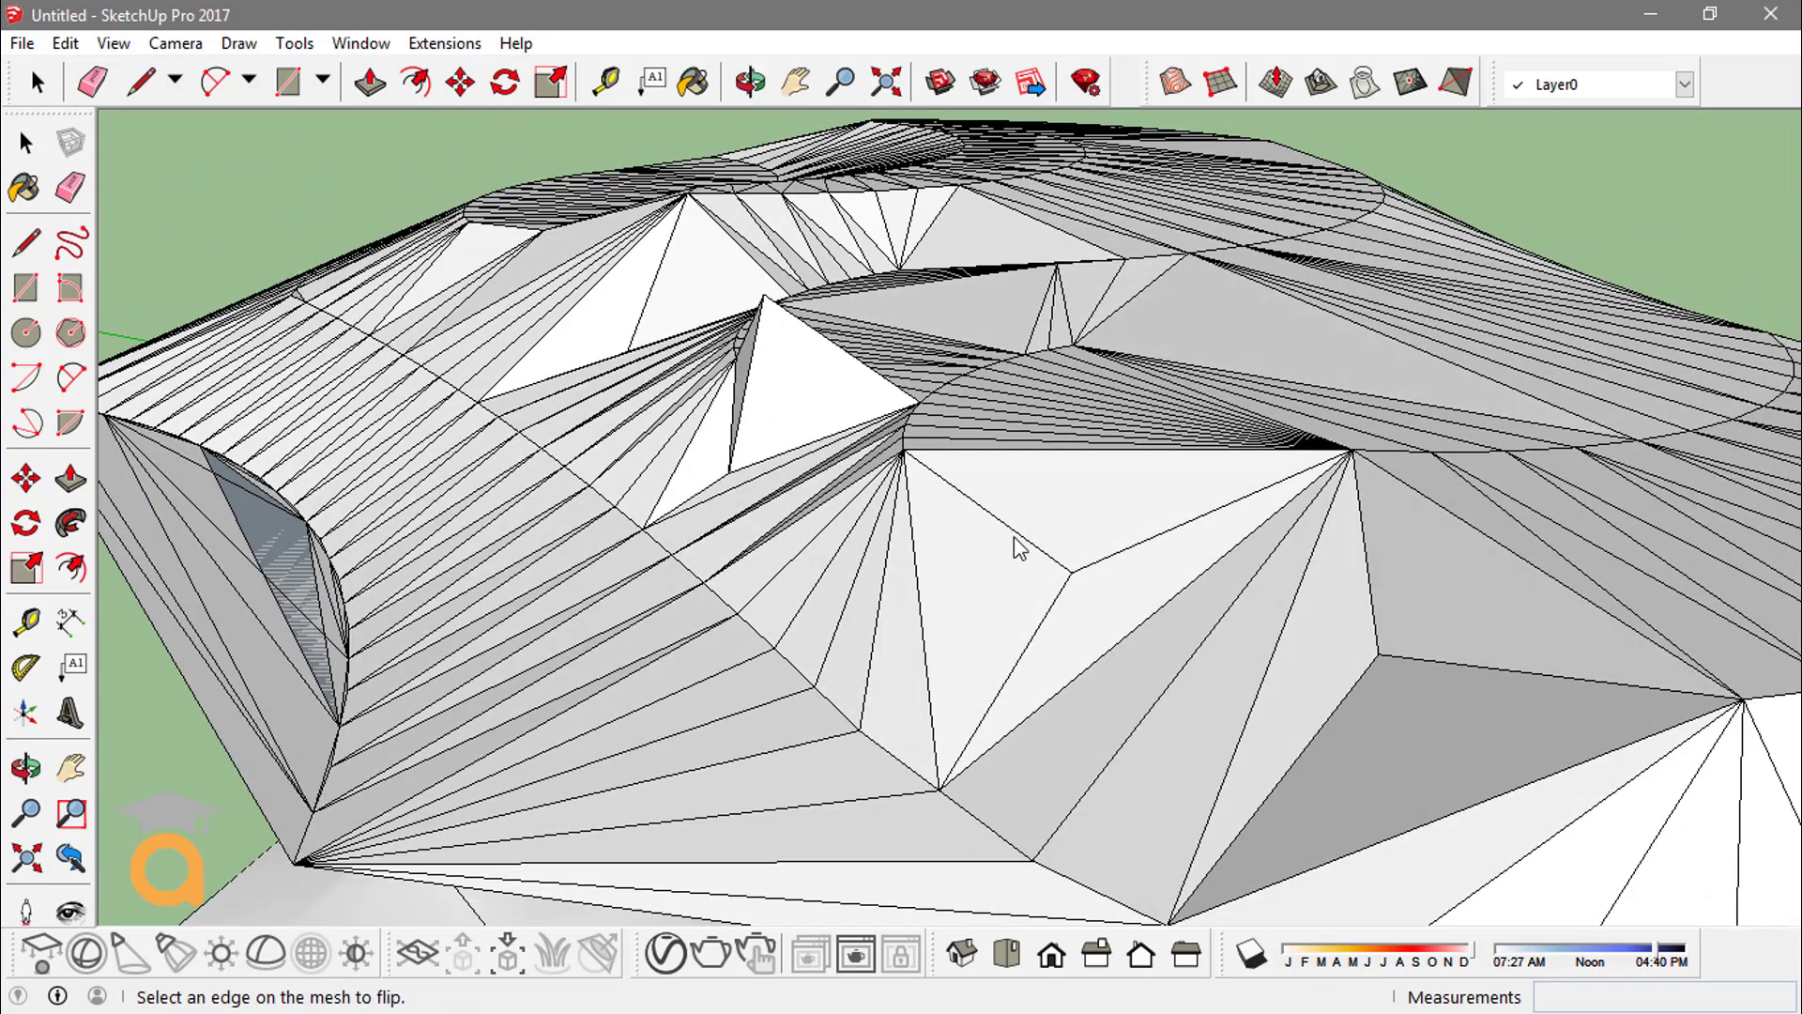
pyautogui.click(916, 596)
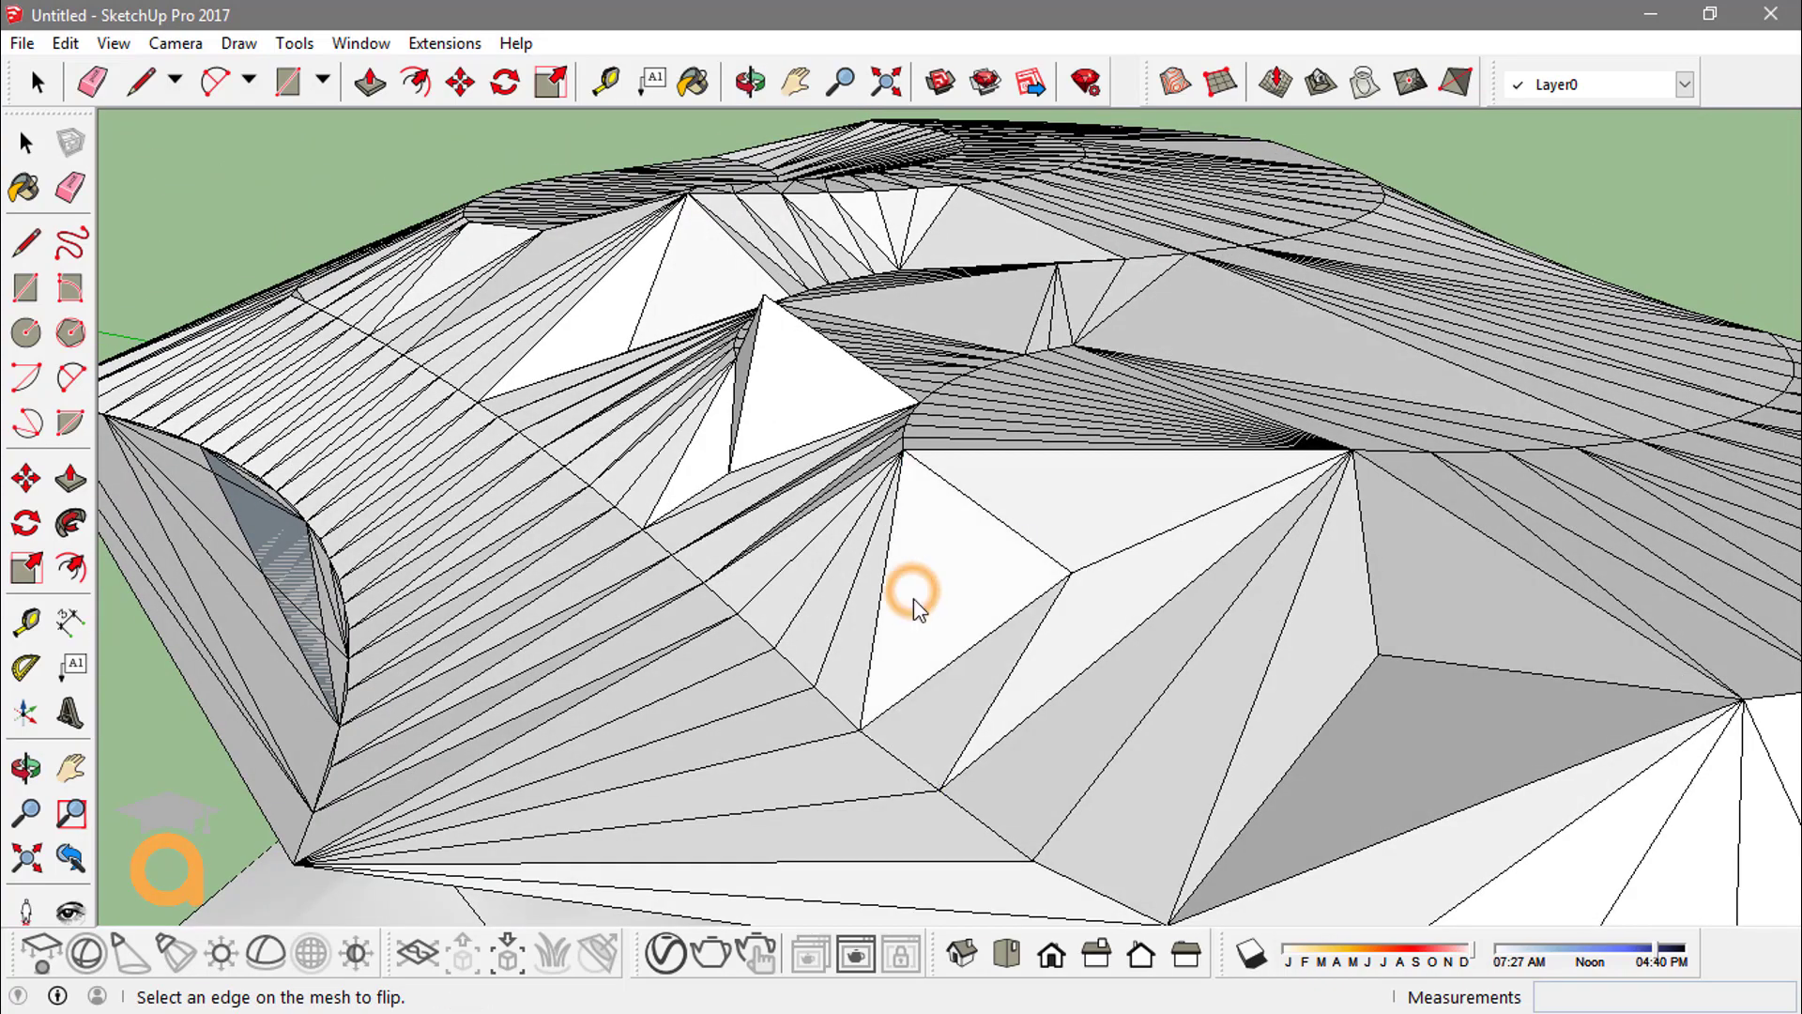